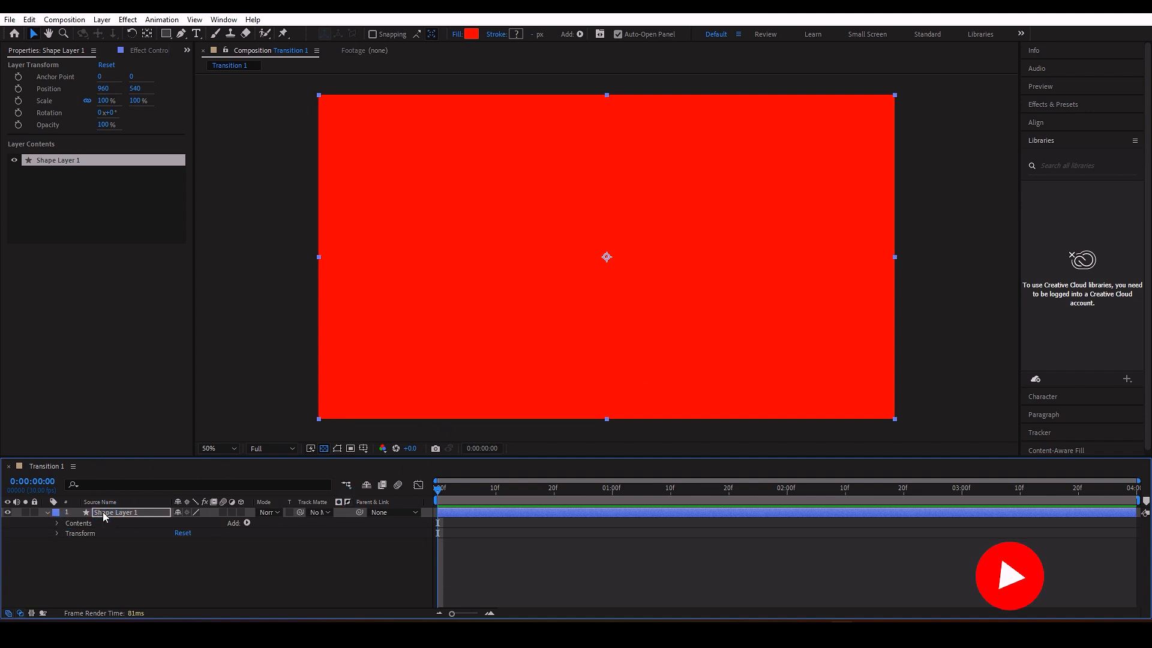
Reveal the red shape layer's Position property and set Position keyframes at 0:00:00:00 and 0:00:01:20.
key("Return")
key("p")
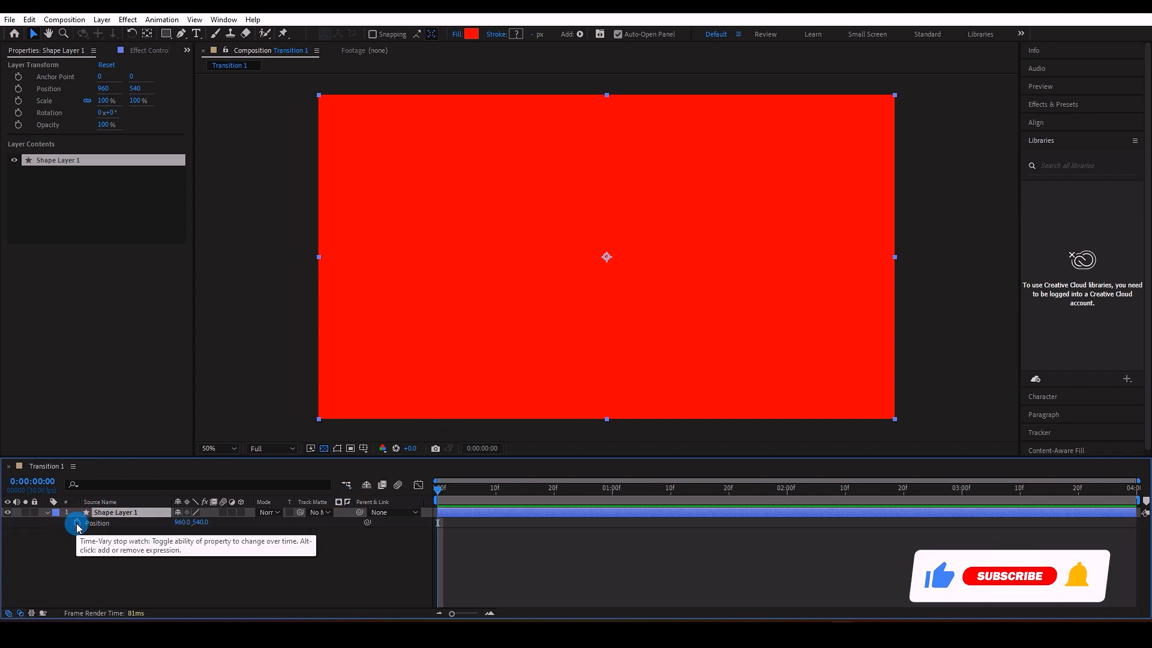
left_click(77, 523)
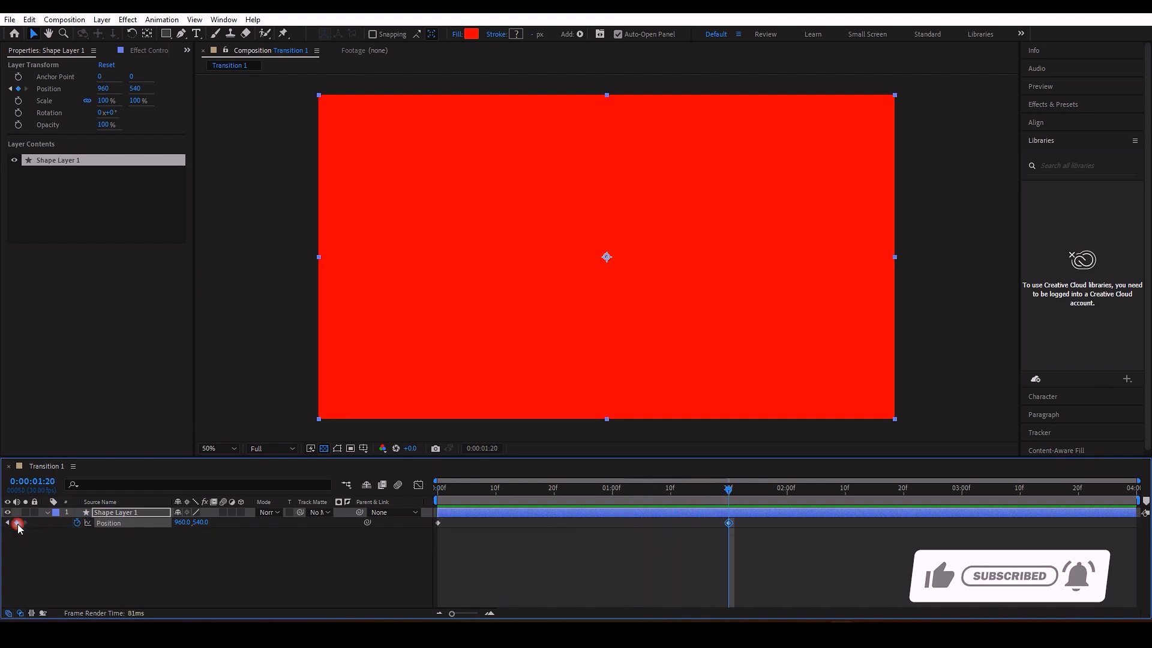
At the first frame, move the red shape off the left side of the composition to X -988 and preview the slide-in.
key("Home")
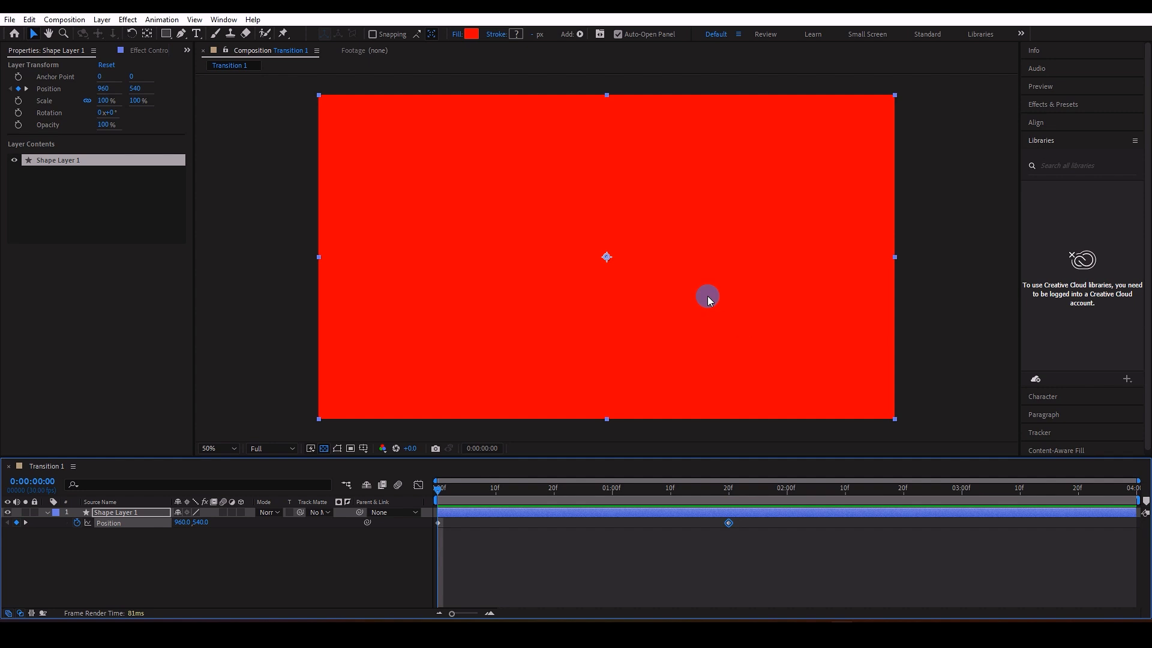
key("comma")
left_click_drag(718, 296, 423, 296)
left_click_drag(439, 489, 727, 502)
key("Home")
left_click(78, 480)
key("space")
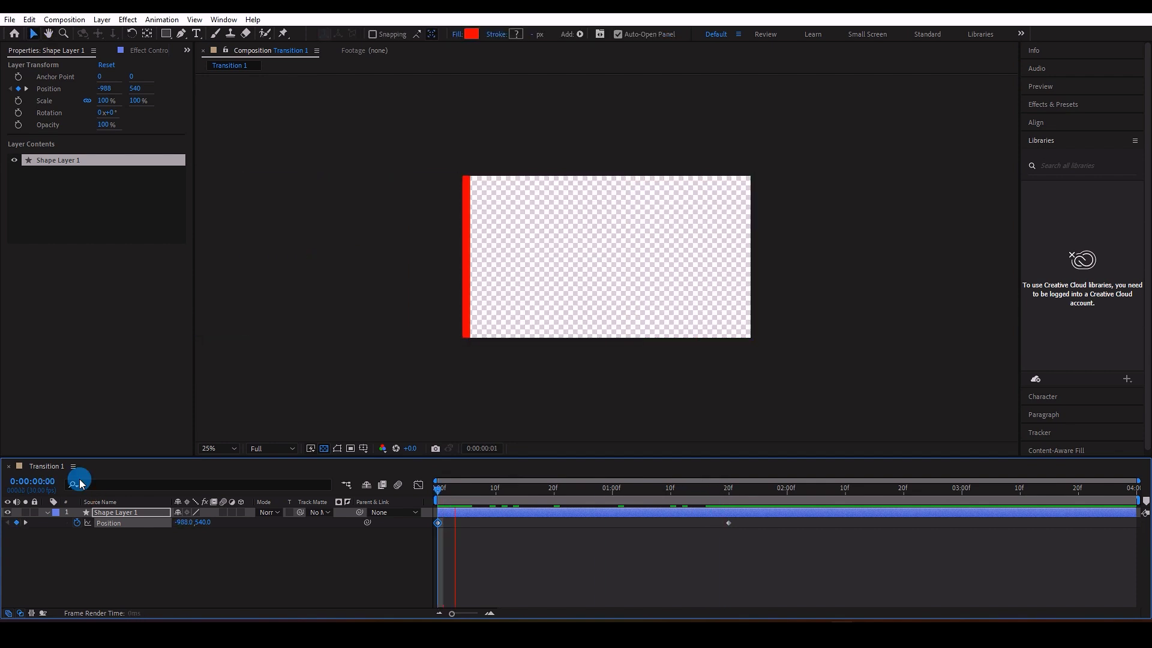
key("space")
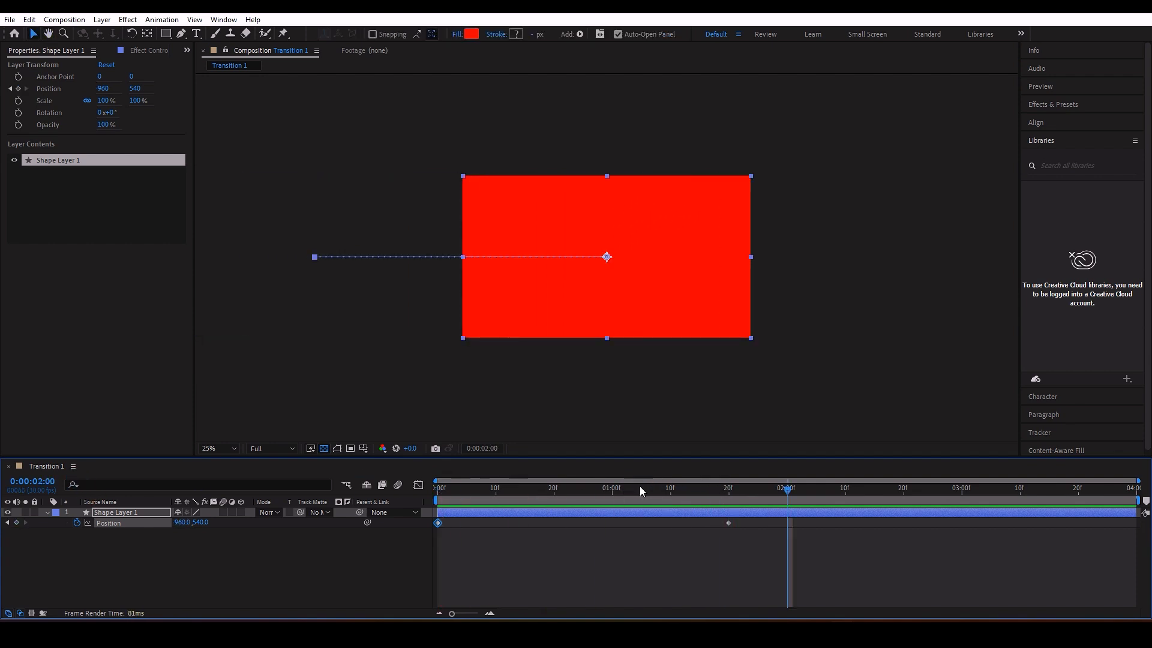
Speed up the slide-in by moving the second Position keyframe earlier, to about frame 12, checking the playback.
key("Home")
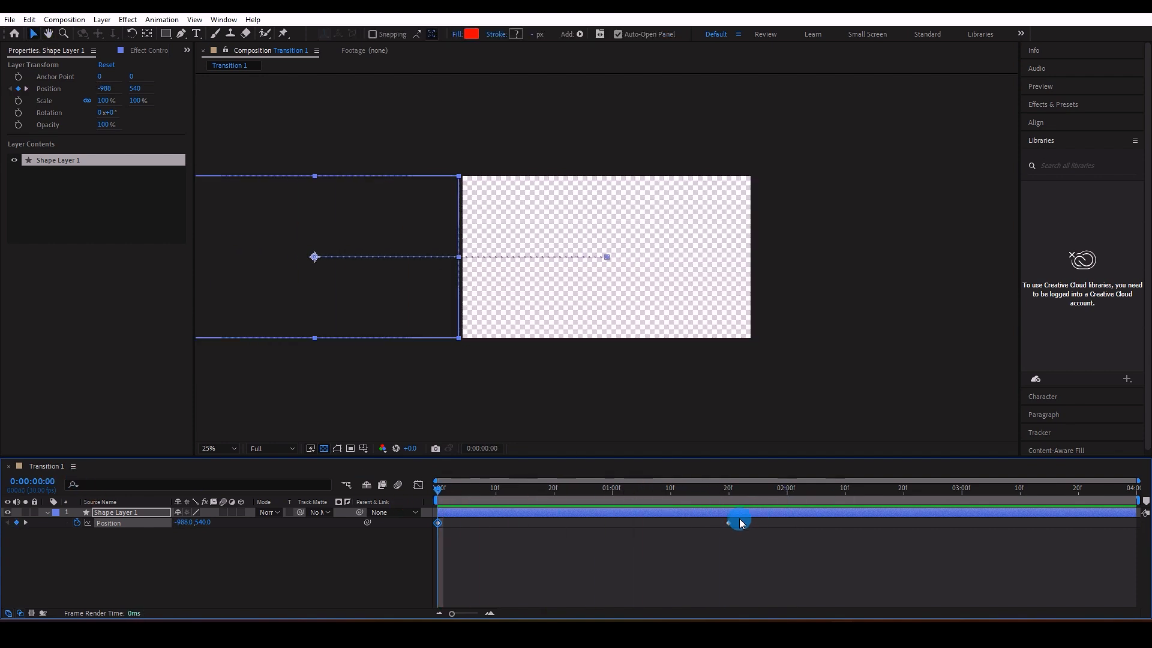
left_click_drag(739, 521, 571, 528)
key("space")
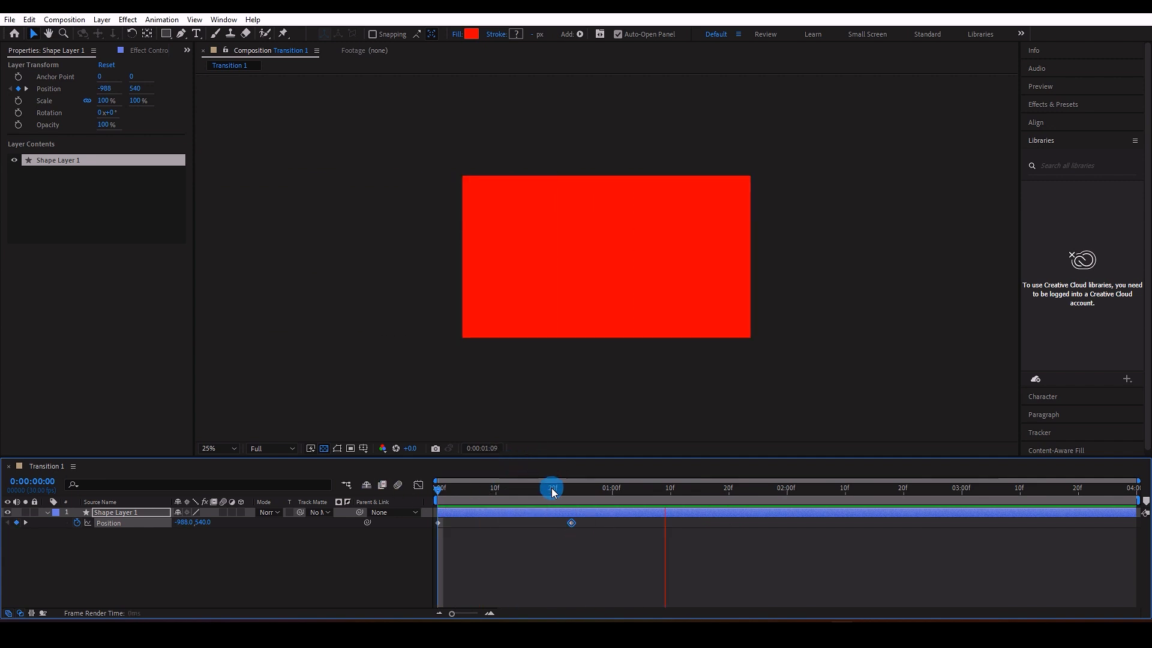
key("space")
left_click_drag(571, 525, 506, 528)
left_click_drag(540, 489, 501, 493)
Apply Easy Ease to both Position keyframes of the red shape layer.
left_click(511, 525)
left_click(436, 525)
right_click(438, 523)
mouse_move(564, 523)
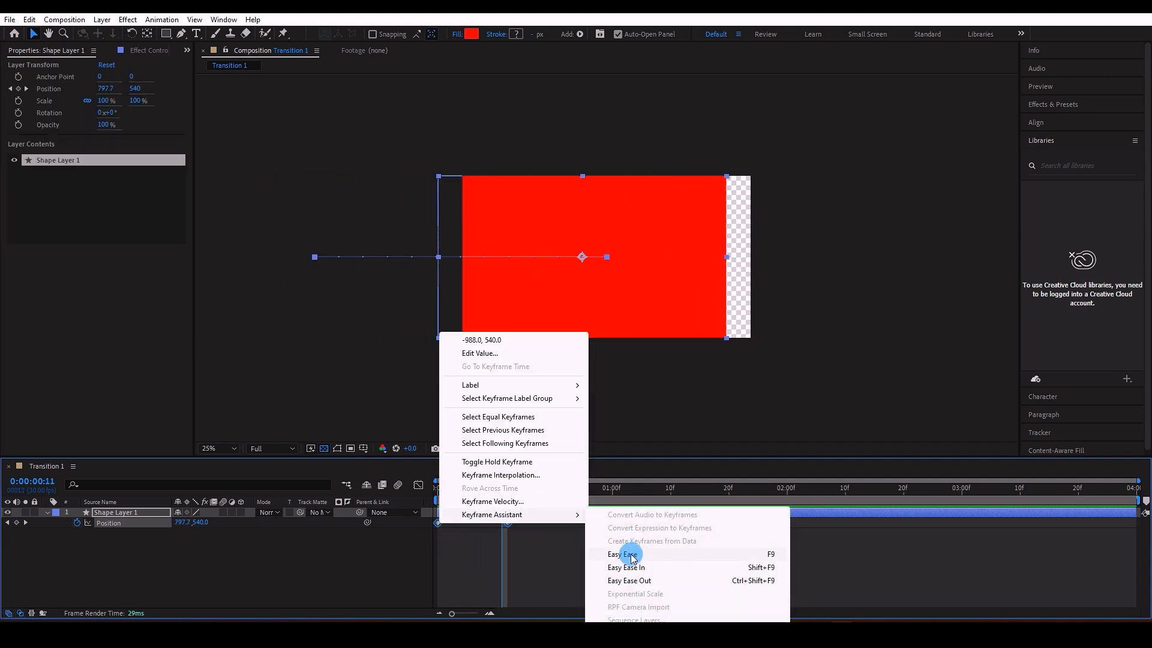
left_click(627, 548)
Reshape the Position speed graph so the speed peaks early and eases out slowly, and preview the motion.
left_click(418, 485)
left_click_drag(510, 590, 452, 591)
left_click(666, 601)
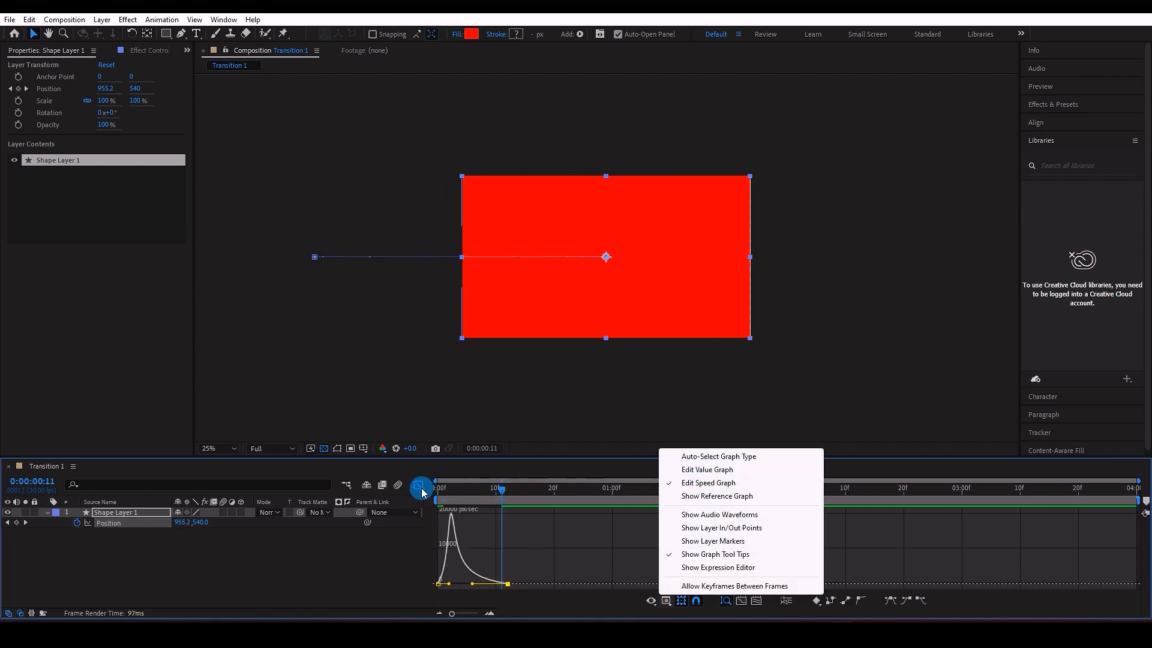
left_click(420, 488)
key("Home")
left_click(399, 486)
key("space")
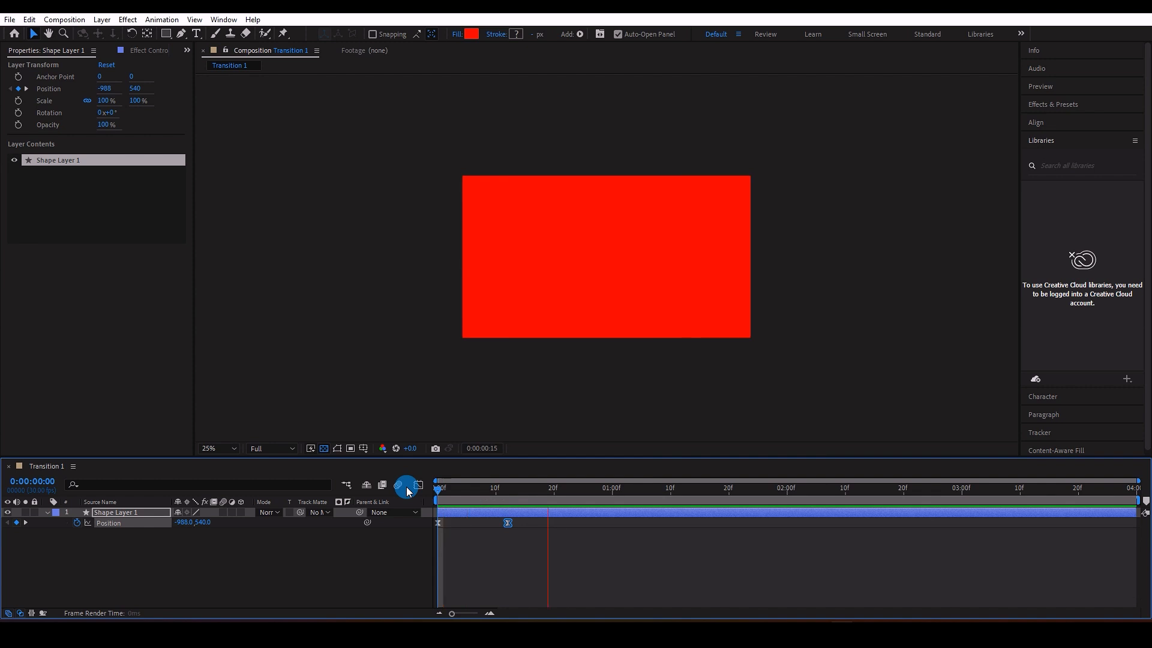
key("space")
Duplicate the red shape layer and shift the copy to start at about frame 7.
left_click(47, 514)
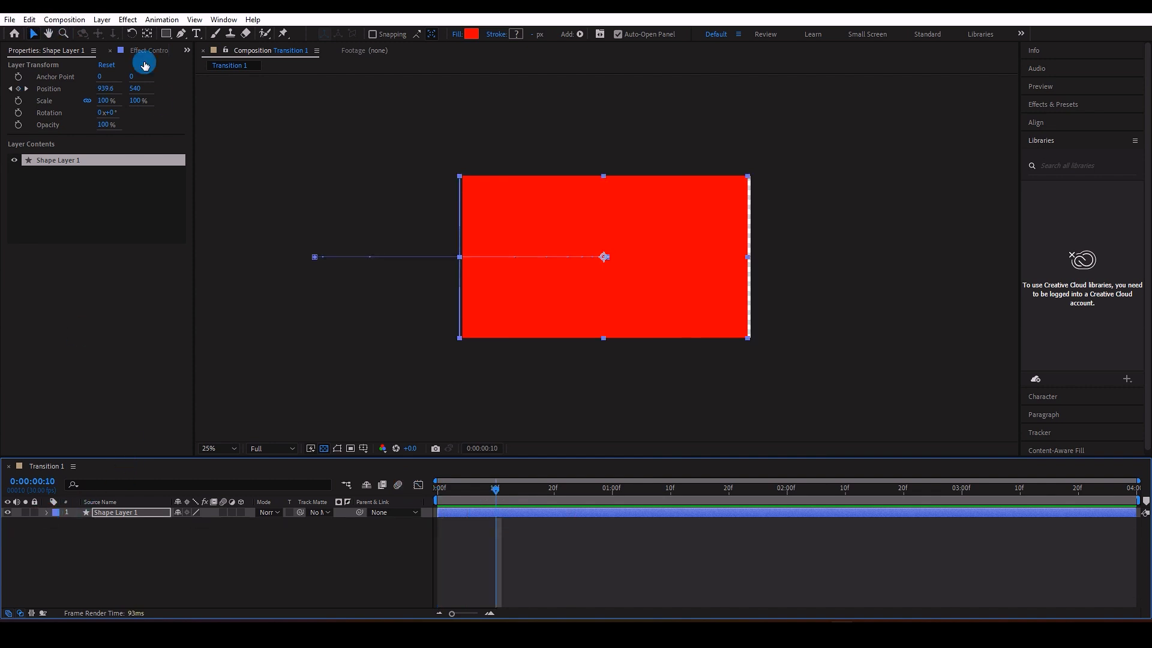
left_click(29, 20)
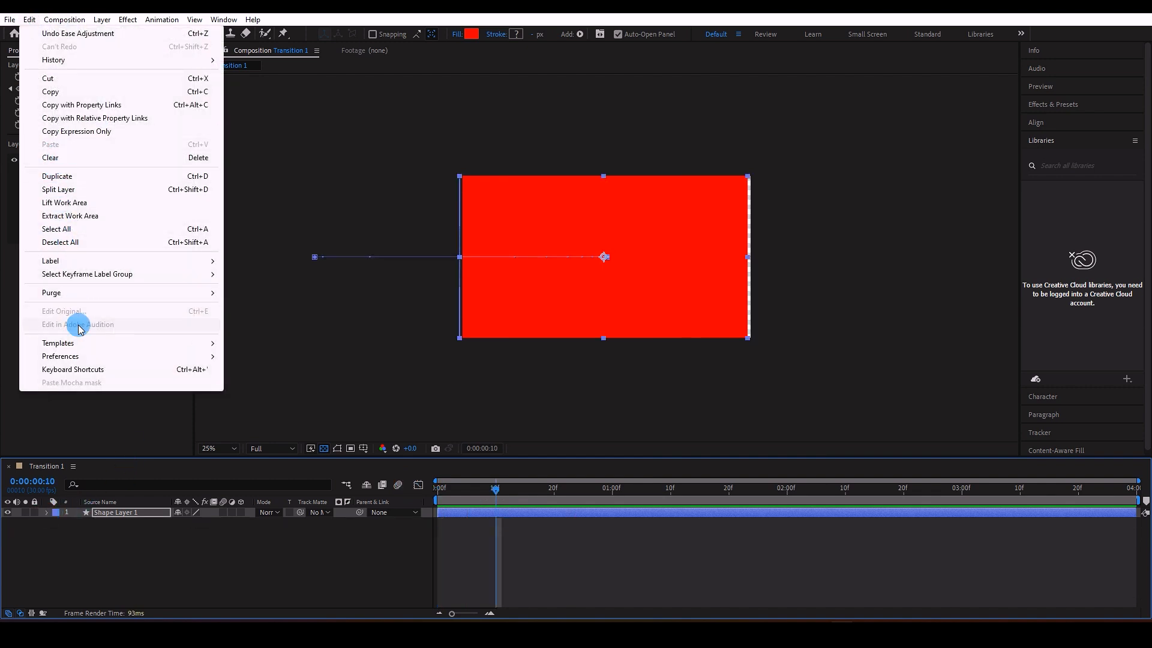
left_click(57, 176)
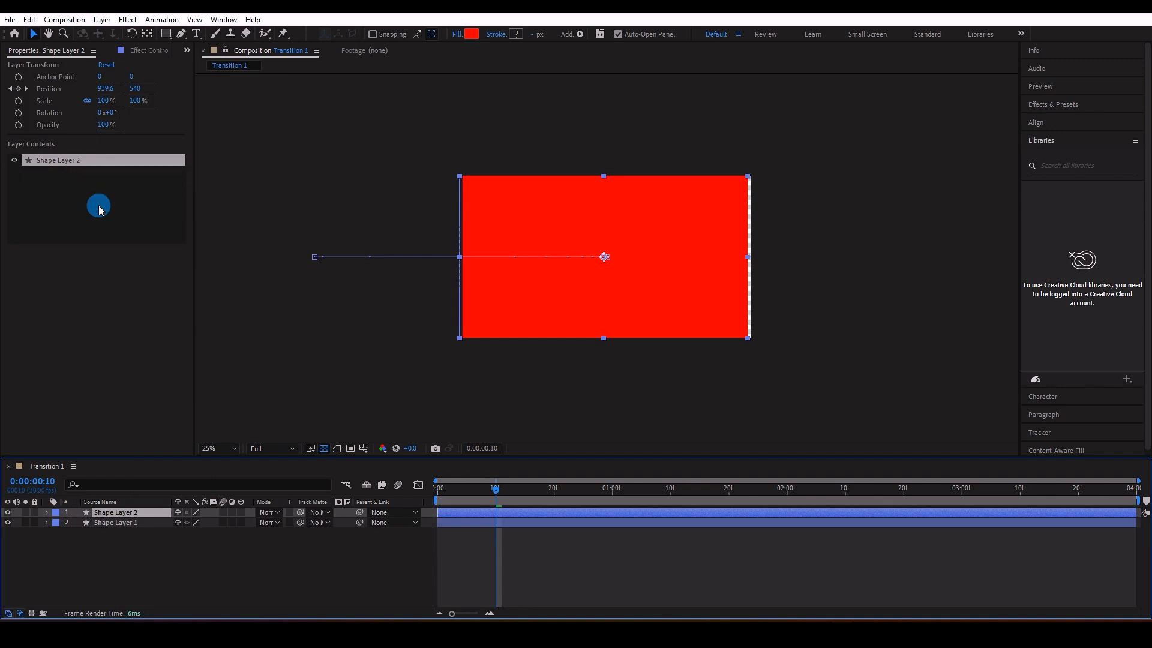
left_click_drag(466, 516, 506, 516)
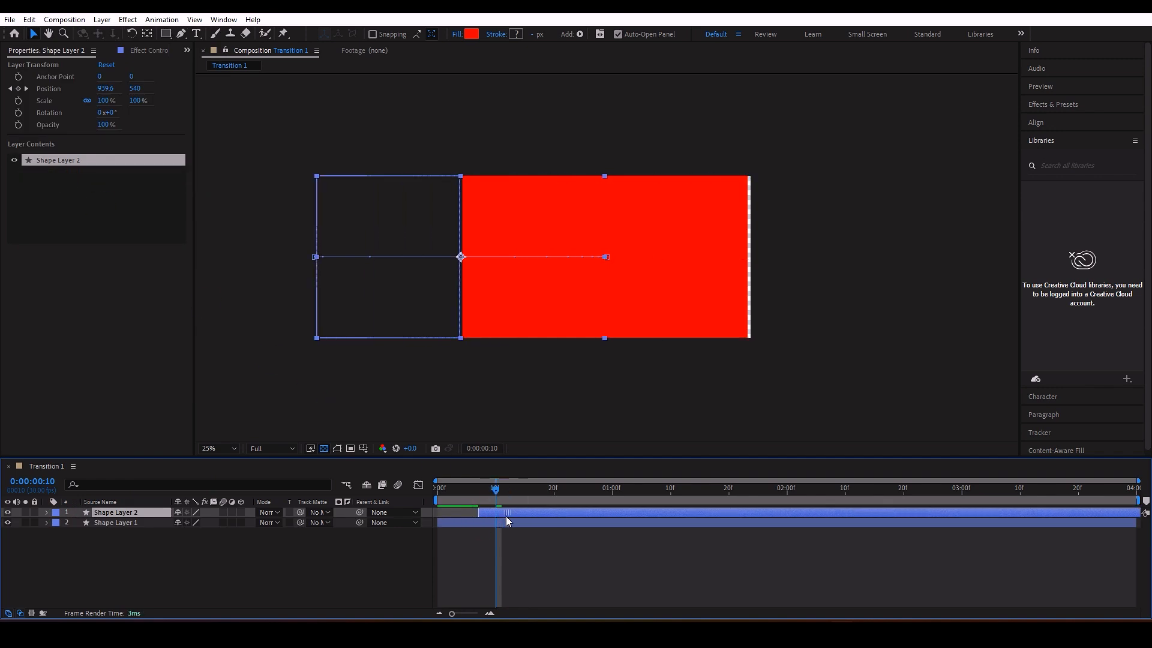
Change the fill color of Shape Layer 2 to white.
left_click(472, 34)
left_click(116, 337)
left_click_drag(116, 337, 100, 317)
left_click(361, 318)
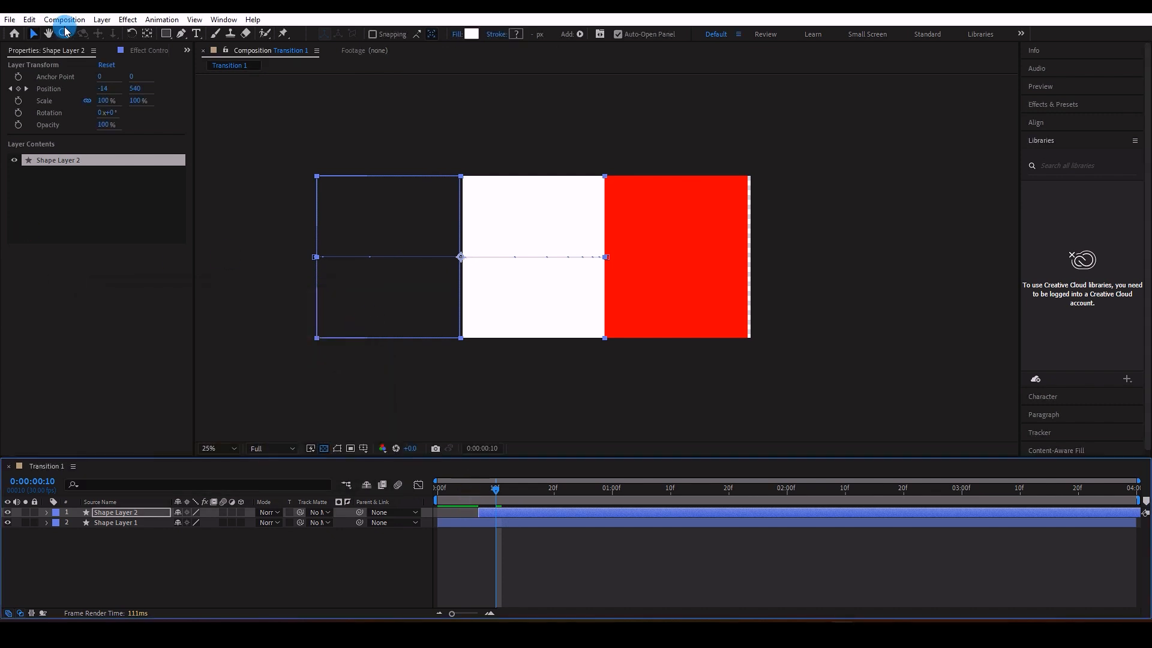
left_click(24, 20)
left_click(65, 196)
left_click(55, 181)
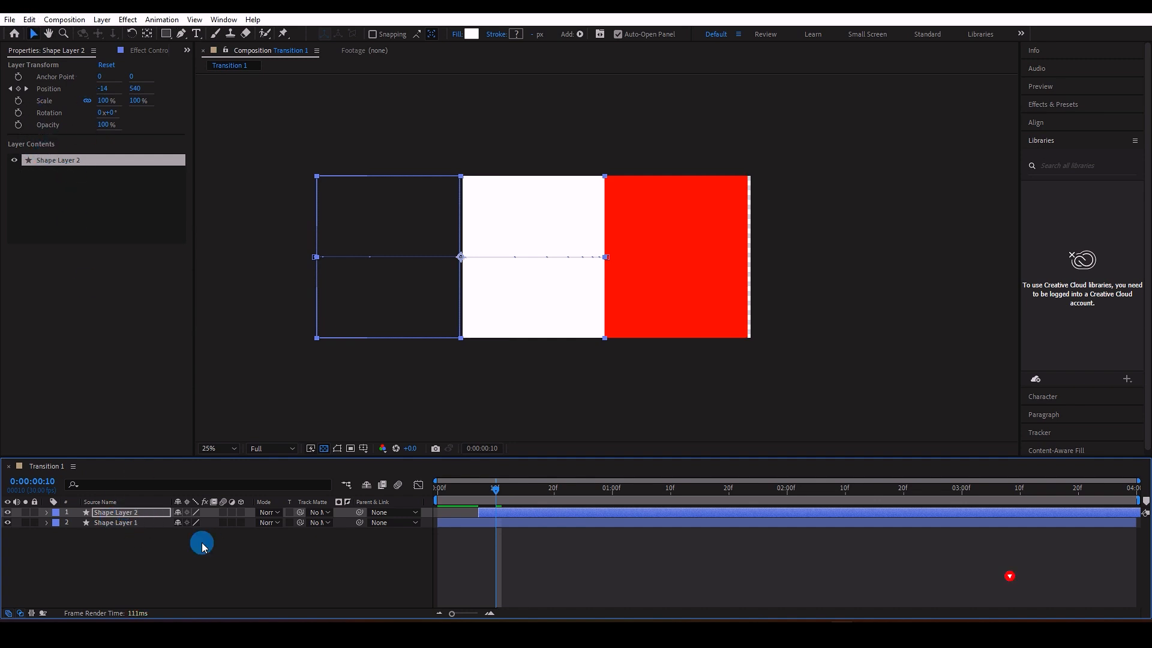
Duplicate the white shape layer and shift the copy to start at about frame 13.
left_click(118, 512)
left_click(29, 20)
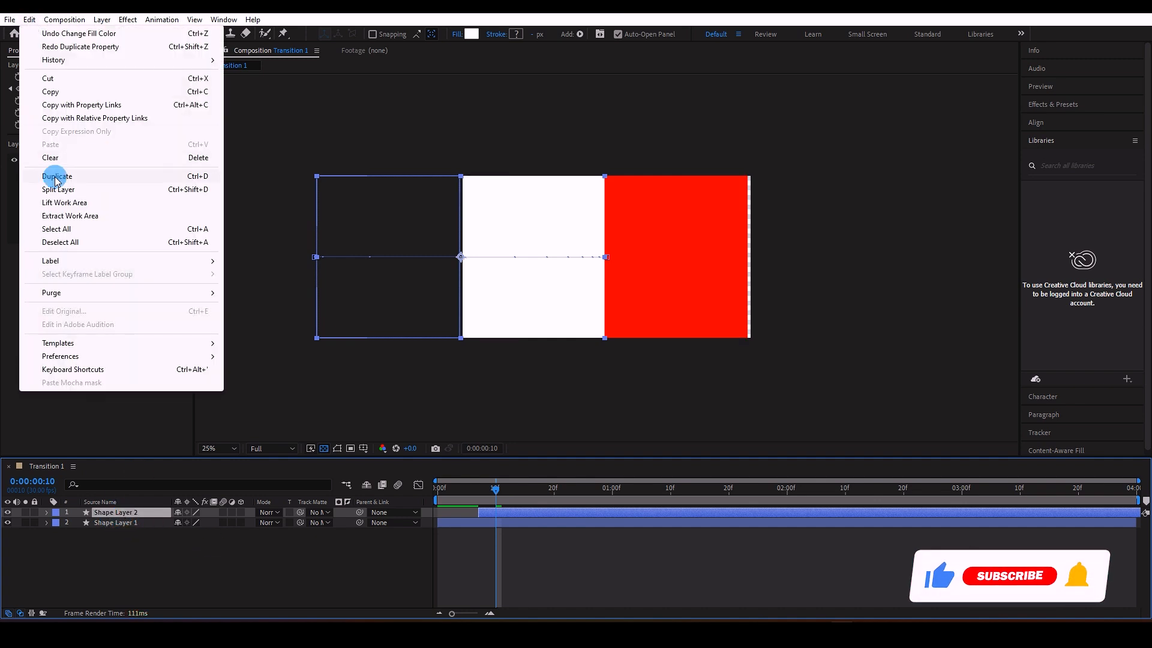
left_click(56, 178)
left_click_drag(519, 511, 543, 493)
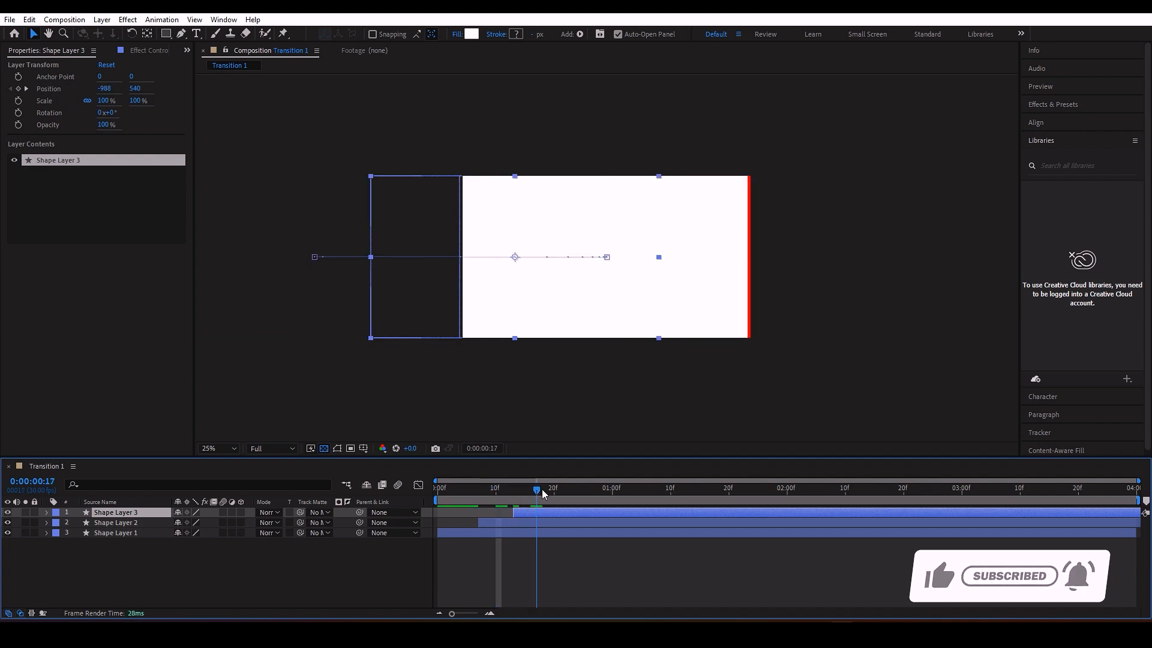
Change the fill color of Shape Layer 3 to purple.
left_click(491, 35)
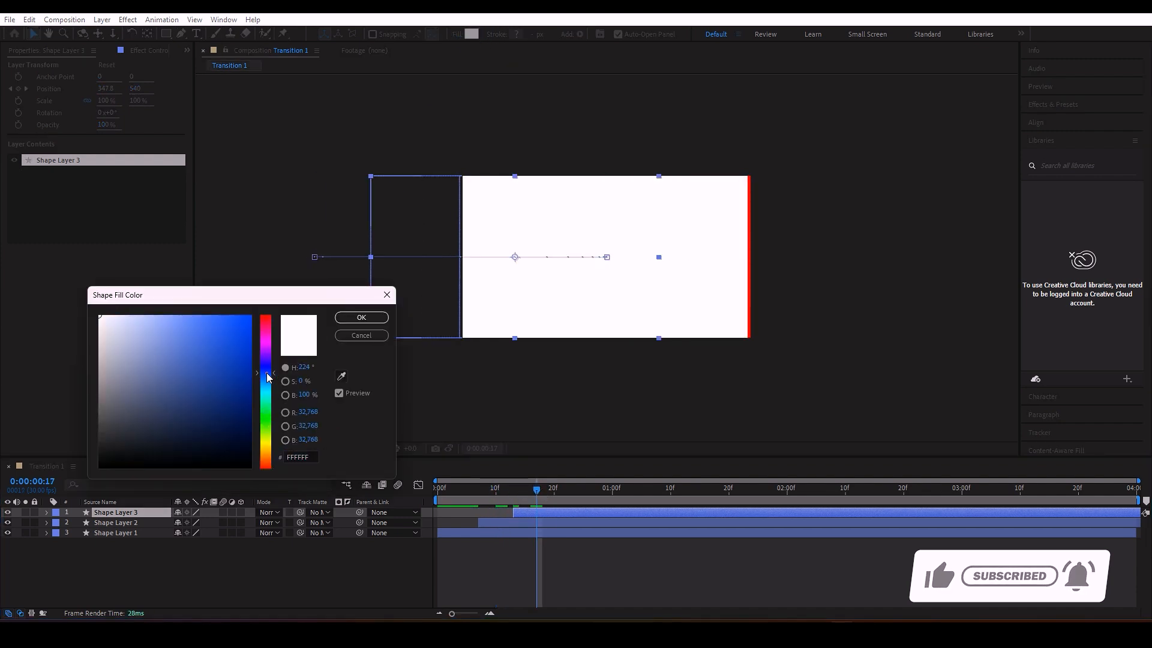
left_click_drag(268, 377, 268, 348)
left_click(239, 378)
left_click(362, 318)
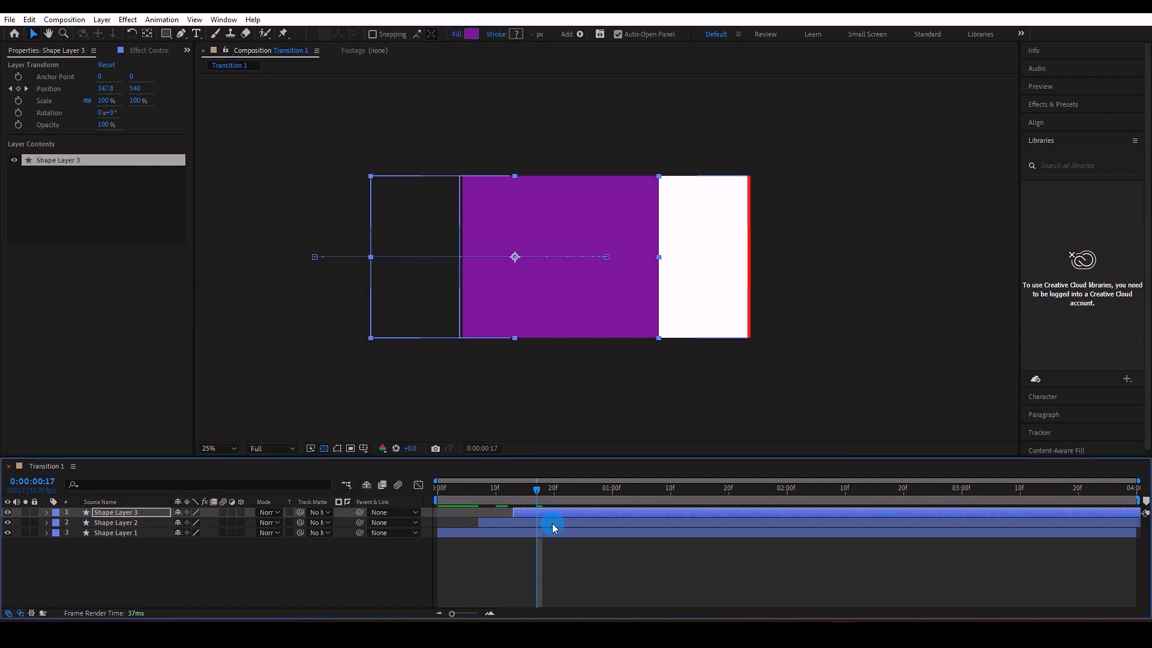
Duplicate the purple shape layer and shift the copy to start at about frame 21.
left_click(546, 515)
left_click(29, 20)
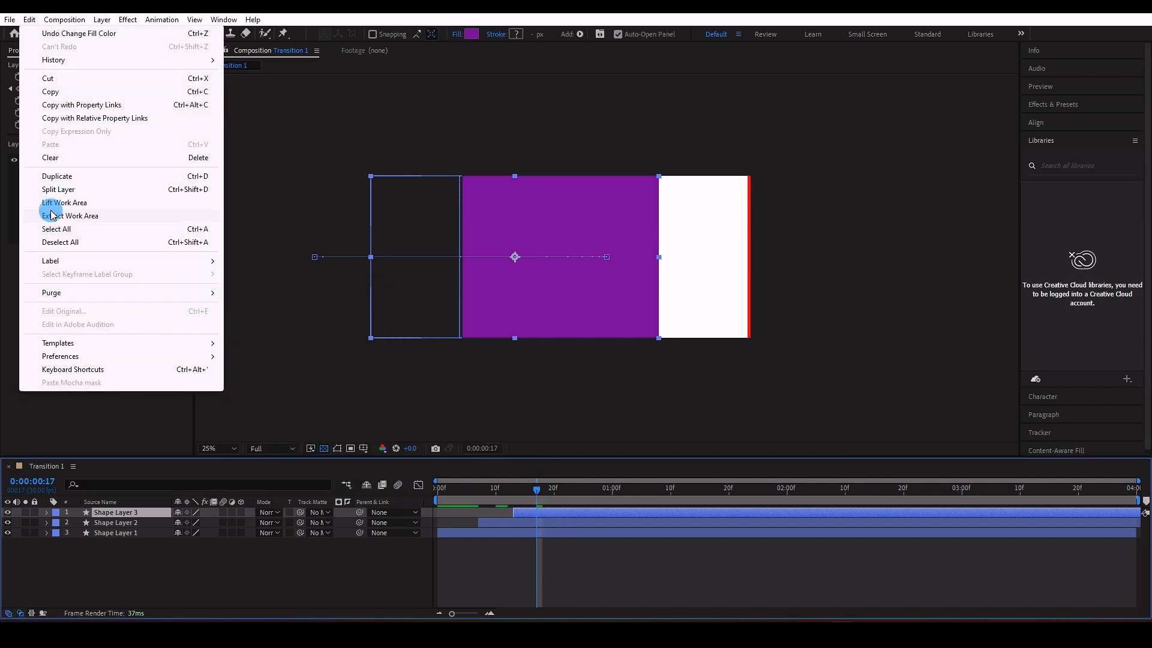
left_click(58, 178)
left_click_drag(537, 514, 585, 498)
left_click(539, 485)
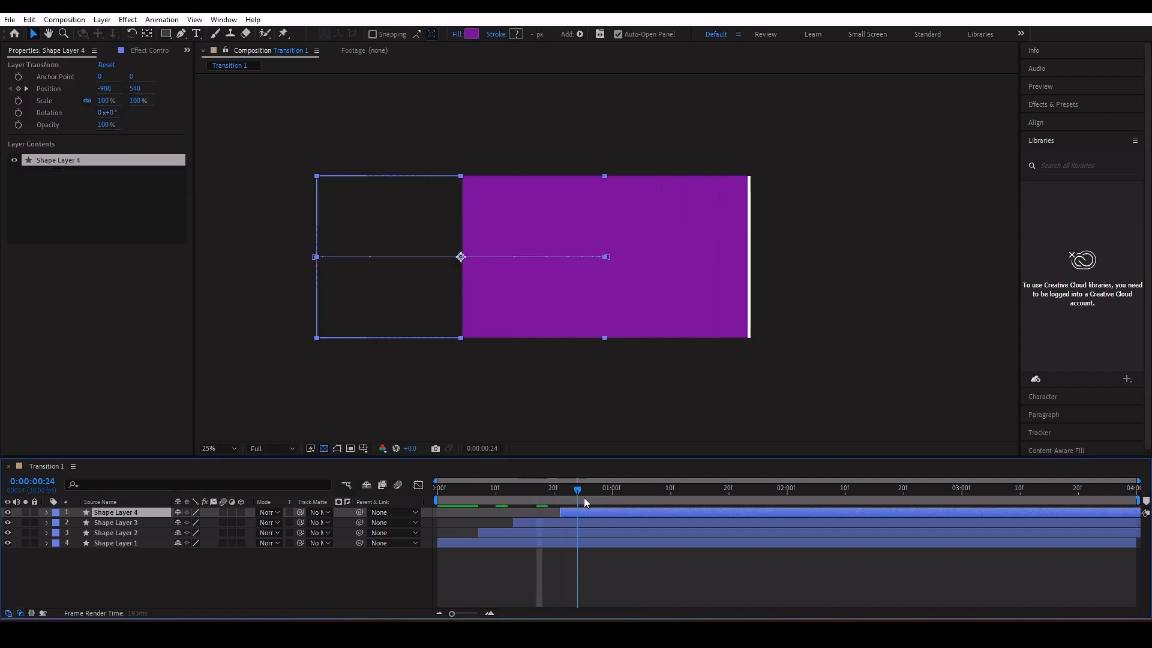
Change the fill color of Shape Layer 4 to dark red 950C0C.
left_click(472, 34)
left_click_drag(267, 442, 272, 474)
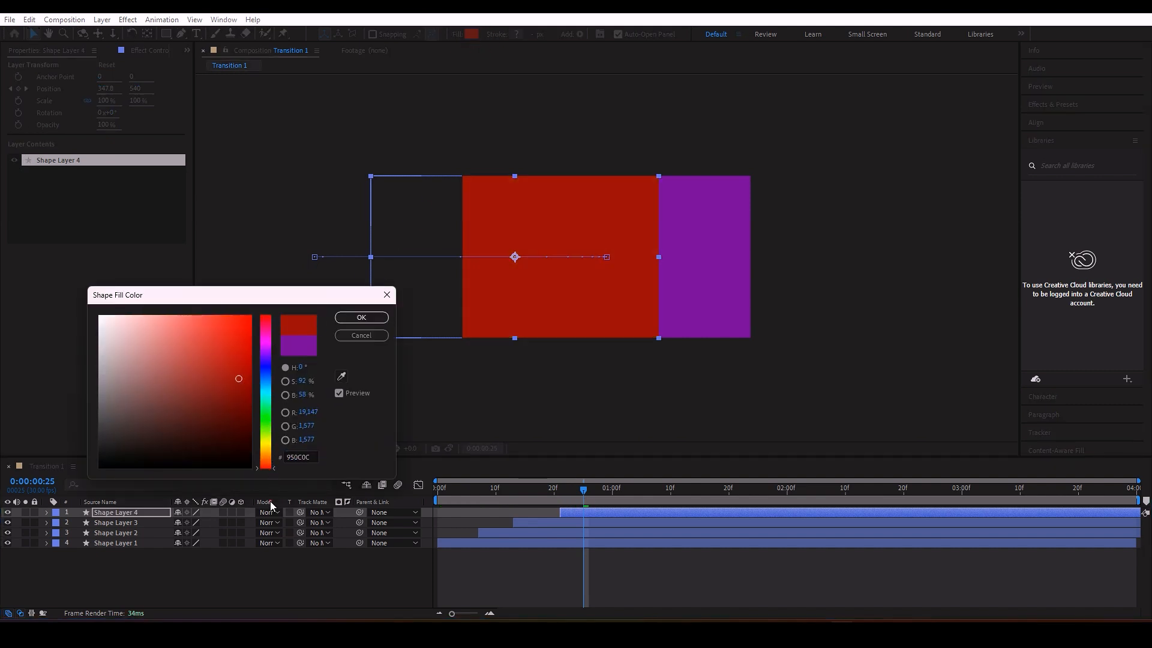
left_click(361, 317)
Duplicate the dark red shape layer and play back the layered transition.
left_click(587, 515)
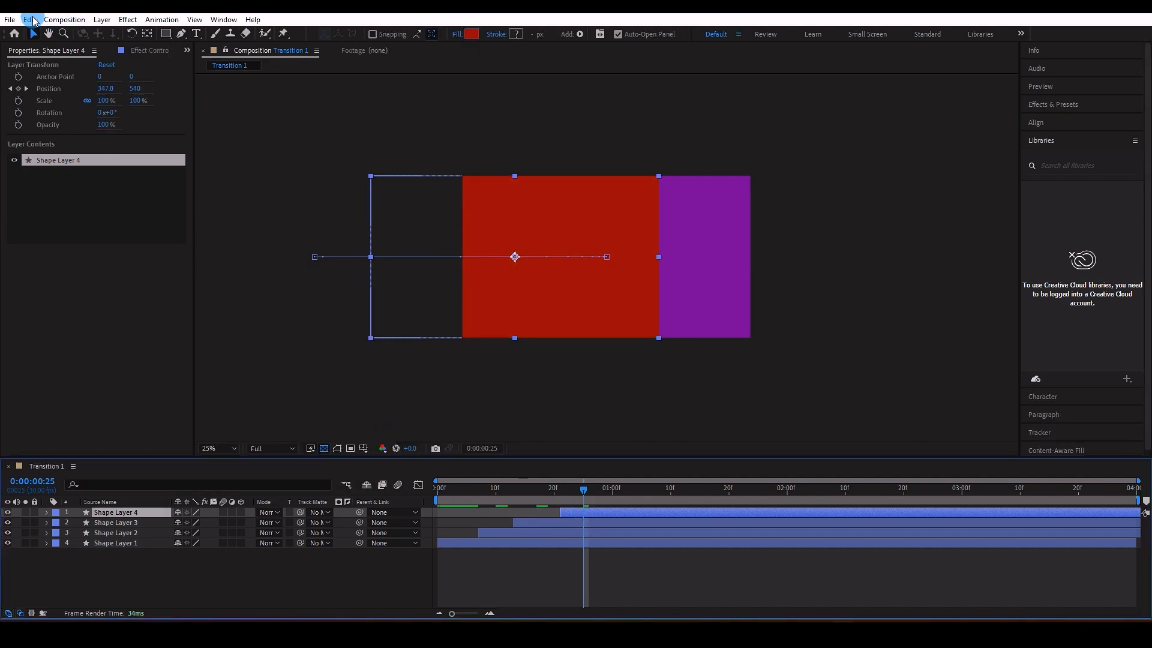
left_click(30, 20)
left_click(62, 178)
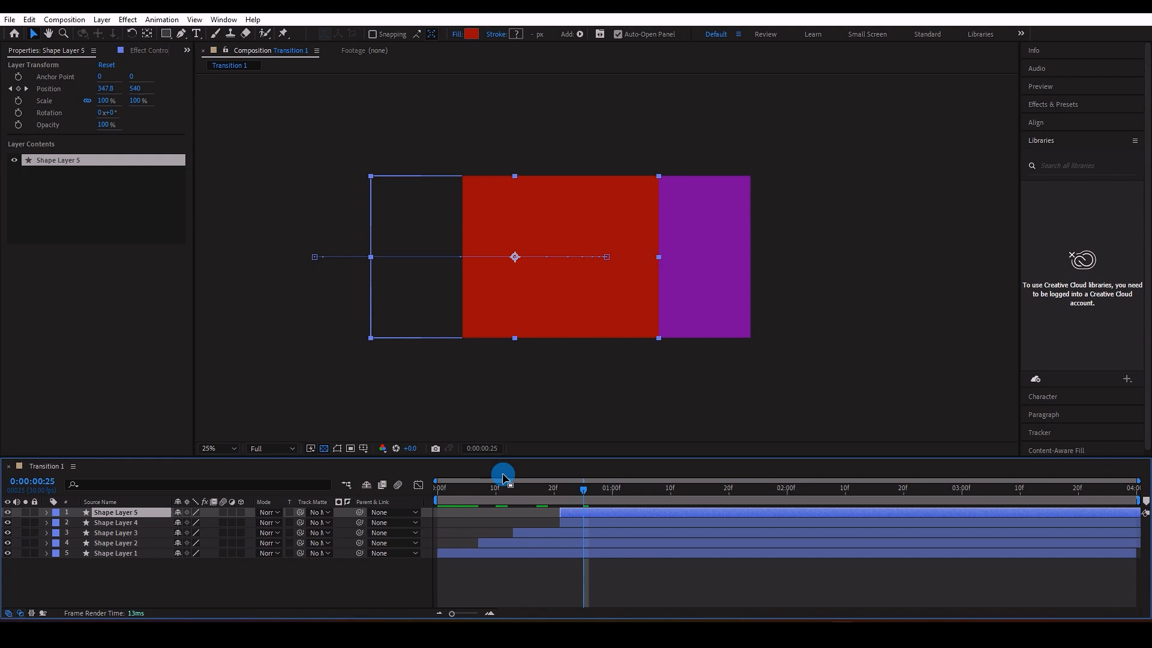
left_click(576, 523)
left_click_drag(583, 489, 558, 495)
key("space")
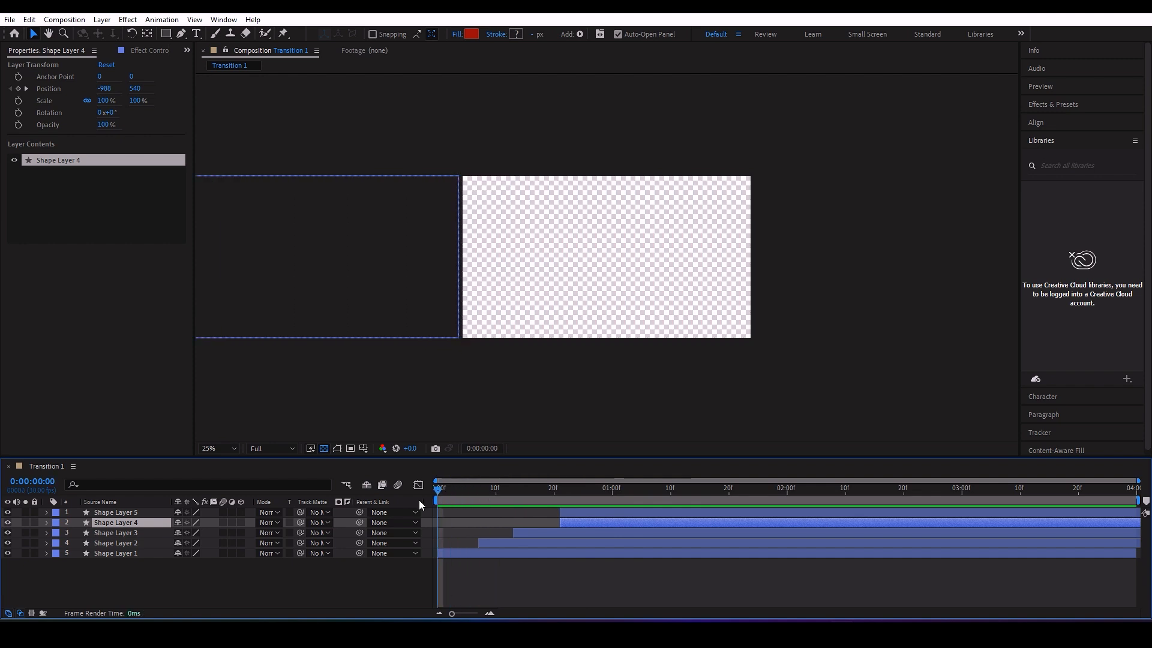
Create a new composition named Transition 2 at 1920 x 1080 px, 30 fps, lasting 0:00:04:00.
left_click(49, 249)
left_click(64, 19)
left_click(90, 32)
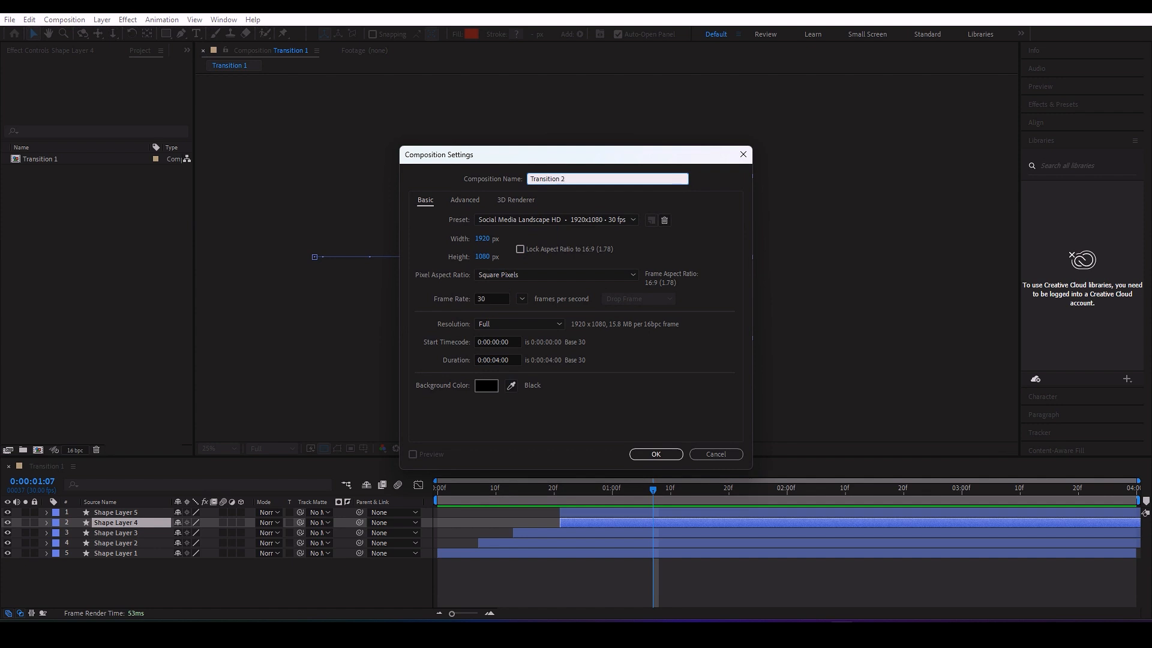
left_click(658, 450)
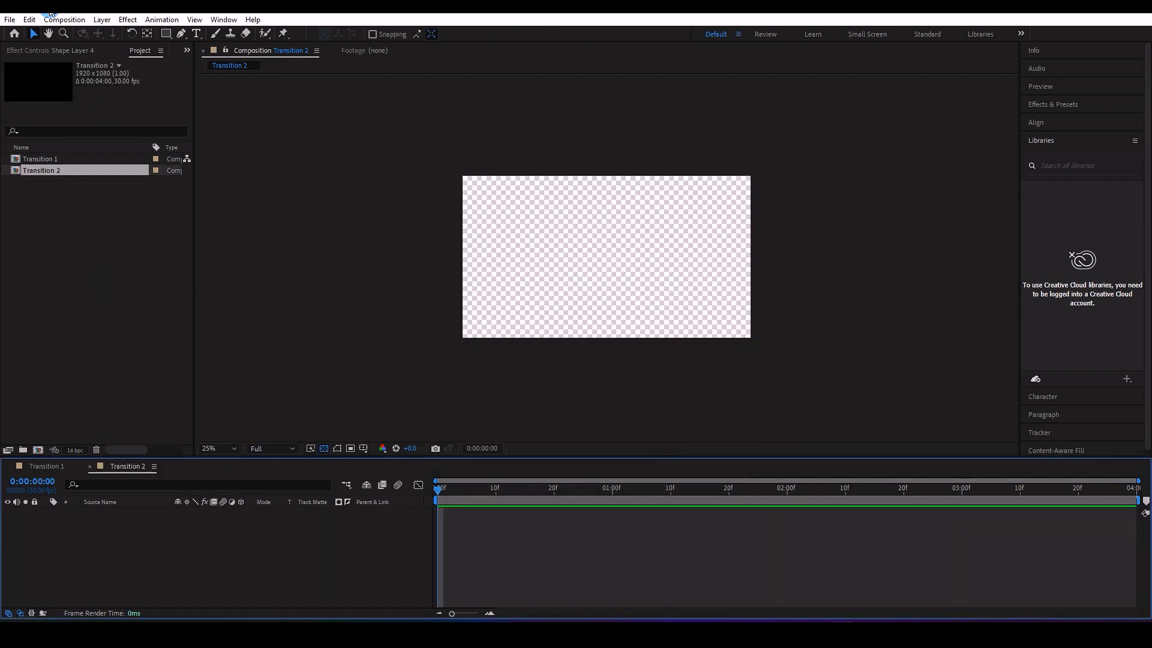
Add a 1920 x 1080 px solid layer in magenta D200FF to the Transition 2 composition.
left_click(102, 19)
mouse_move(124, 31)
left_click(318, 46)
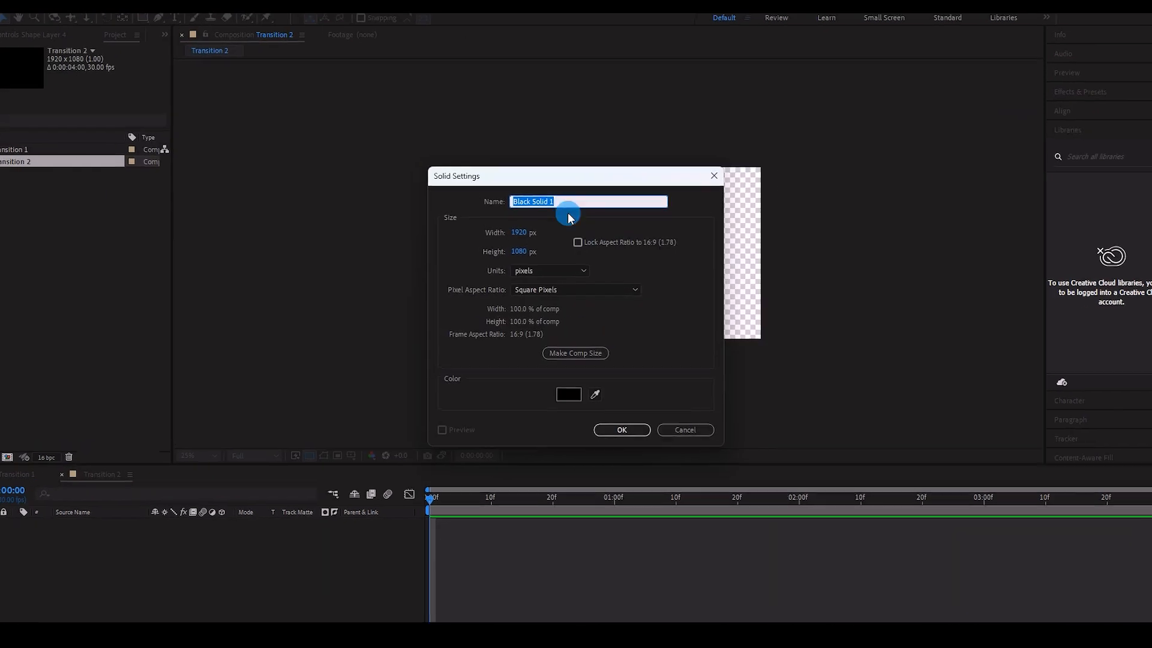
left_click(570, 394)
left_click_drag(207, 392, 252, 299)
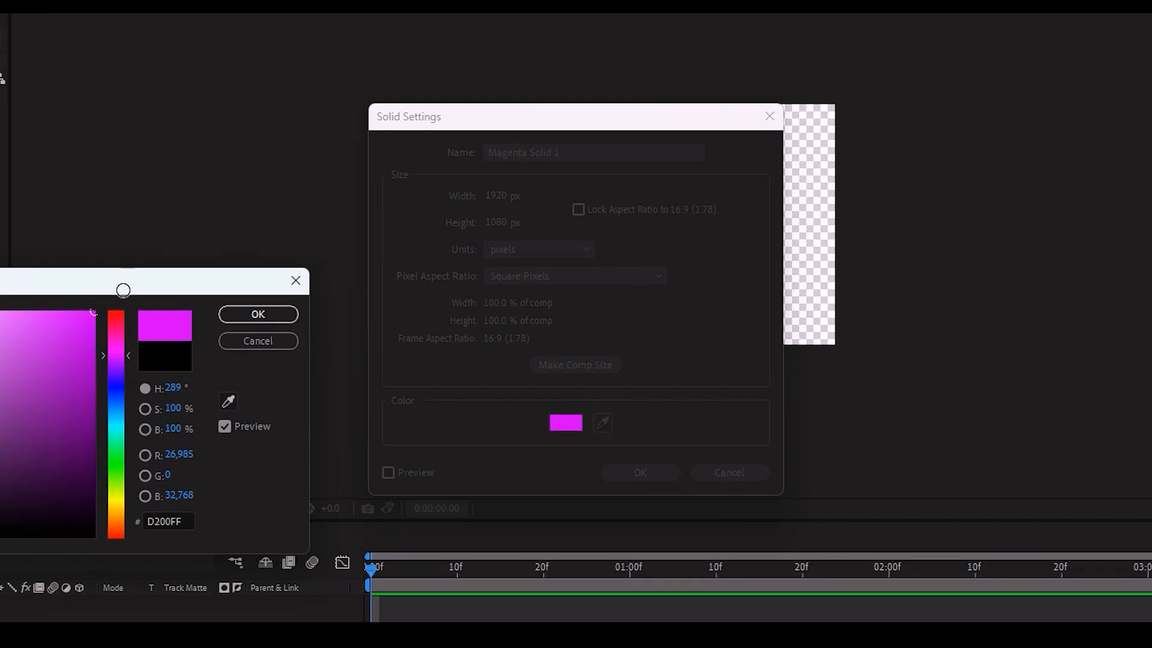
left_click(258, 314)
left_click(640, 473)
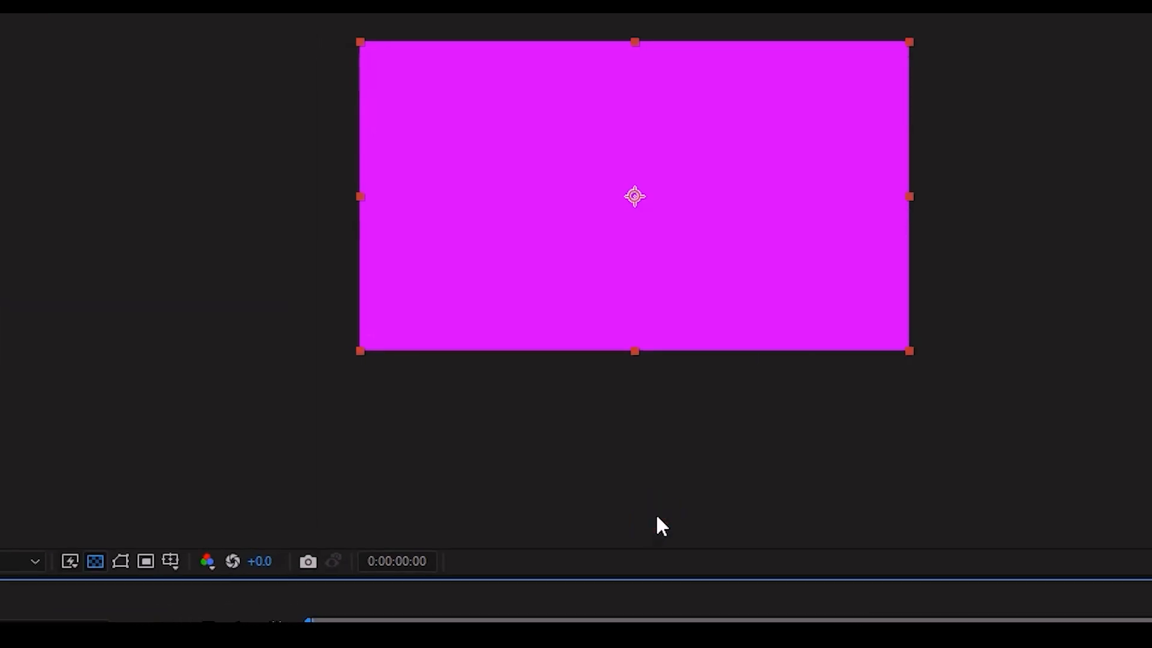
Move the magenta solid's anchor point to its lower-left corner with the Pan Behind tool.
left_click(617, 261)
left_click(148, 35)
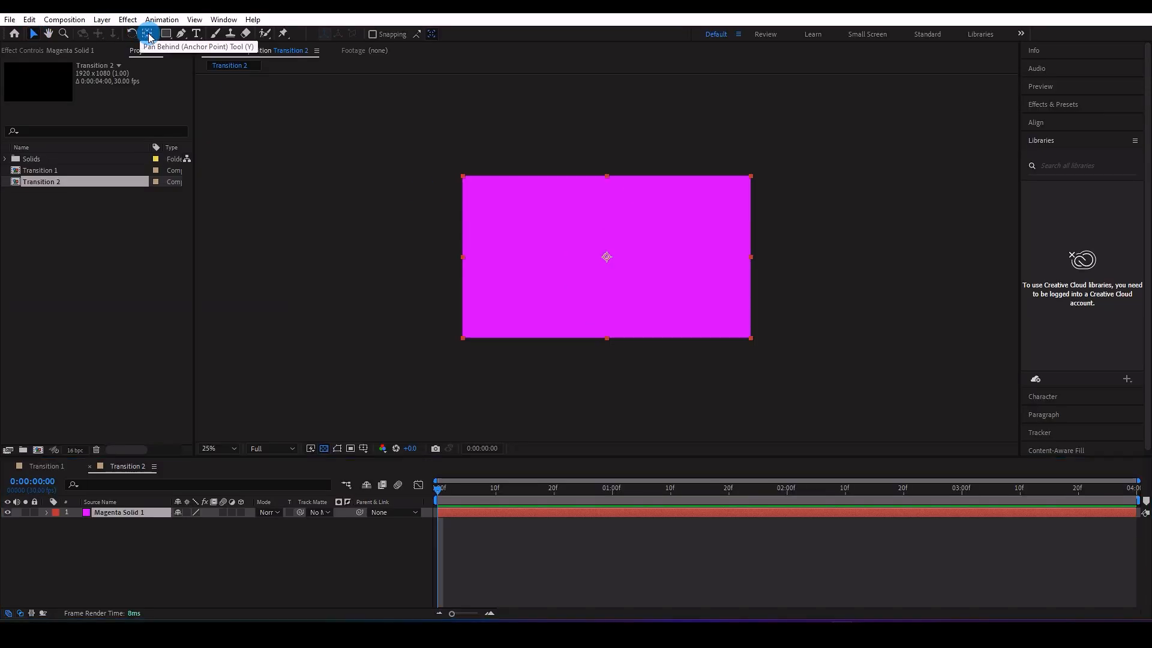
left_click(593, 211)
left_click_drag(610, 257, 463, 338)
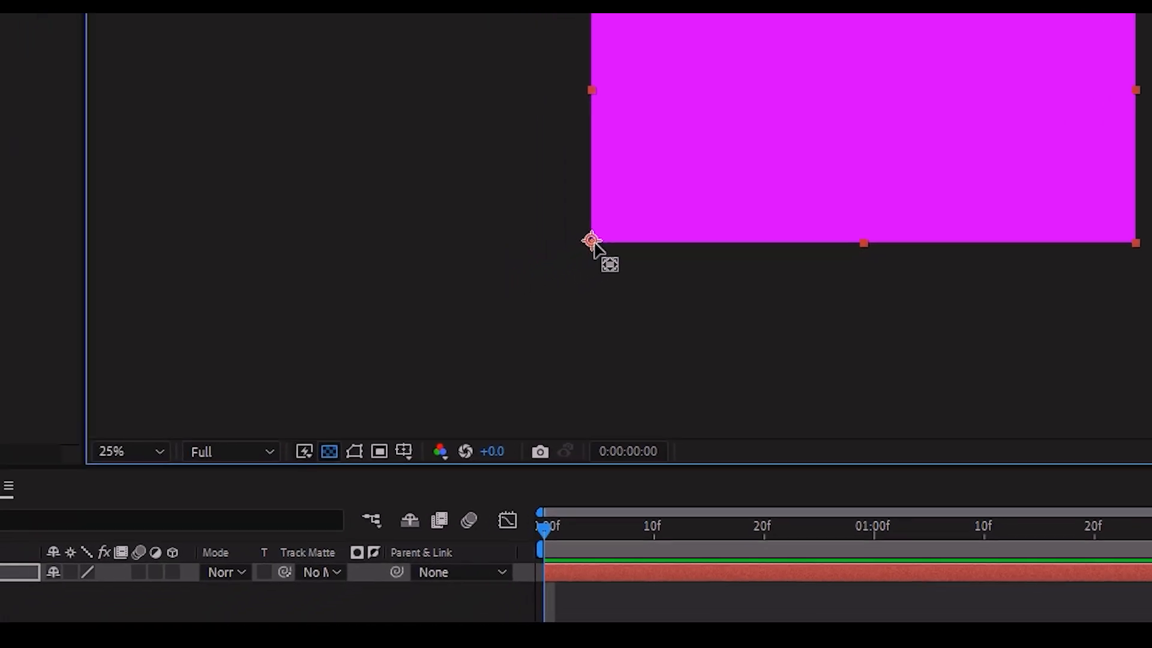
left_click(489, 149)
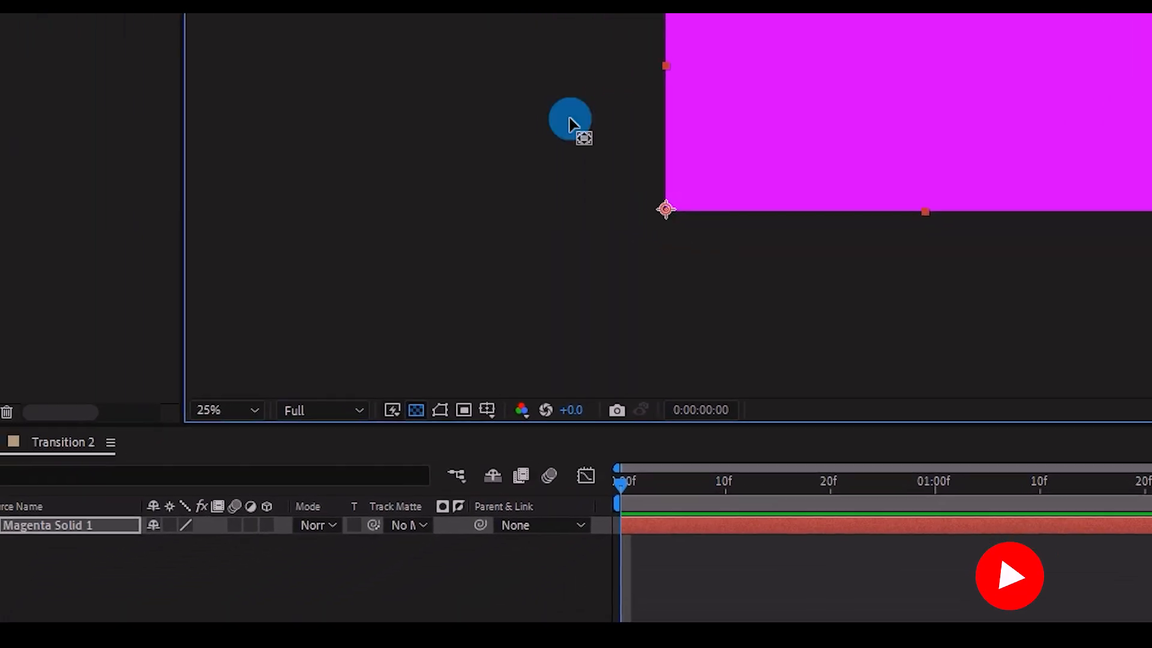
Set the magenta solid's scale to 200%.
left_click(28, 478)
left_click(47, 497)
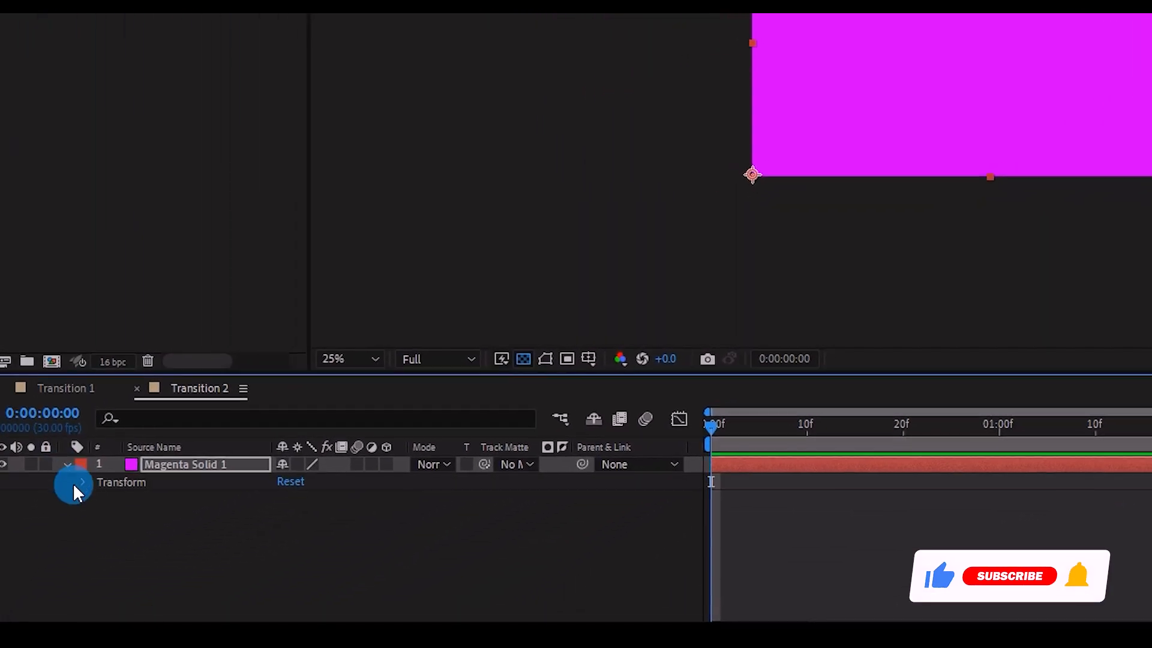
left_click(327, 533)
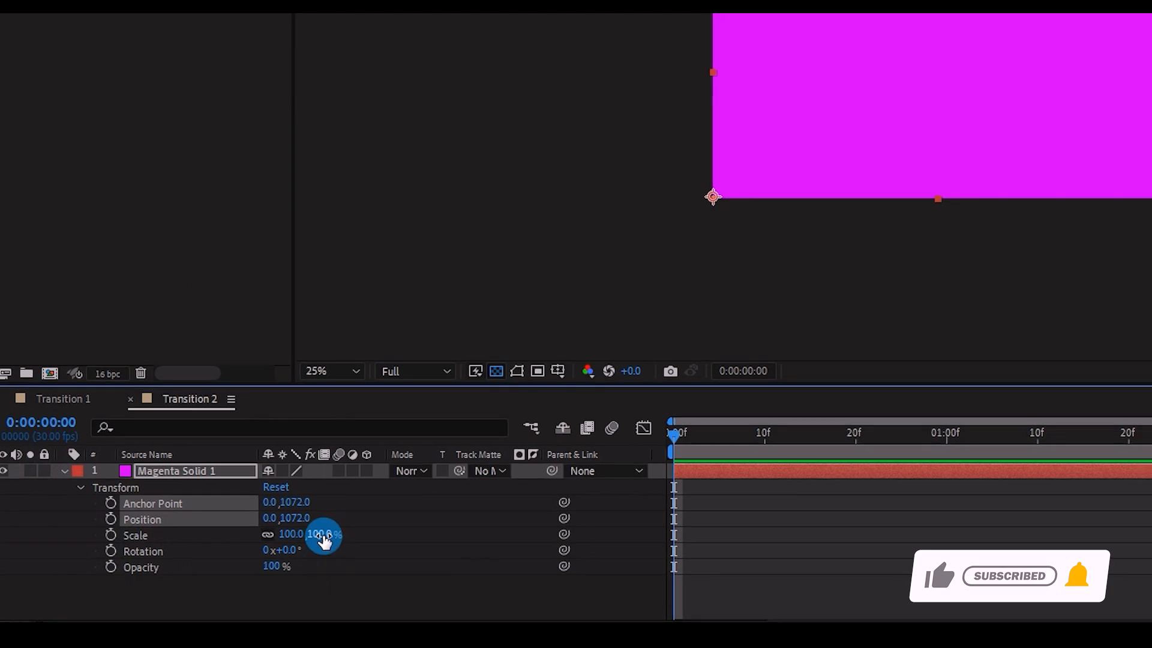
type("200")
key("Return")
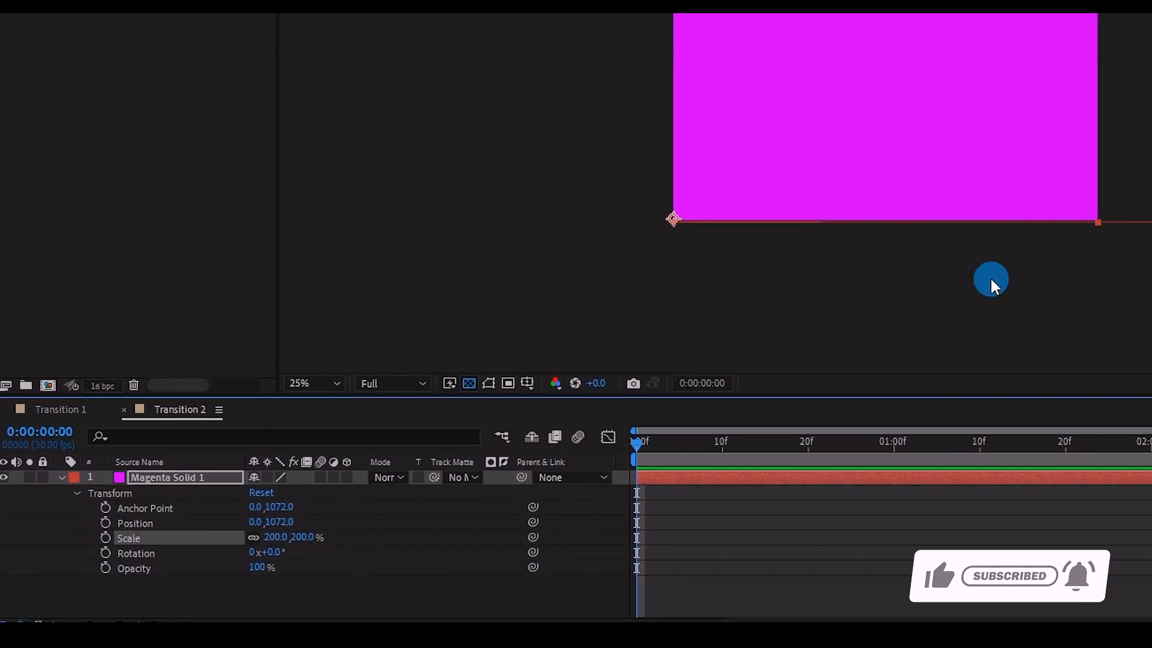
scroll(990, 277, "down", 1)
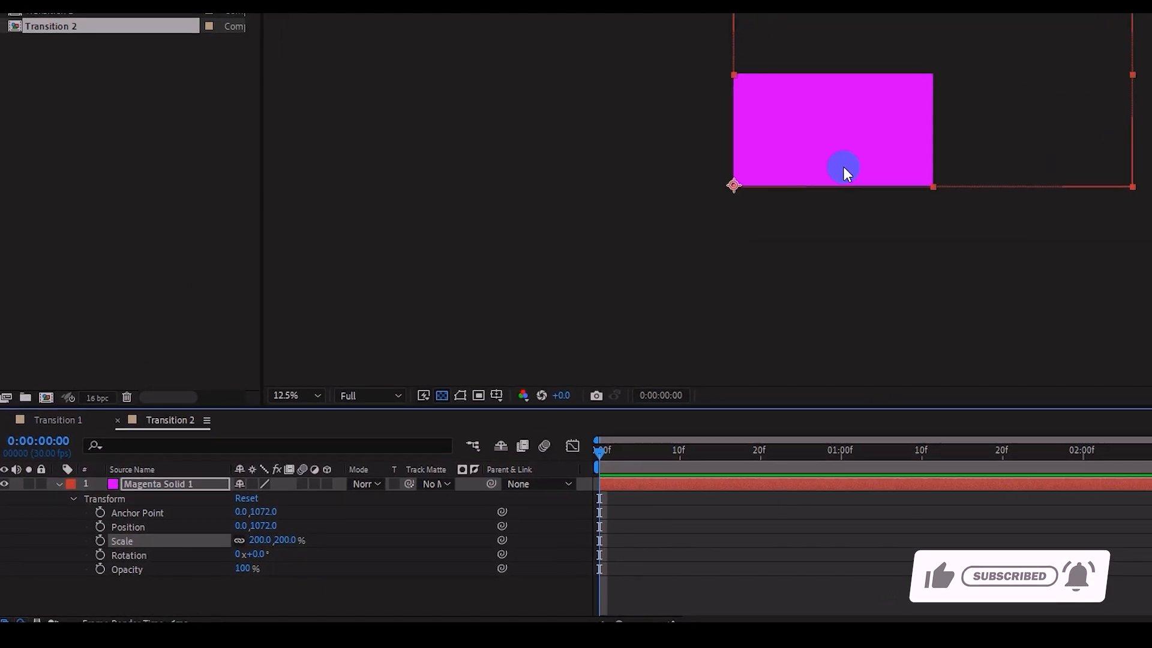
Add 0° rotation keyframes to the magenta solid at the first frame and at frame 20.
left_click(93, 559)
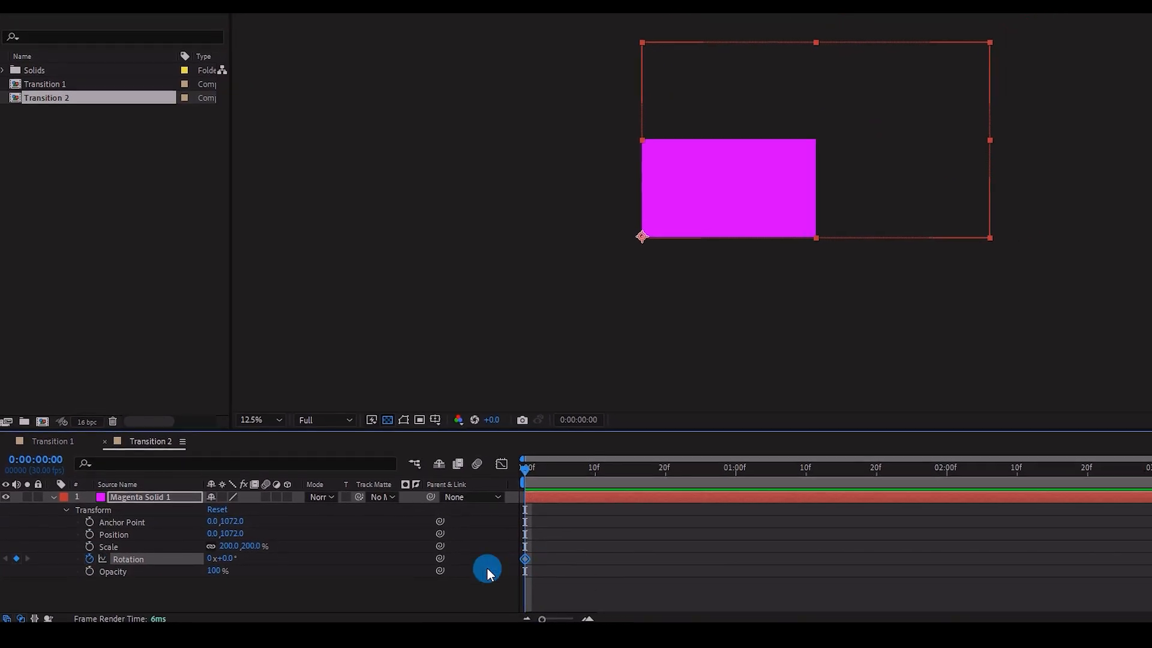
left_click(687, 463)
left_click(18, 560)
left_click(6, 560)
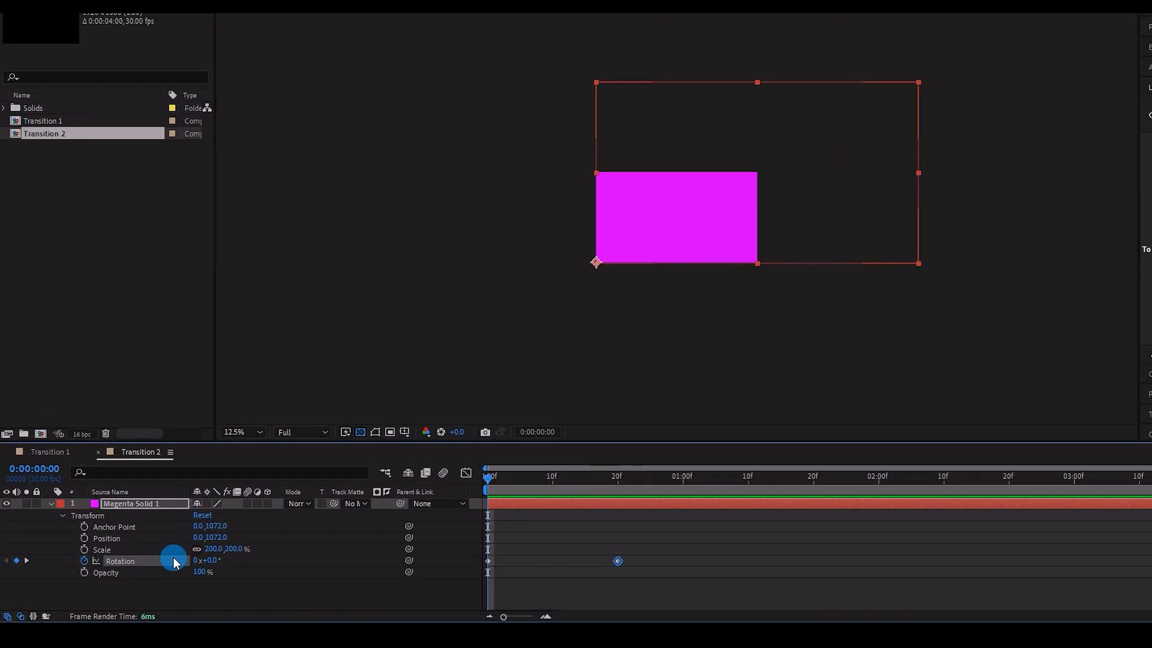
Set the magenta solid's rotation at the first keyframe to -96° and play back the swing.
left_click_drag(207, 561, 153, 561)
left_click(202, 558)
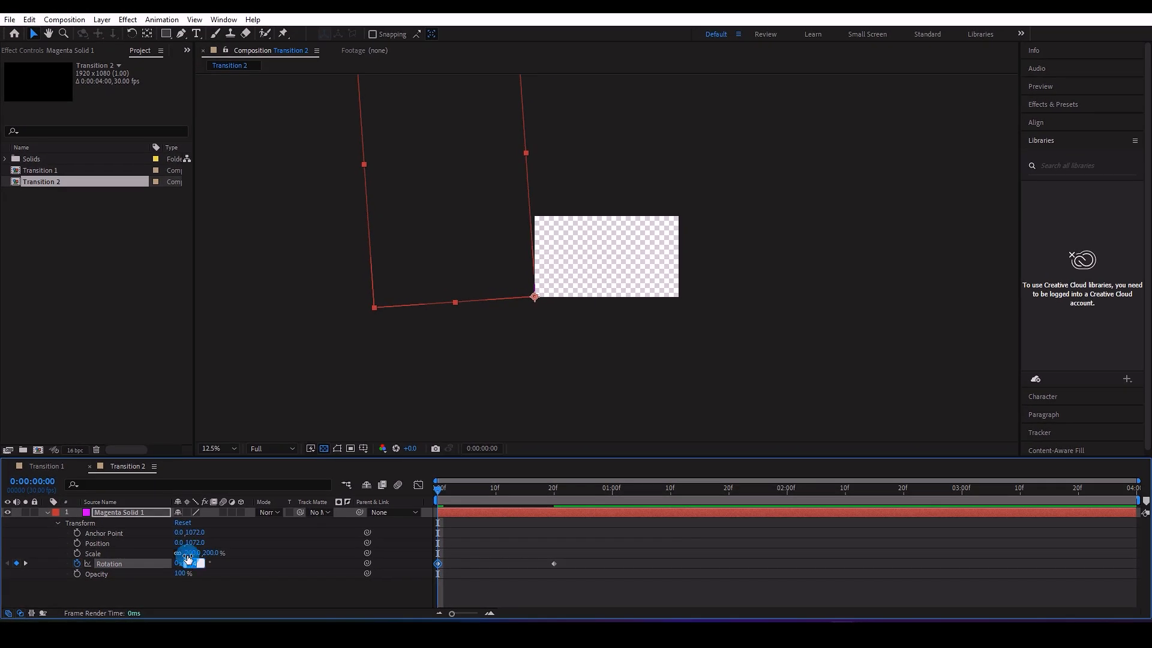
type("-90")
left_click(188, 558)
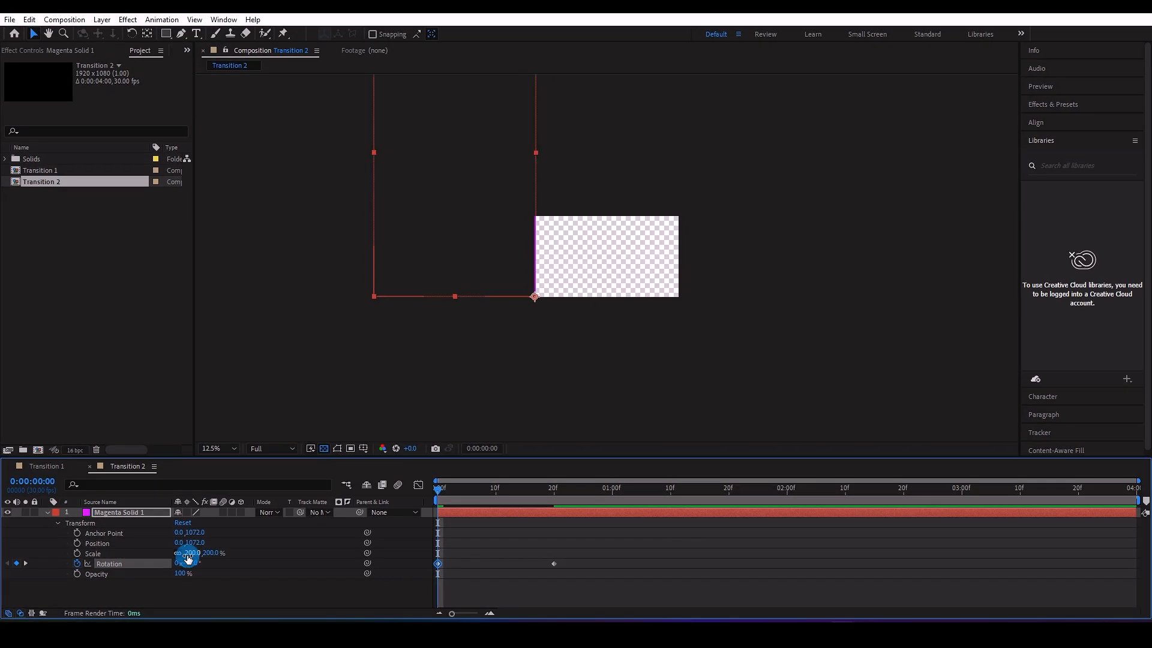
key("space")
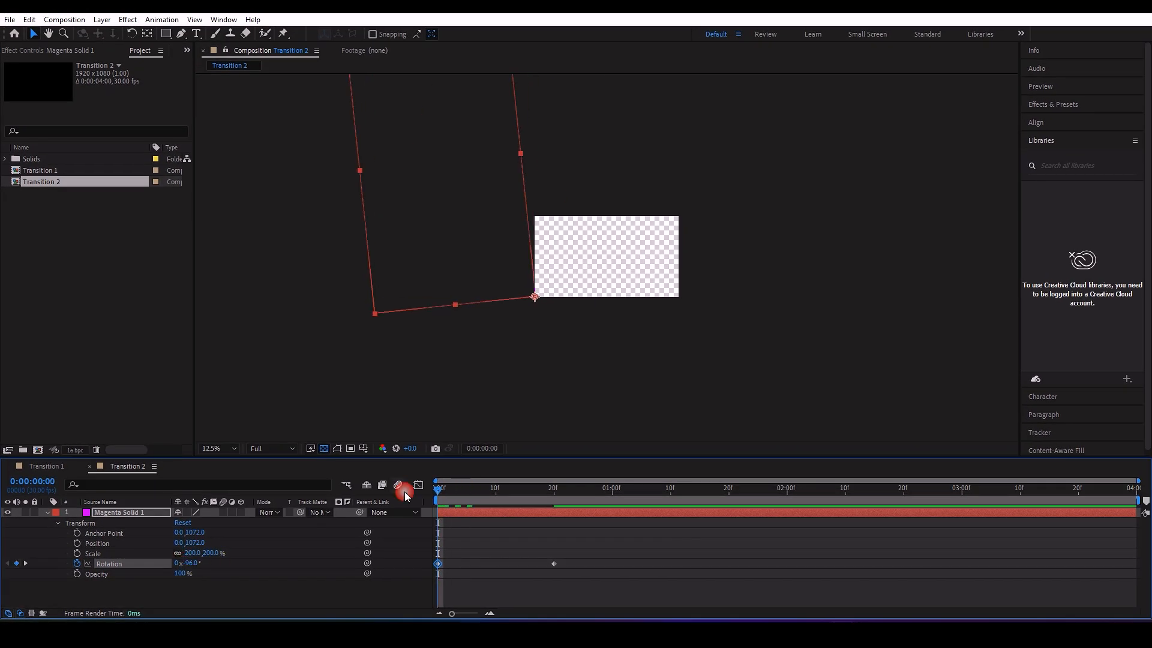
Apply Easy Ease to both rotation keyframes of the magenta solid.
left_click(548, 508)
left_click_drag(582, 554, 446, 574)
right_click(553, 563)
mouse_move(629, 558)
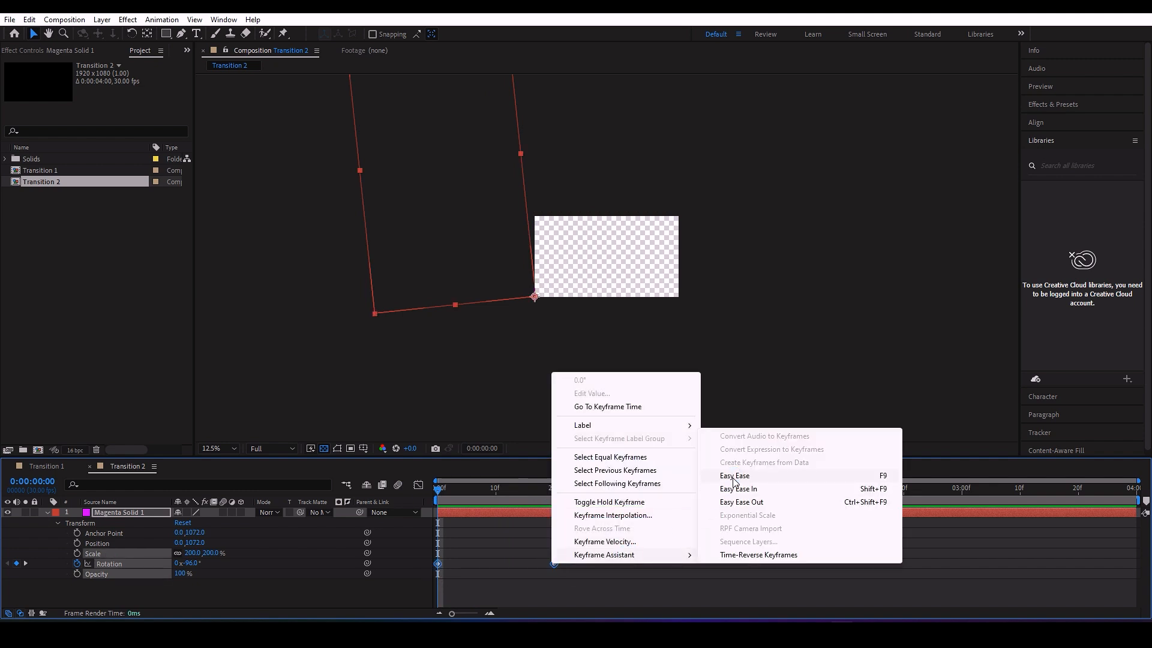
left_click(735, 480)
Reshape the rotation easing curve in the Graph Editor by pulling the end keyframe's handle toward the start, and preview the motion.
left_click(418, 485)
left_click_drag(534, 583, 468, 583)
left_click(418, 485)
key("space")
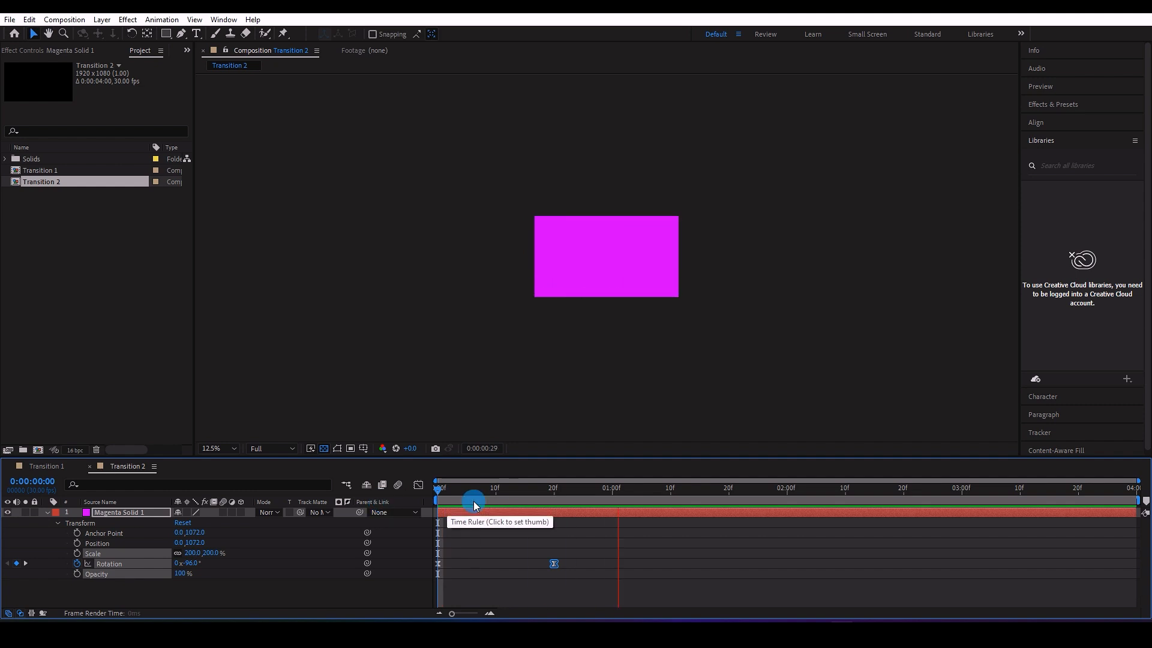
left_click(428, 516)
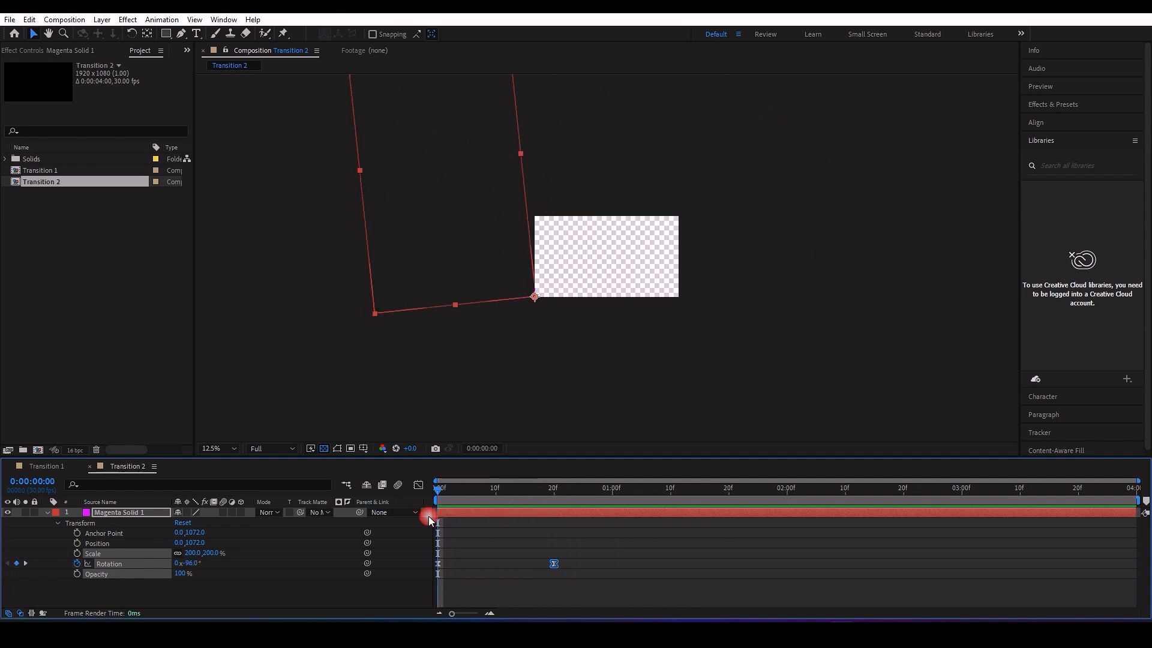
Duplicate the magenta solid layer and shift the copy to start at about frame 7.
left_click(46, 514)
left_click(29, 20)
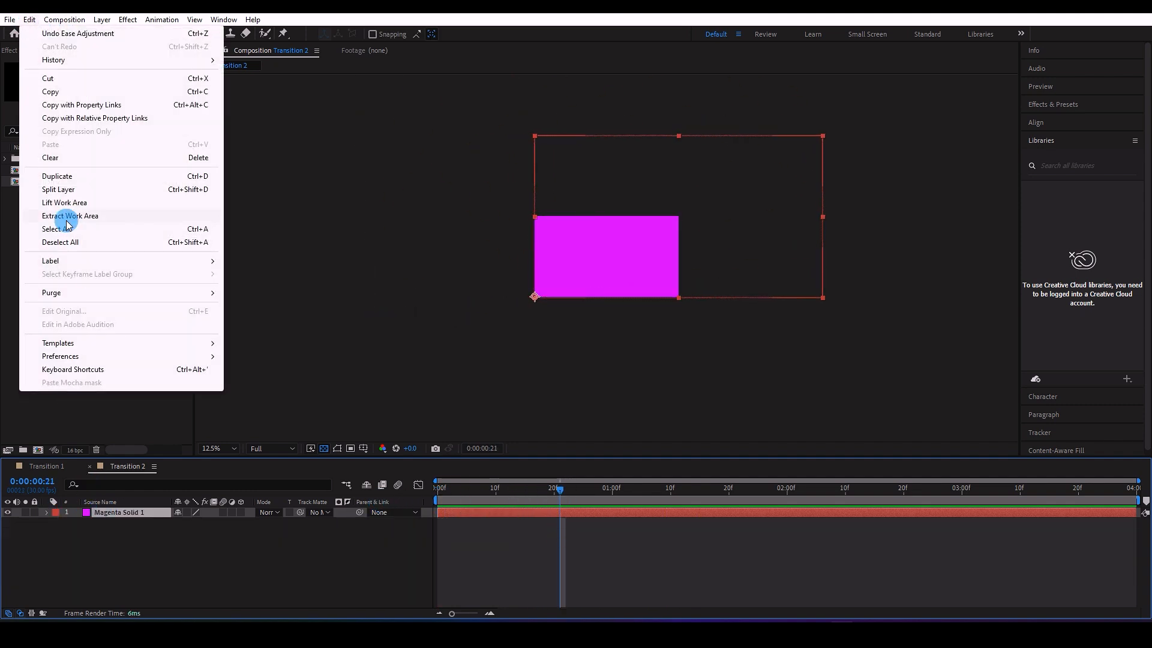
left_click(58, 179)
left_click_drag(466, 513, 507, 520)
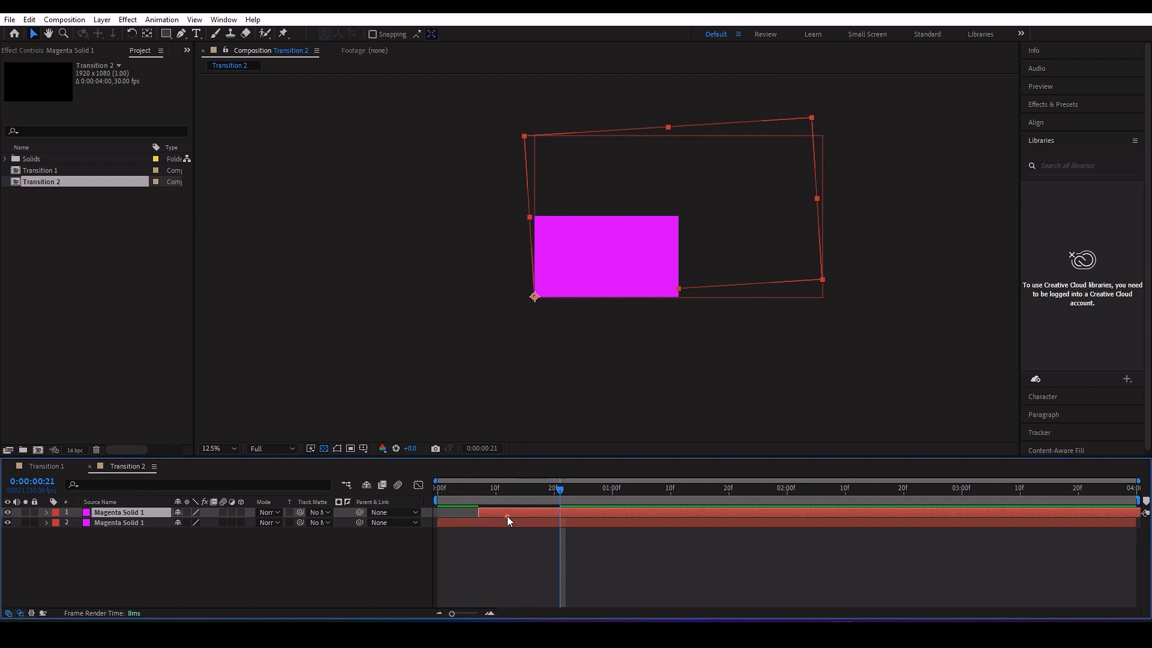
Change the duplicated solid's color to white FFFFFF as a new solid.
left_click(102, 21)
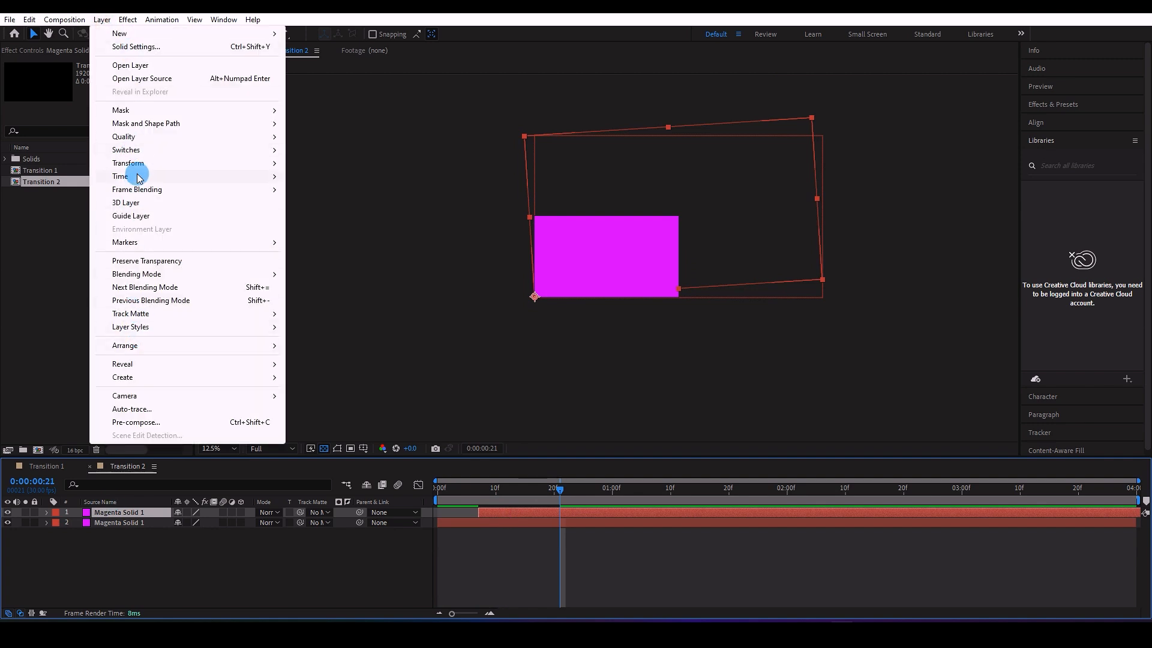
left_click(136, 46)
left_click(568, 376)
type("FFFFFF")
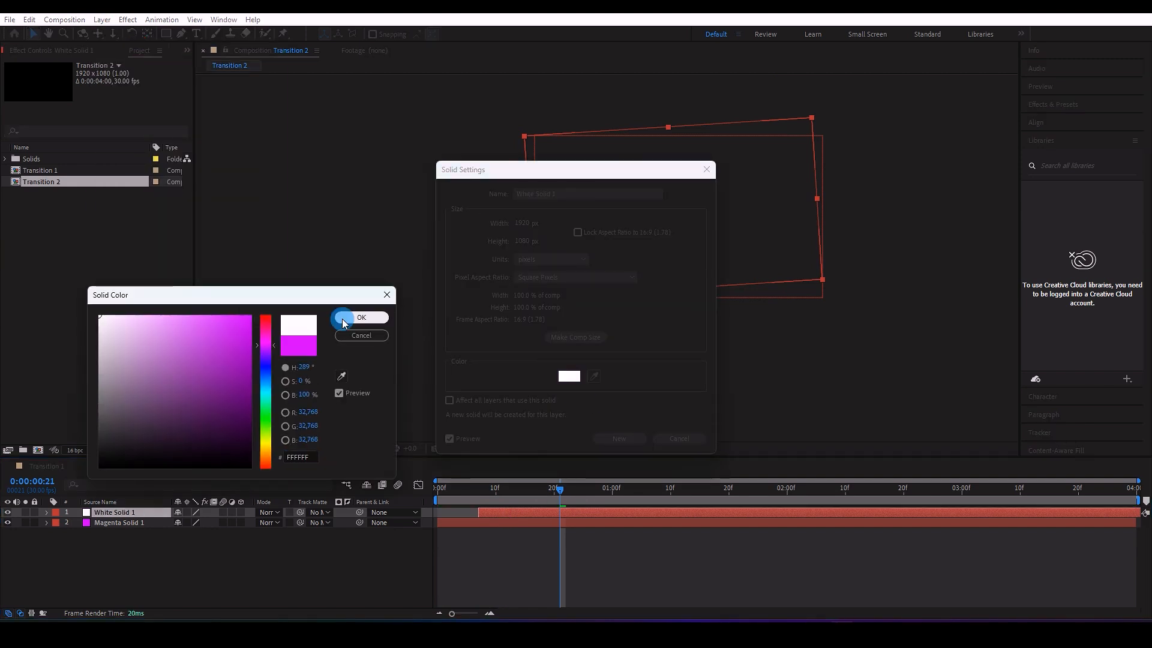
left_click(360, 312)
left_click(619, 438)
Duplicate the white solid layer and shift the copy to start at about frame 14.
mouse_move(525, 491)
left_mouse_down()
mouse_move(458, 489)
mouse_move(557, 498)
mouse_move(516, 499)
left_mouse_up()
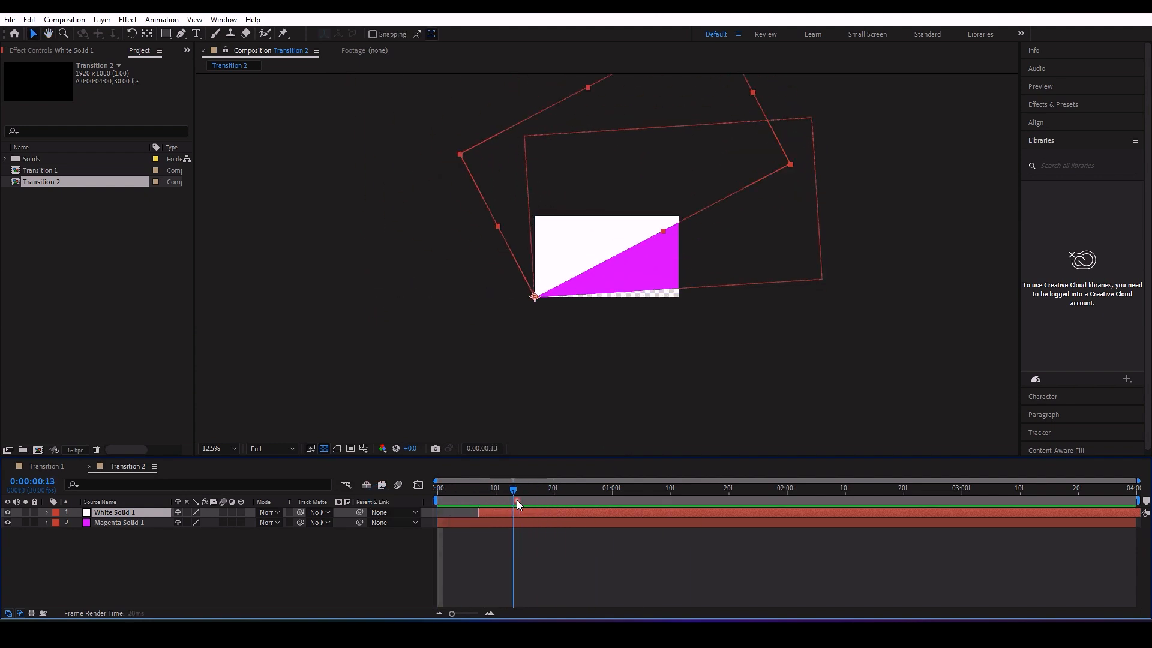
left_click(29, 20)
left_click(57, 177)
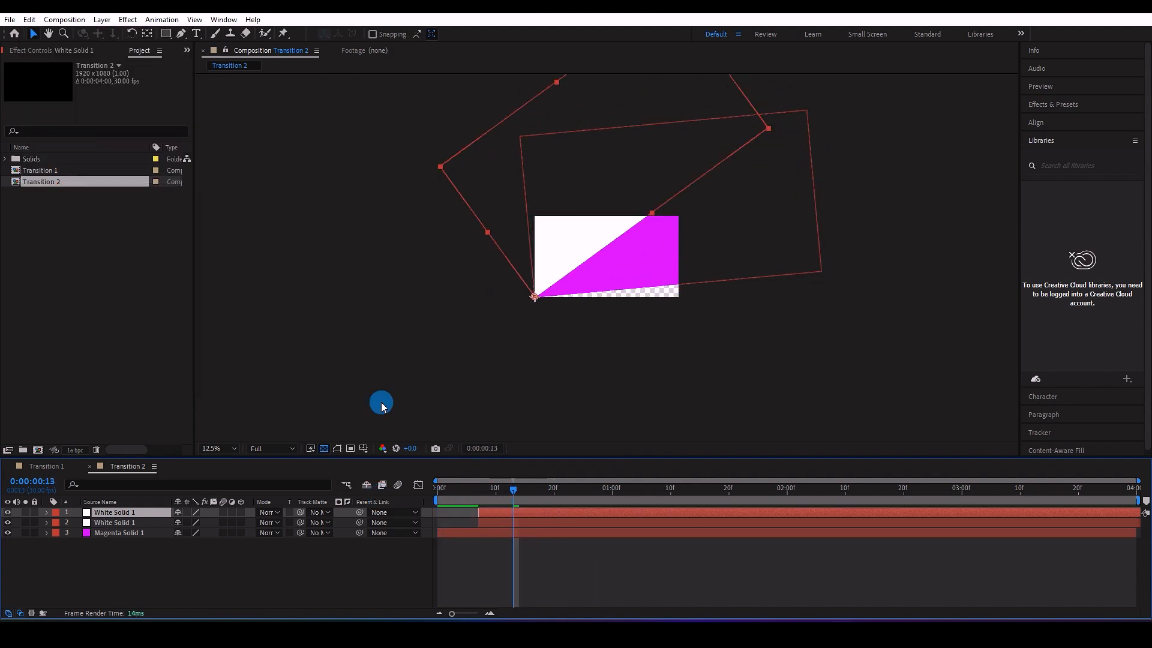
left_click_drag(505, 513, 542, 487)
Change the top white solid's color to bright yellow as a new solid.
left_click(128, 24)
mouse_move(102, 20)
left_click(128, 44)
left_click(569, 376)
left_click(265, 443)
left_click(210, 357)
left_click(362, 318)
left_click(619, 438)
Duplicate the yellow solid layer and shift the copy to start at about frame 21.
mouse_move(583, 496)
left_mouse_down()
mouse_move(364, 497)
mouse_move(576, 490)
mouse_move(387, 488)
mouse_move(560, 489)
mouse_move(574, 511)
left_mouse_up()
left_click(29, 19)
left_click(63, 176)
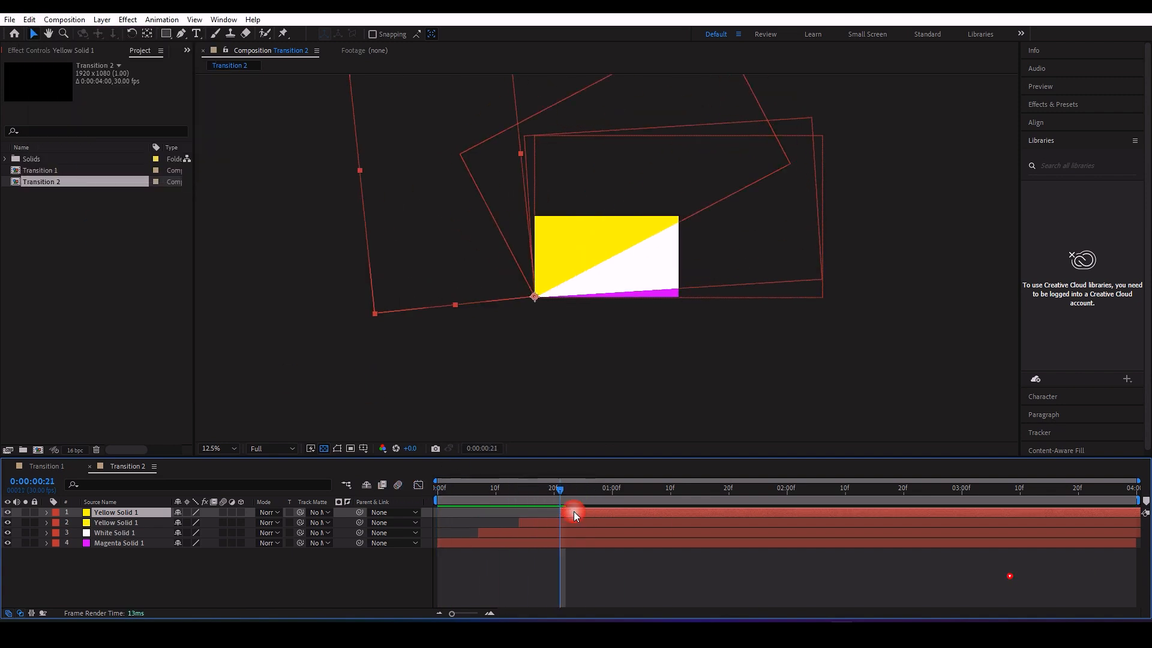
Change the top yellow solid's color to orange as a new solid.
left_click(589, 492)
left_click(101, 20)
left_click(141, 47)
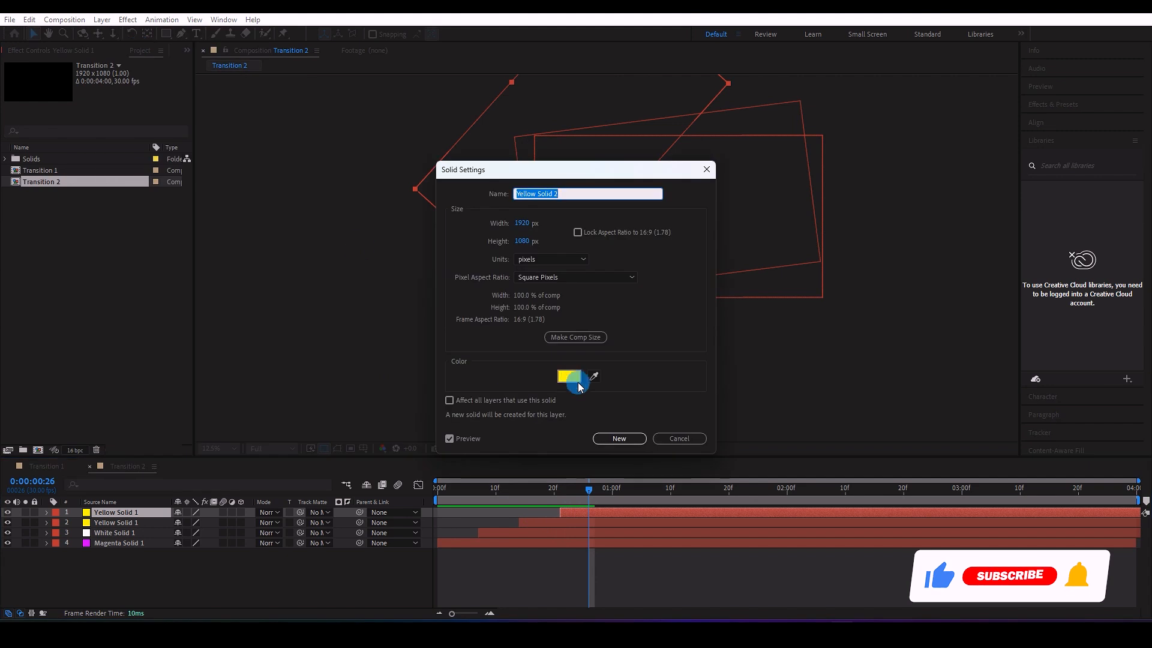
left_click(569, 376)
left_click_drag(266, 447, 267, 462)
left_click(362, 317)
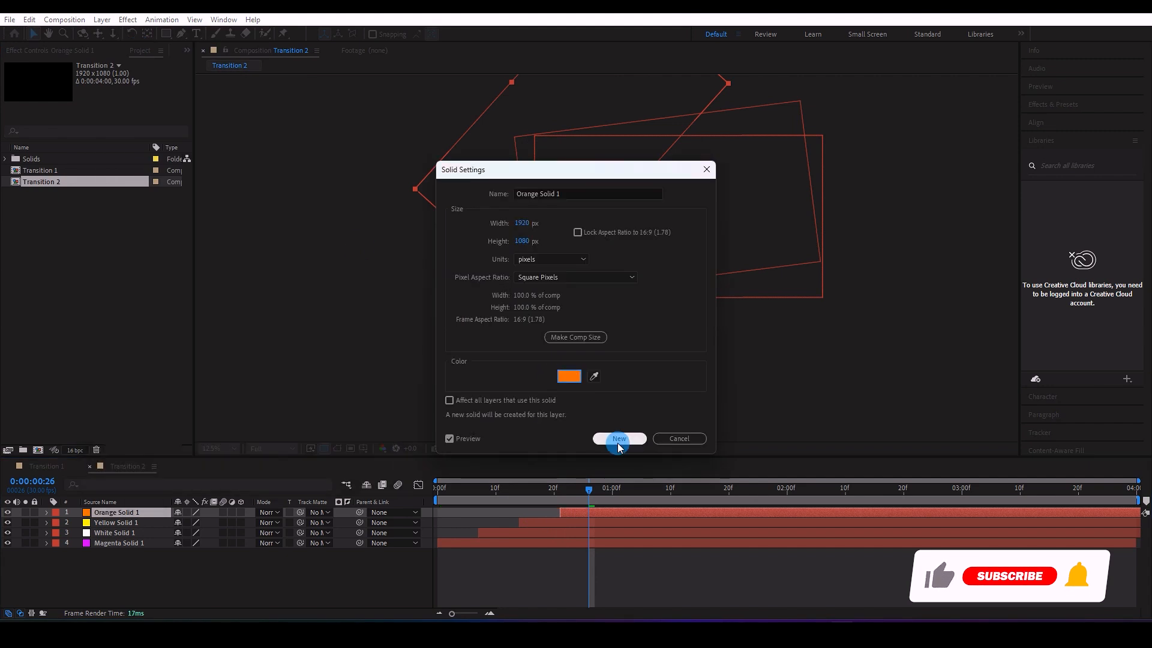
left_click(619, 438)
Play back and scrub through the four-color rotating transition from the start.
left_click_drag(596, 490, 438, 490)
left_click(361, 501)
left_click_drag(650, 490, 425, 483)
key("space")
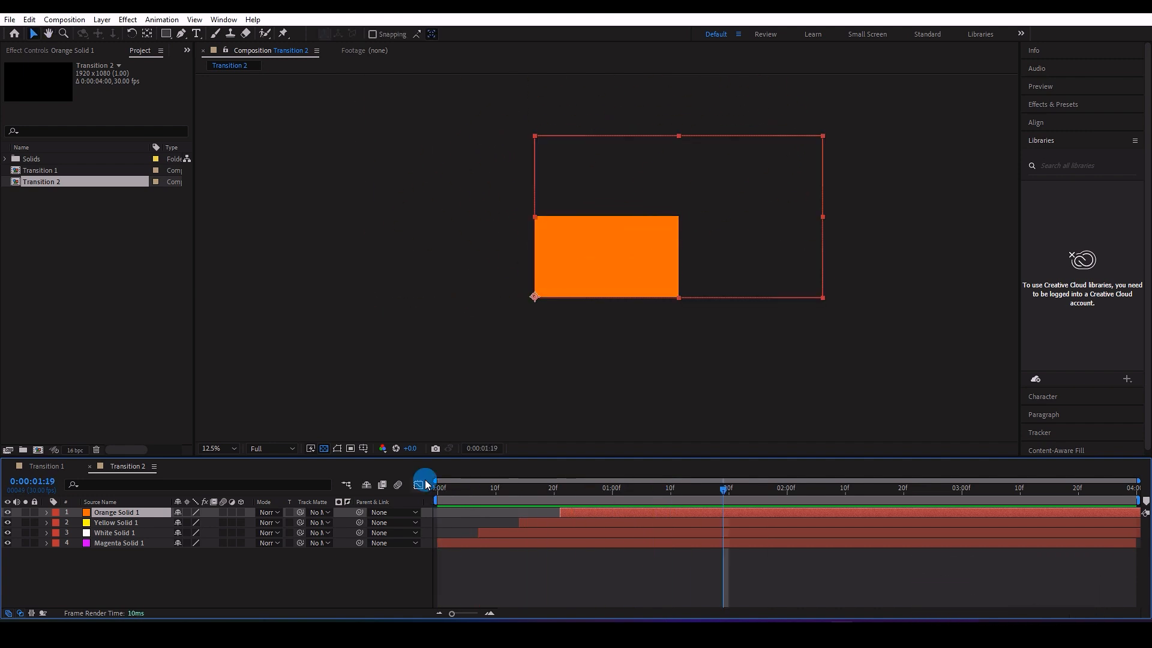
left_click_drag(517, 488, 712, 523)
Create a new composition named Transition 3 at 1920 x 1080 px, 30 fps, lasting 0:00:04:00.
left_click(78, 22)
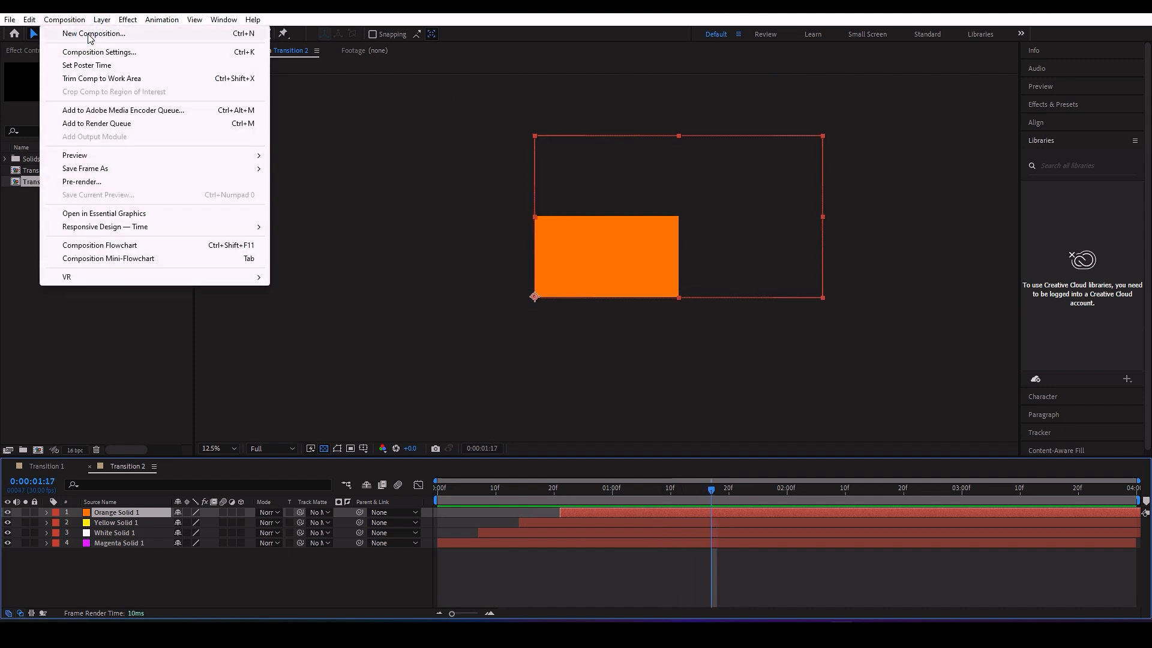
left_click(87, 34)
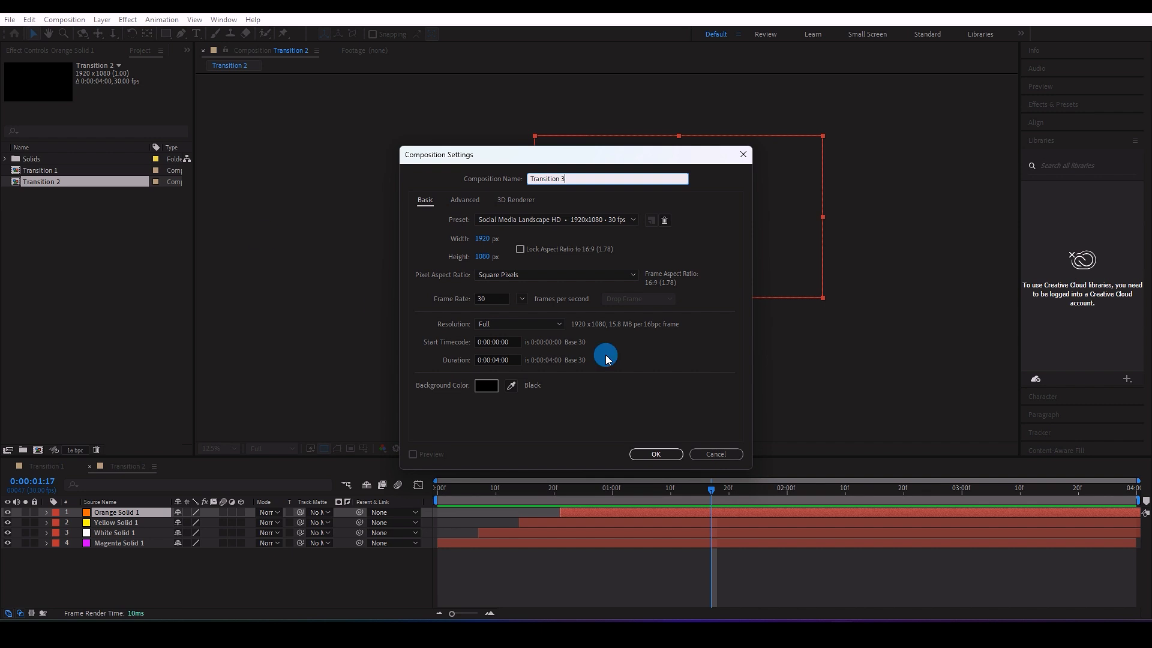
left_click(656, 454)
Add a 1920 x 1080 px solid layer in black 000000 to the Transition 3 composition.
left_click(99, 20)
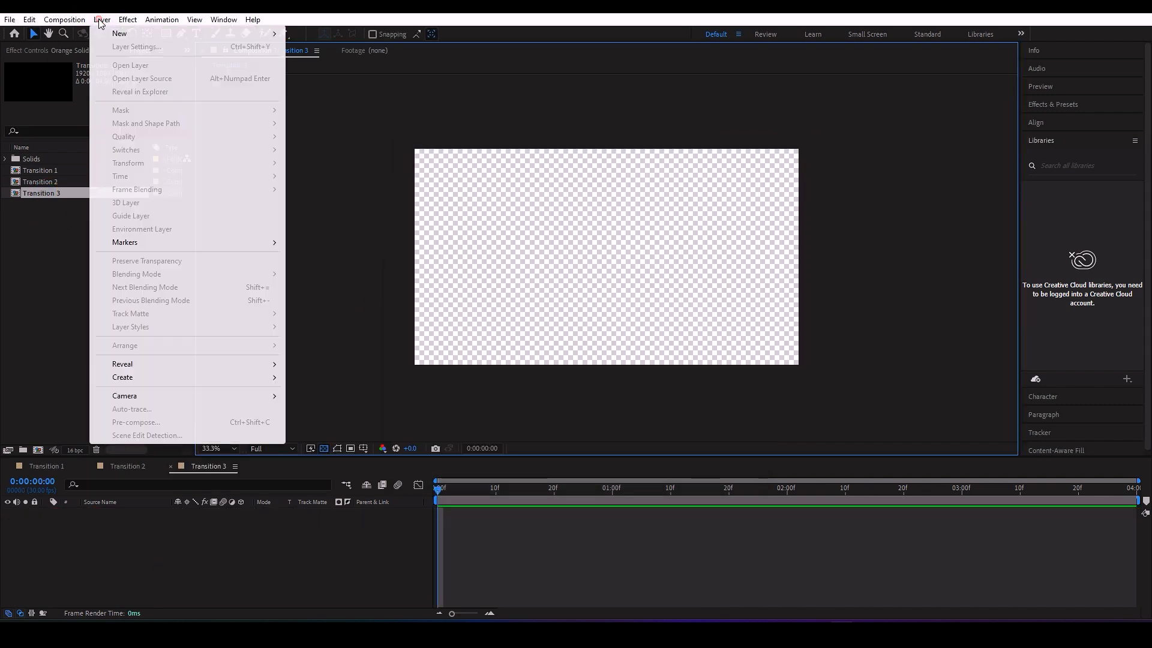
mouse_move(119, 35)
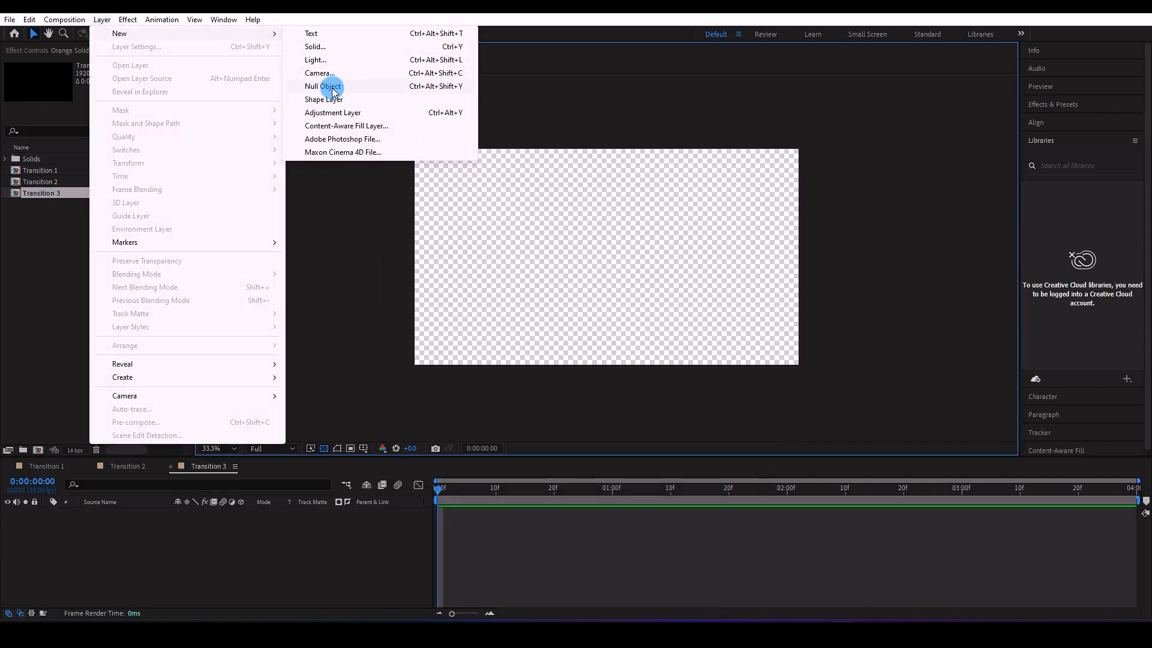
left_click(315, 47)
left_click(569, 391)
left_click_drag(120, 444, 46, 533)
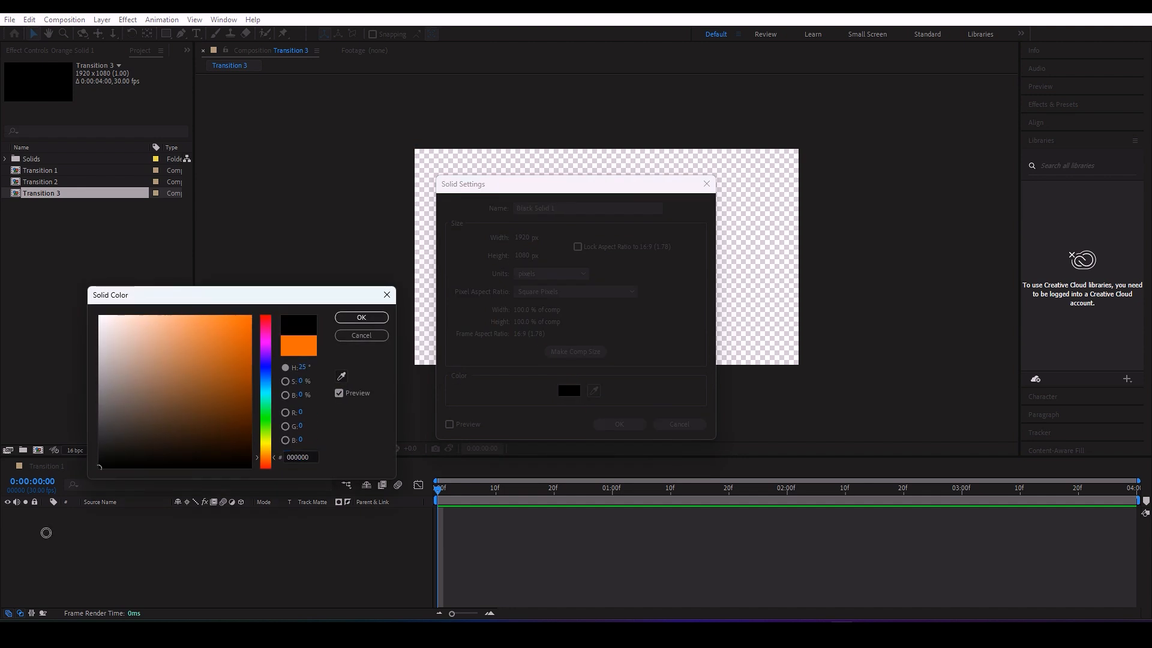
left_click(362, 318)
left_click(619, 424)
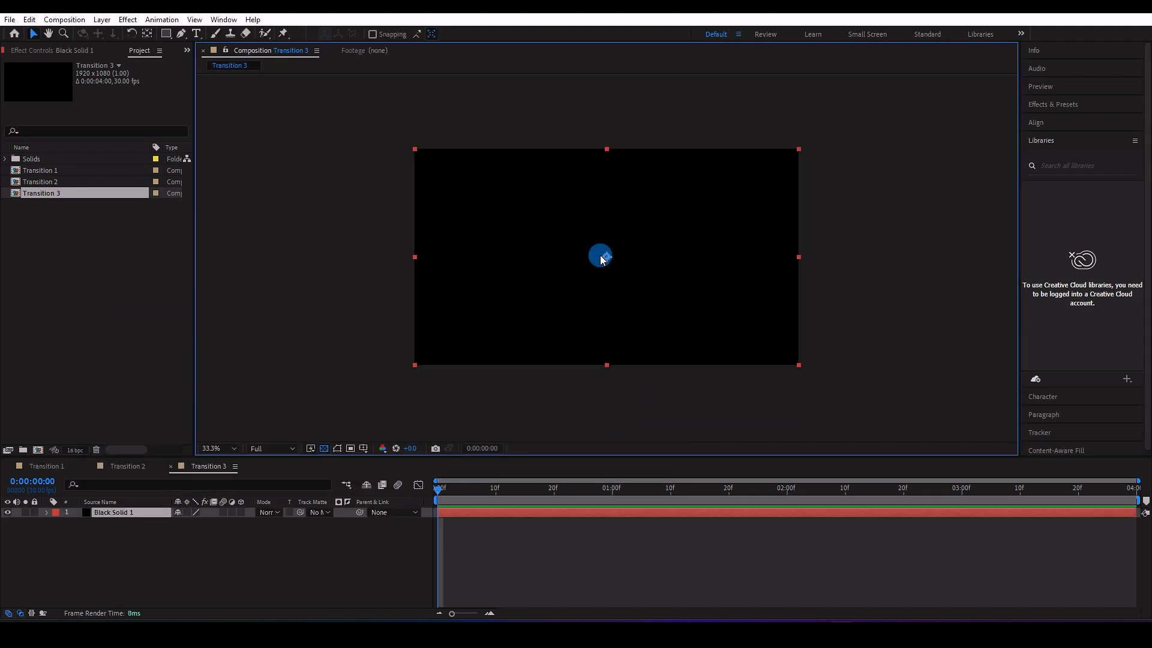
Set the black solid's rotation to -140°.
scroll(603, 259, "down", 2)
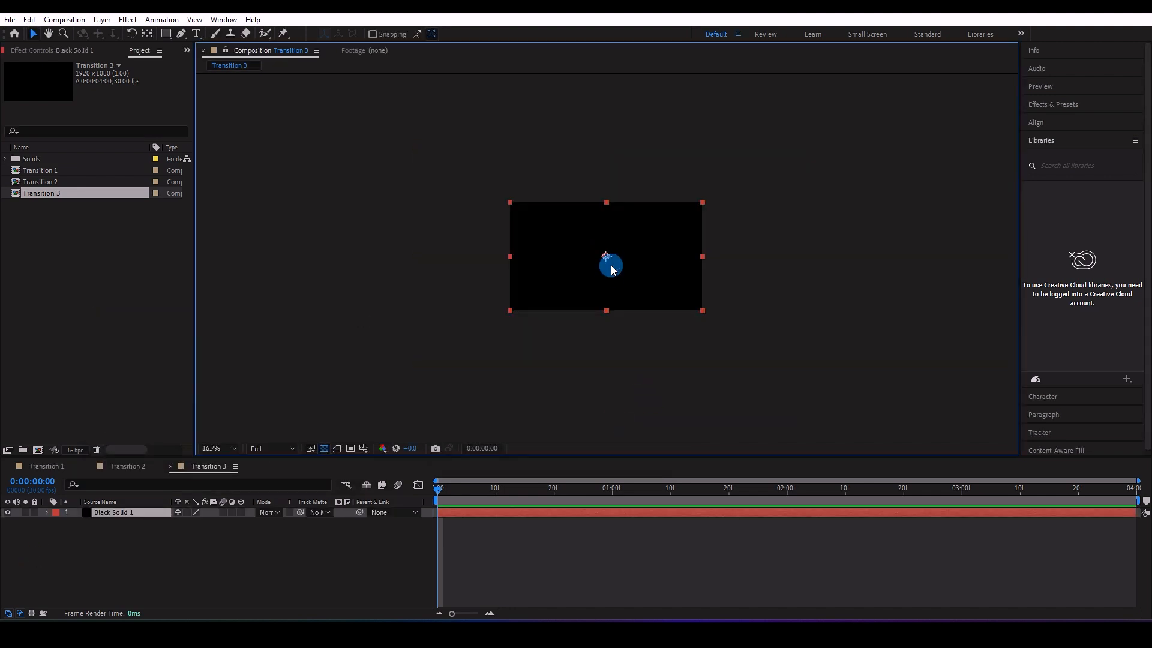
key("r")
left_click_drag(189, 522, 108, 511)
left_click_drag(188, 522, 182, 532)
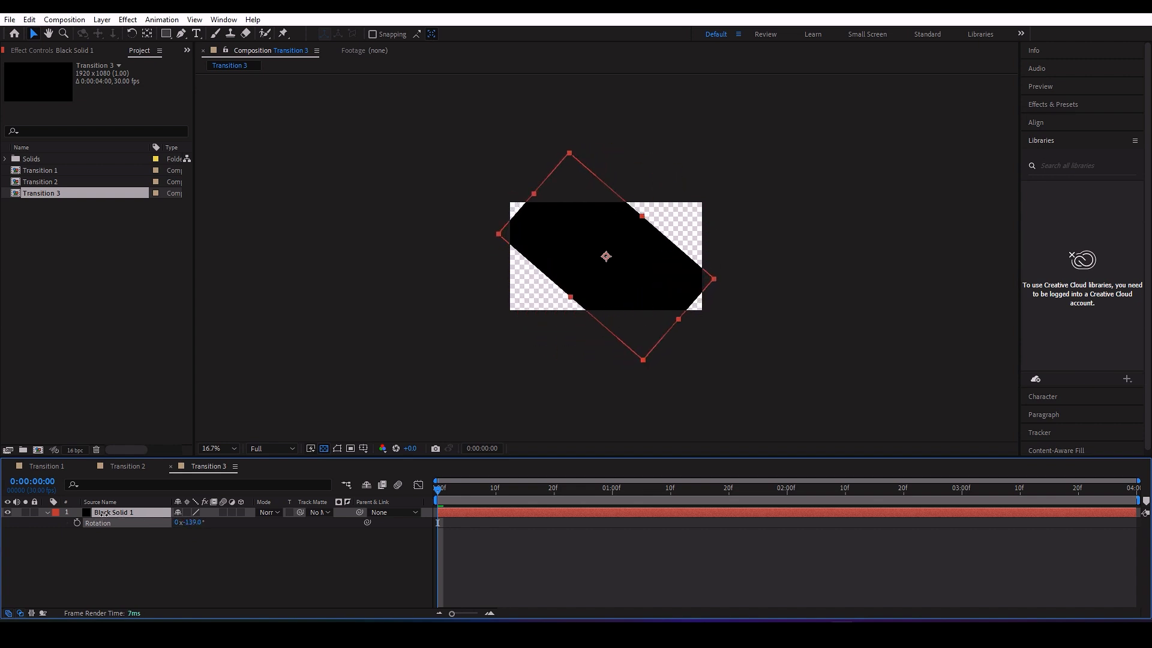
type("140")
key("Return")
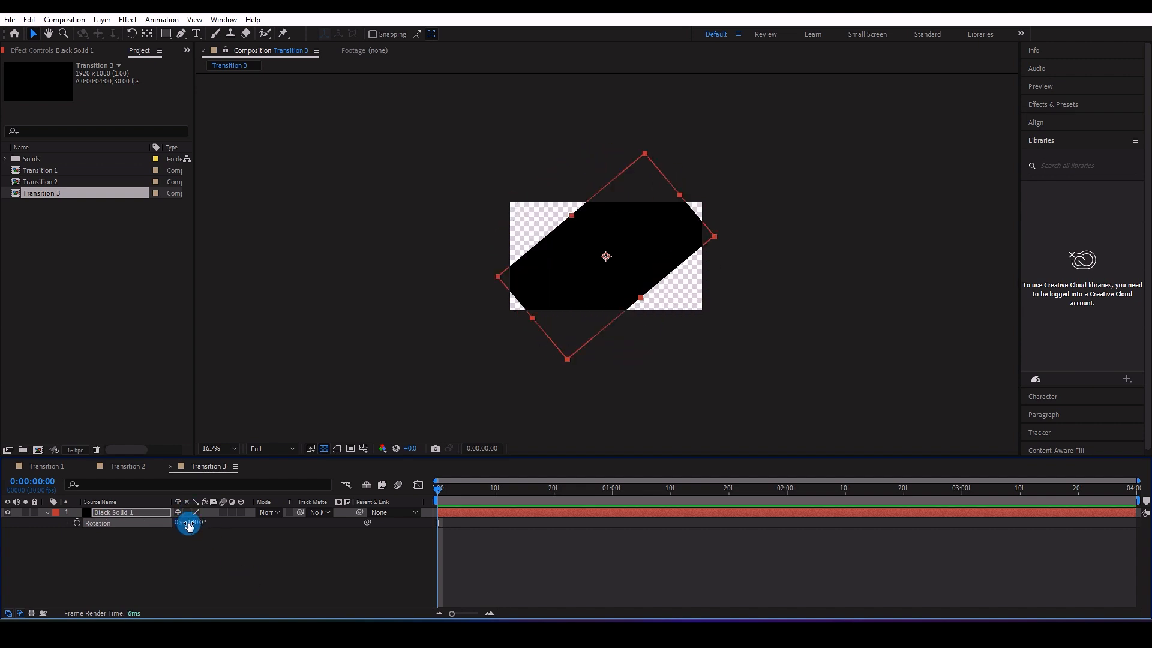
key("Return")
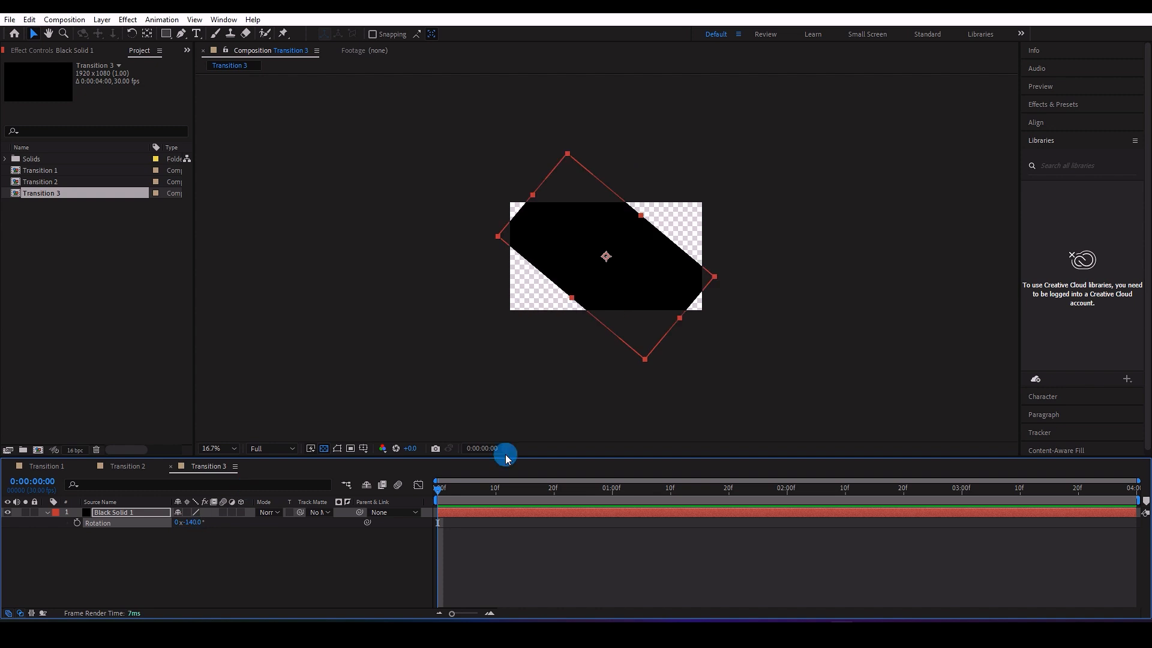
Move the black solid toward the frame's lower-left and shift its anchor point to the midpoint of its inner long edge with the Pan Behind tool.
left_click_drag(664, 279, 536, 371)
left_click(147, 34)
left_click_drag(474, 352, 507, 309)
Place the black solid outside the frame with its anchor point on the lower-left corner, and set its rotation to -127°.
left_click(34, 34)
left_click_drag(518, 402, 513, 398)
key("comma")
left_click(551, 341)
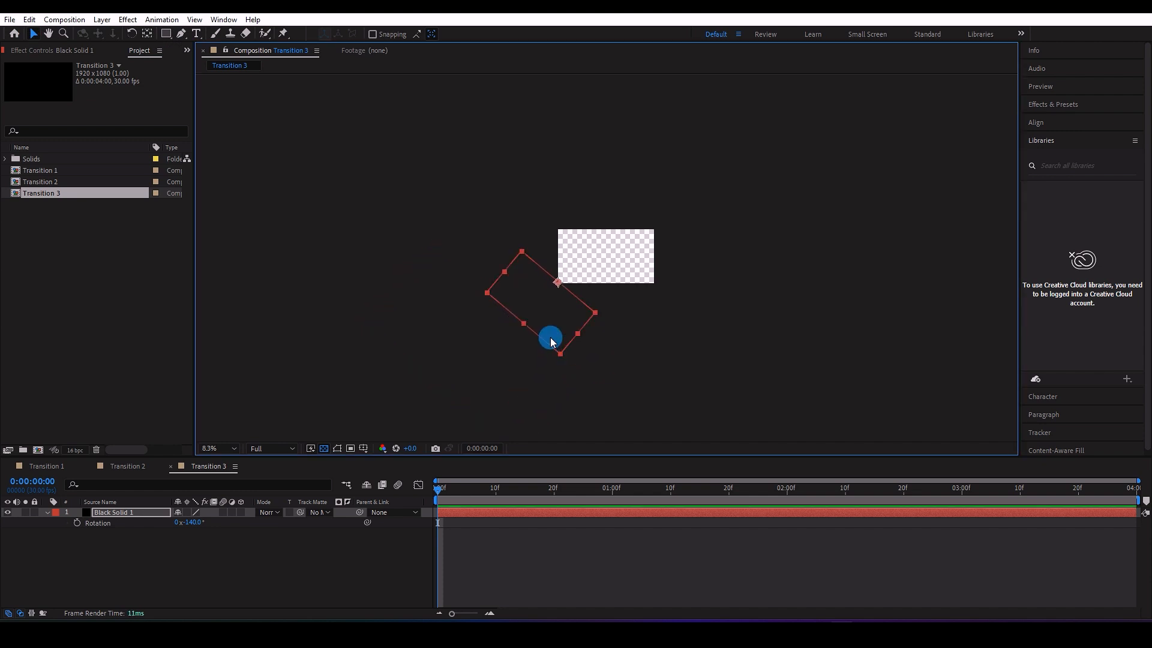
mouse_move(197, 522)
left_mouse_down()
mouse_move(186, 522)
mouse_move(195, 519)
left_mouse_up()
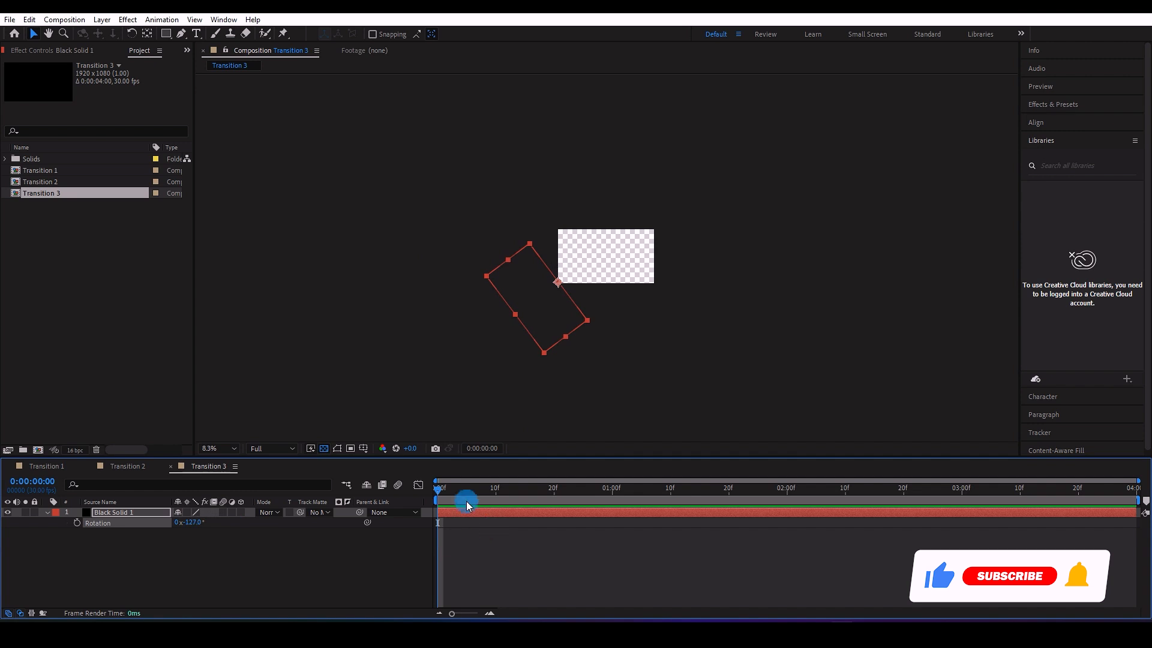
Keyframe the black solid's position at 0:00:00:00, and at 0:00:00:20 move it past the frame's upper-right corner to about 2880, -588.
left_click(47, 513)
left_click(47, 512)
left_click(77, 543)
left_click(554, 493)
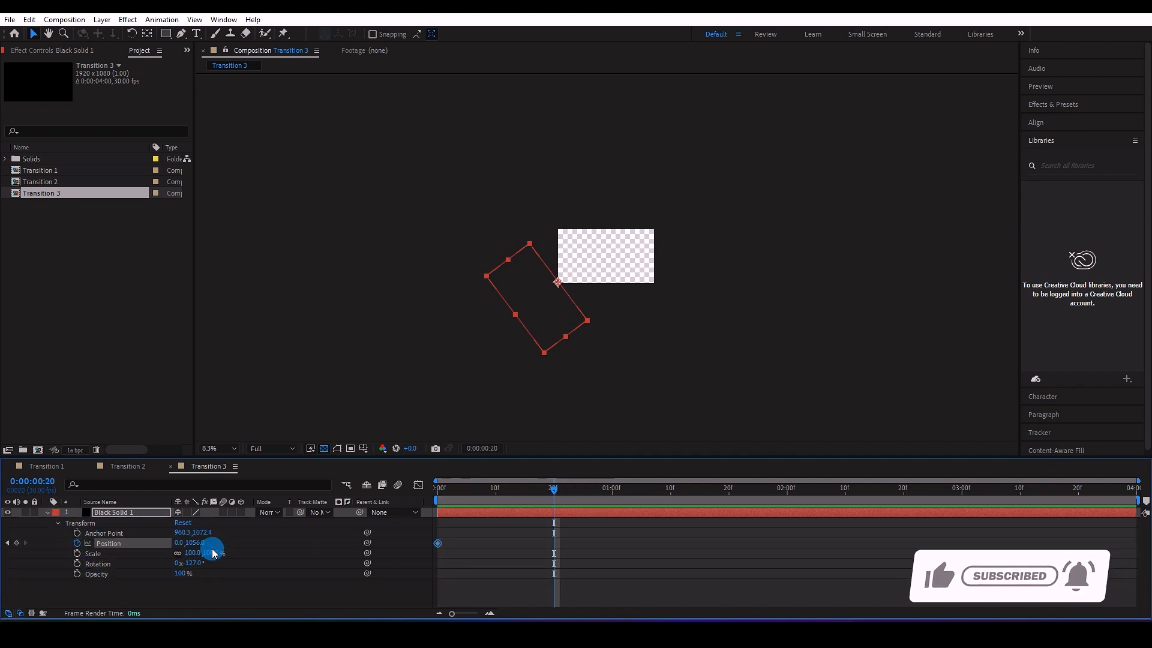
left_click_drag(540, 318, 686, 256)
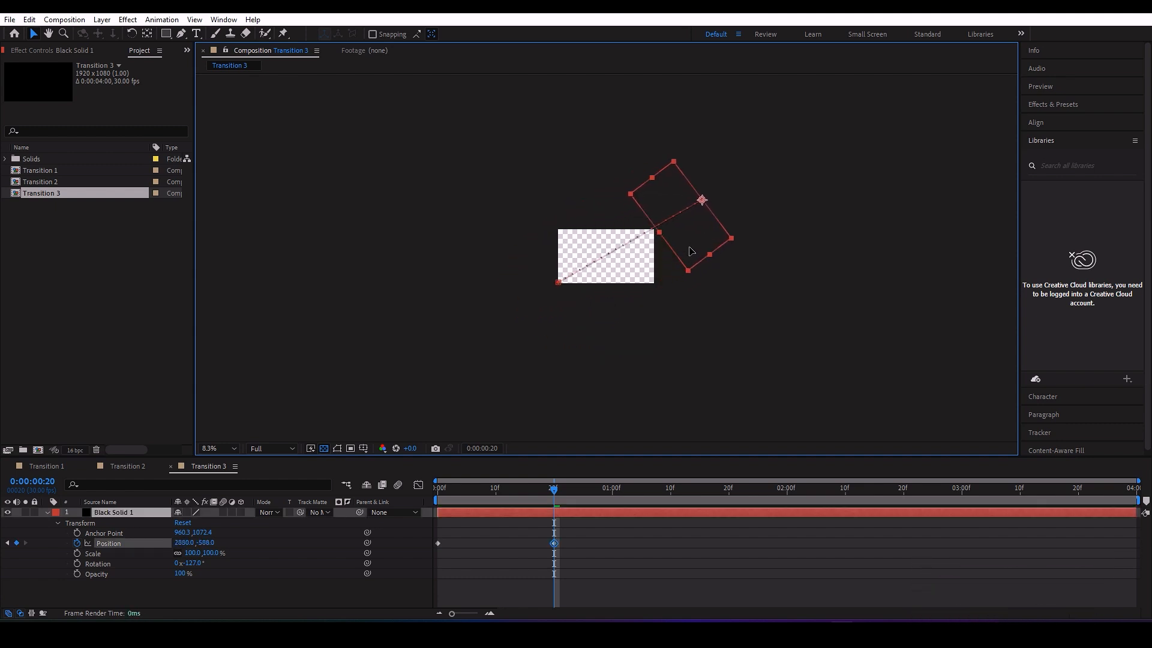
Preview the slide and shift the black solid's starting position at 0:00:00:00 farther outside the frame to about -144, 1032.
left_click_drag(553, 488, 455, 489)
key("space")
left_click_drag(547, 498, 427, 495)
left_click(563, 324)
left_click(548, 330)
left_click(540, 321)
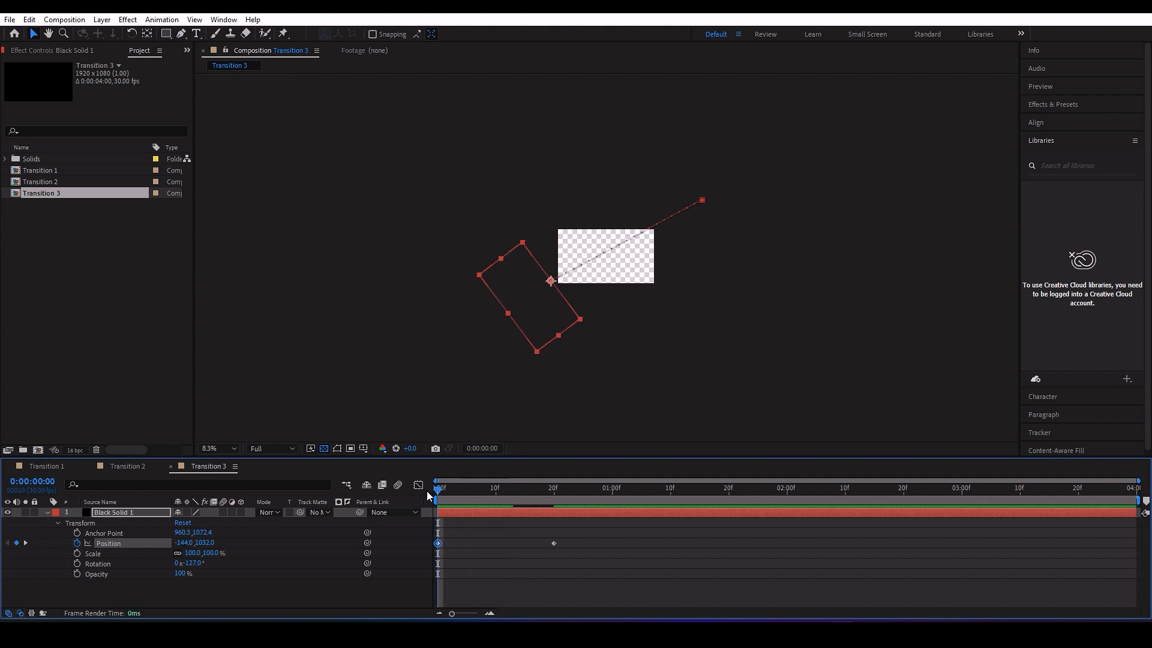
Scale the black solid to 130% and scrub through its slide to check the coverage.
left_click_drag(214, 553, 226, 551)
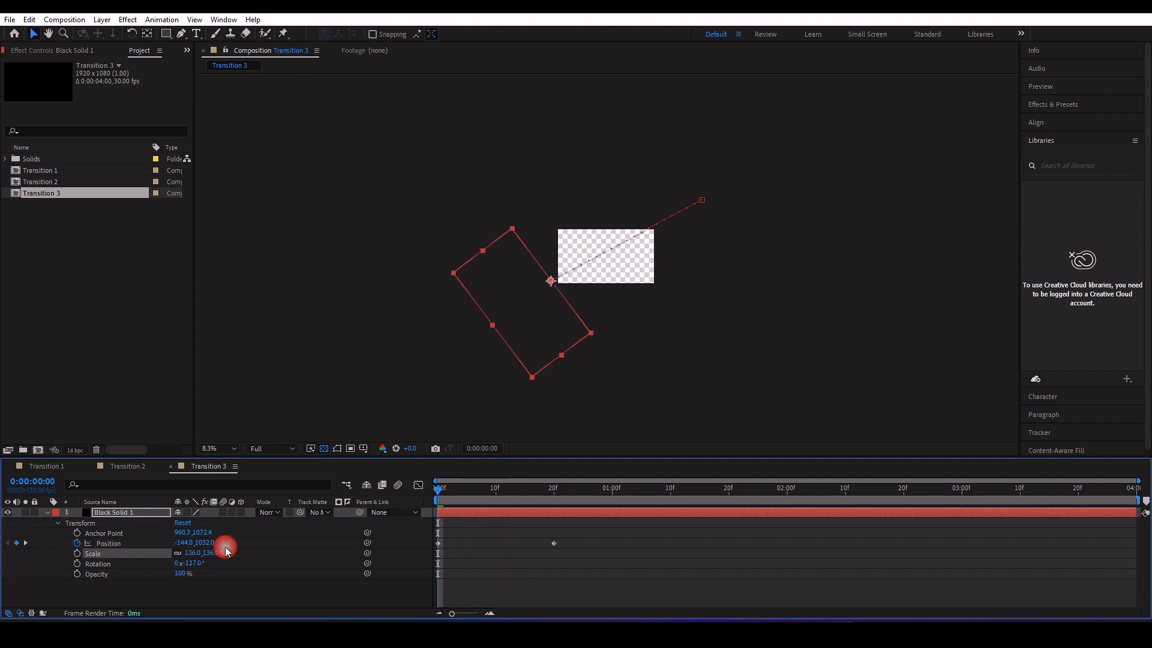
type("30")
key("Return")
left_click_drag(458, 487, 600, 471)
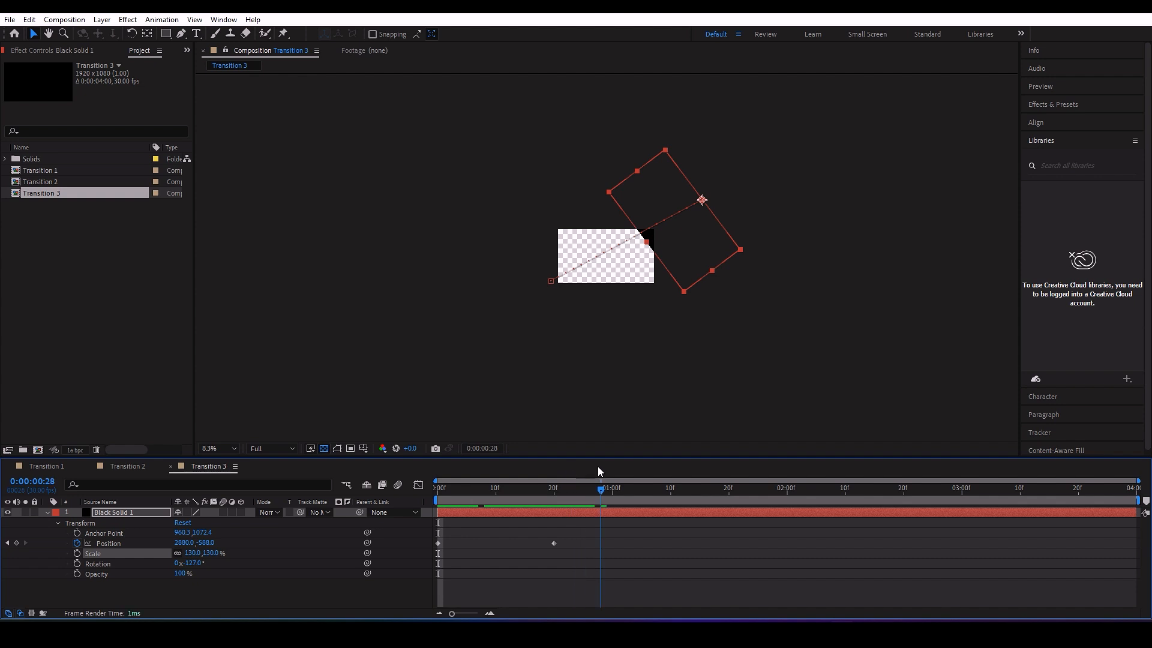
Nudge the black solid's end position at 0:00:00:20 farther right until it clears the frame, and preview the slide.
left_click(7, 543)
left_click(702, 198)
key("Right")
key("Right")
key("Right")
key("Right")
key("Right")
key("Right")
key("Right")
key("Right")
key("Right")
key("Right")
key("Right")
key("Right")
key("Right")
key("Right")
key("Right")
key("Right")
key("Right")
key("Right")
key("Right")
key("Right")
key("Right")
left_click(521, 498)
key("space")
key("space")
left_click_drag(444, 507, 483, 502)
left_click(103, 536)
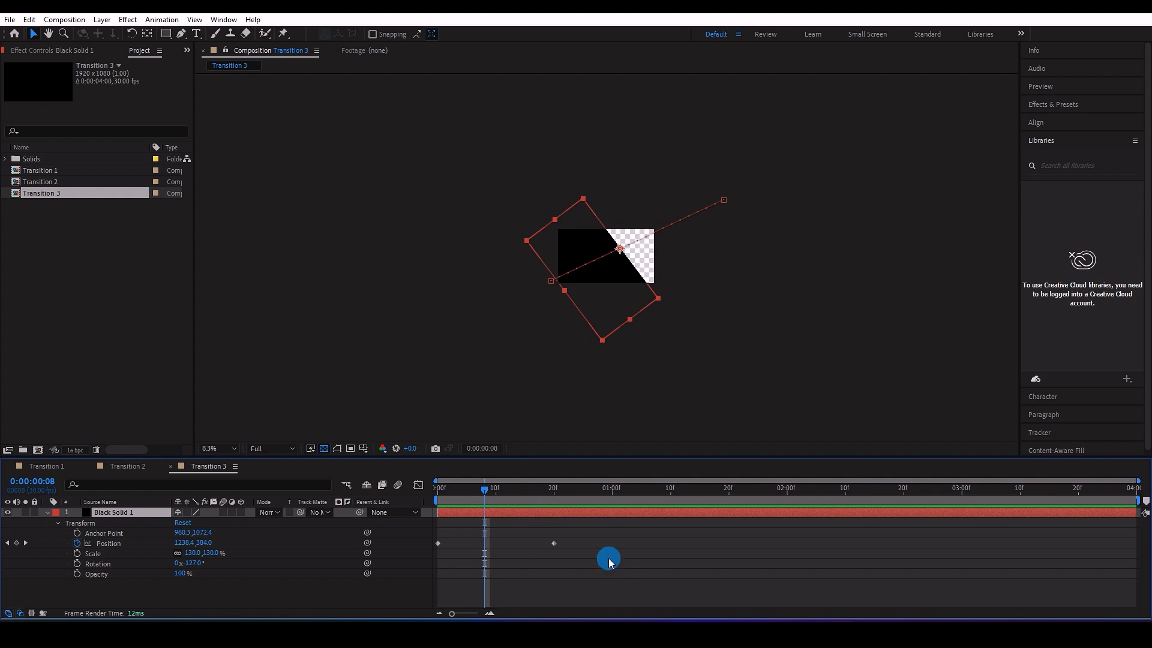
Apply Easy Ease to both position keyframes and extend the last keyframe's speed-graph influence toward the start for a fast, slowing slide.
left_click_drag(609, 562, 442, 537)
right_click(439, 543)
left_click(629, 463)
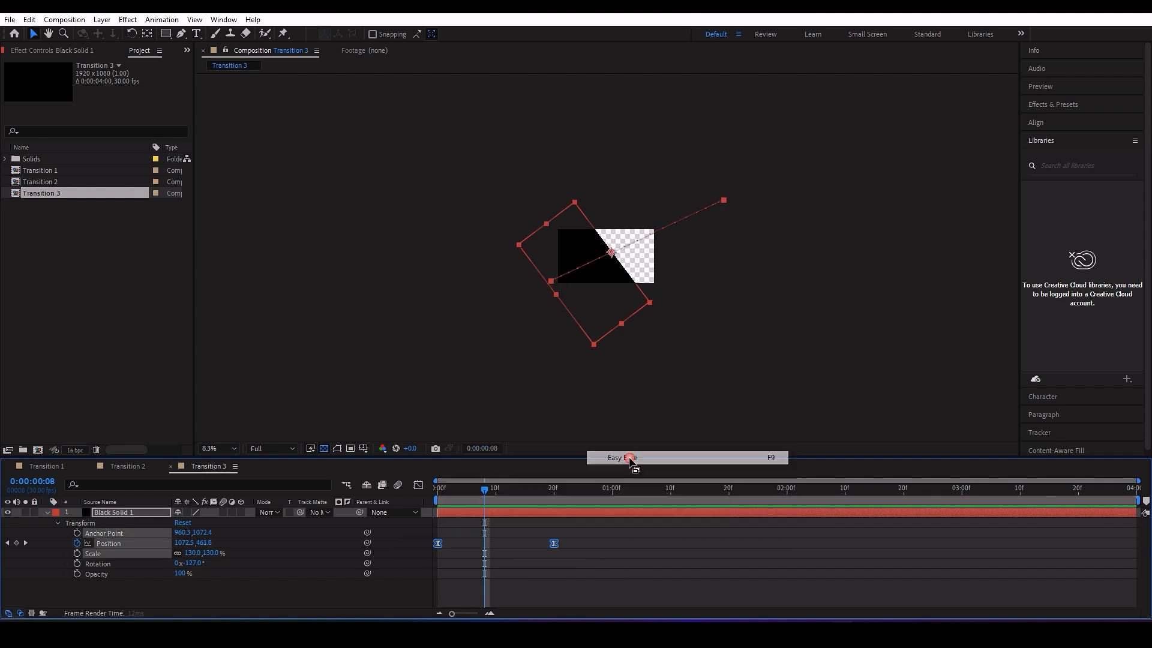
left_click(419, 485)
left_click(666, 602)
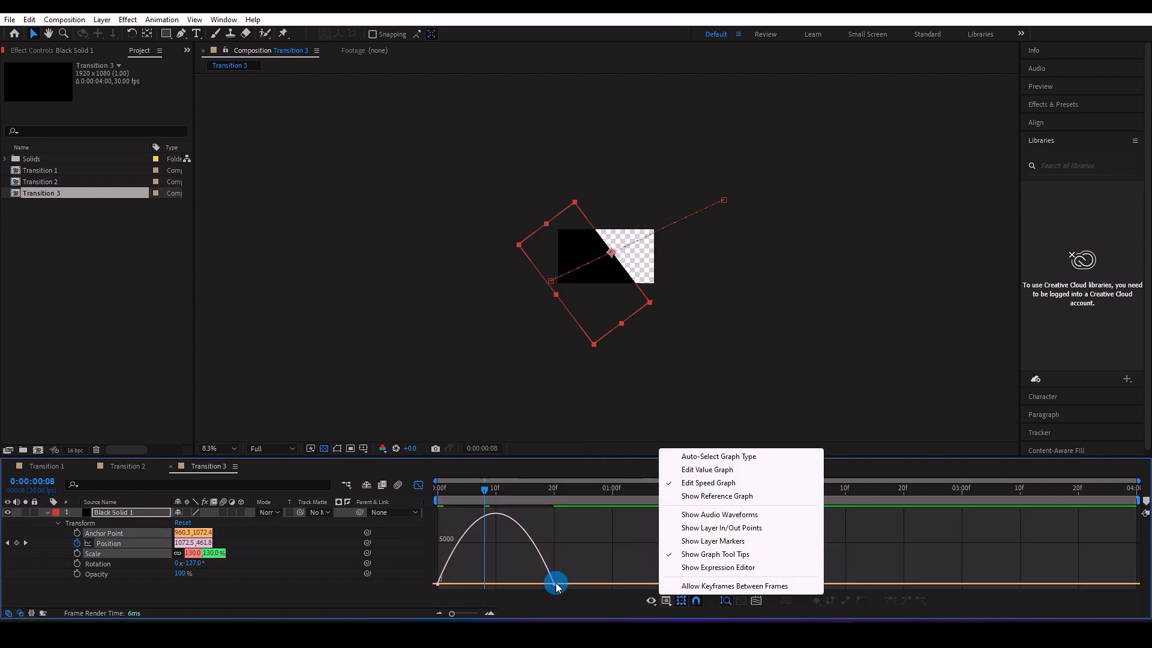
left_click(556, 584)
left_click_drag(517, 584, 476, 591)
left_click(418, 485)
Duplicate the black solid and recolour the copy white in its solid settings.
mouse_move(484, 491)
left_mouse_down()
mouse_move(447, 494)
mouse_move(477, 499)
mouse_move(467, 512)
mouse_move(484, 510)
mouse_move(444, 496)
mouse_move(480, 497)
left_mouse_up()
left_click(469, 499)
left_click(29, 19)
left_click(60, 171)
left_click(467, 496)
left_click(102, 20)
left_click(144, 46)
left_click(569, 376)
left_click_drag(150, 360, 1, 192)
left_click(362, 317)
left_click(629, 441)
left_click_drag(472, 490, 474, 518)
Duplicate the white solid and recolour the copy lime green in its solid settings.
key("ctrl+d")
left_click(102, 19)
left_click(144, 48)
left_click(569, 376)
left_click(266, 451)
left_click_drag(269, 454, 269, 442)
left_click(248, 317)
left_click(361, 318)
left_click(603, 436)
Stagger the layers so the white solid starts at about frame 2 and the lime green one at about frame 4.
left_click_drag(518, 497, 441, 498)
left_click_drag(516, 489, 527, 511)
left_click(510, 531)
left_click_drag(466, 489, 438, 492)
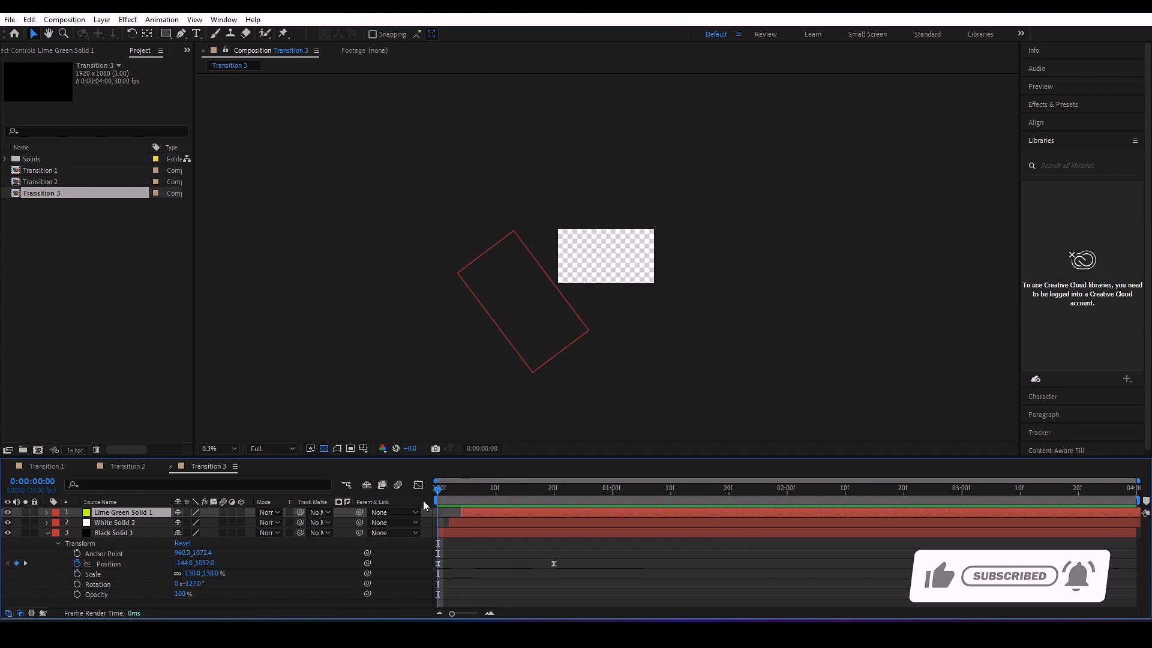
Show the position keyframes of all three solids and shift all of them together about one frame later.
left_click(48, 532)
left_click(116, 534, "shift")
key("u")
left_click_drag(596, 521, 468, 593)
left_click_drag(554, 568, 574, 569)
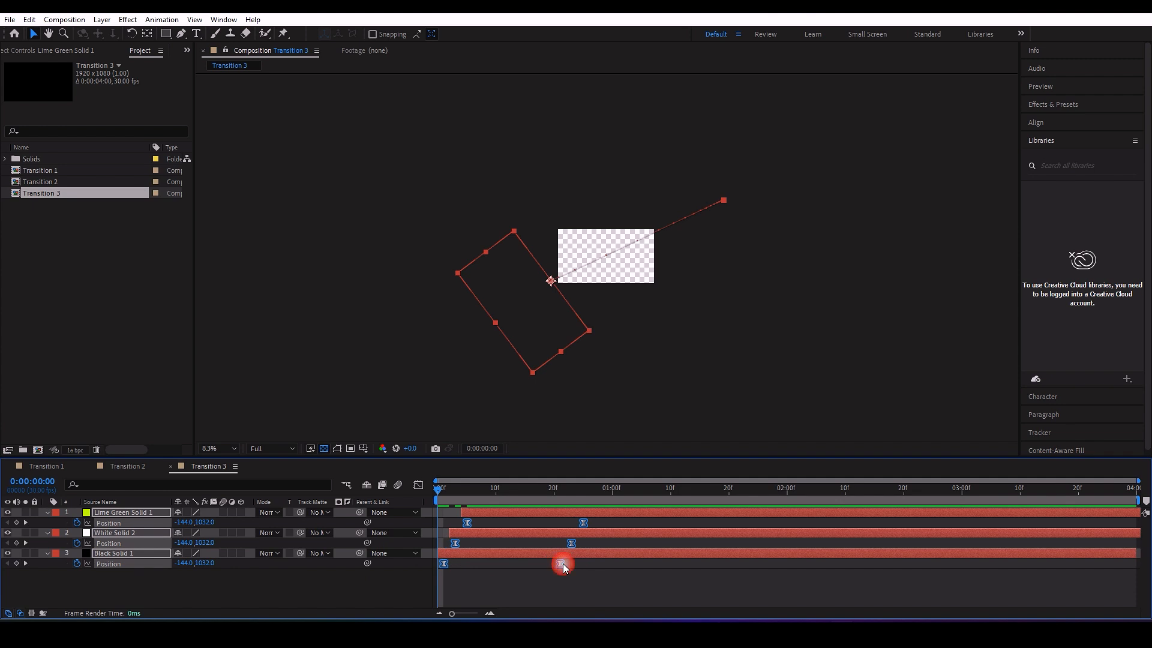
Move the three solids' final position keyframes about eight frames later to slow the slide, and preview the transition.
left_click_drag(550, 586, 603, 517)
left_click_drag(560, 564, 607, 564)
left_click_drag(640, 488, 534, 500)
left_click(354, 528)
key("space")
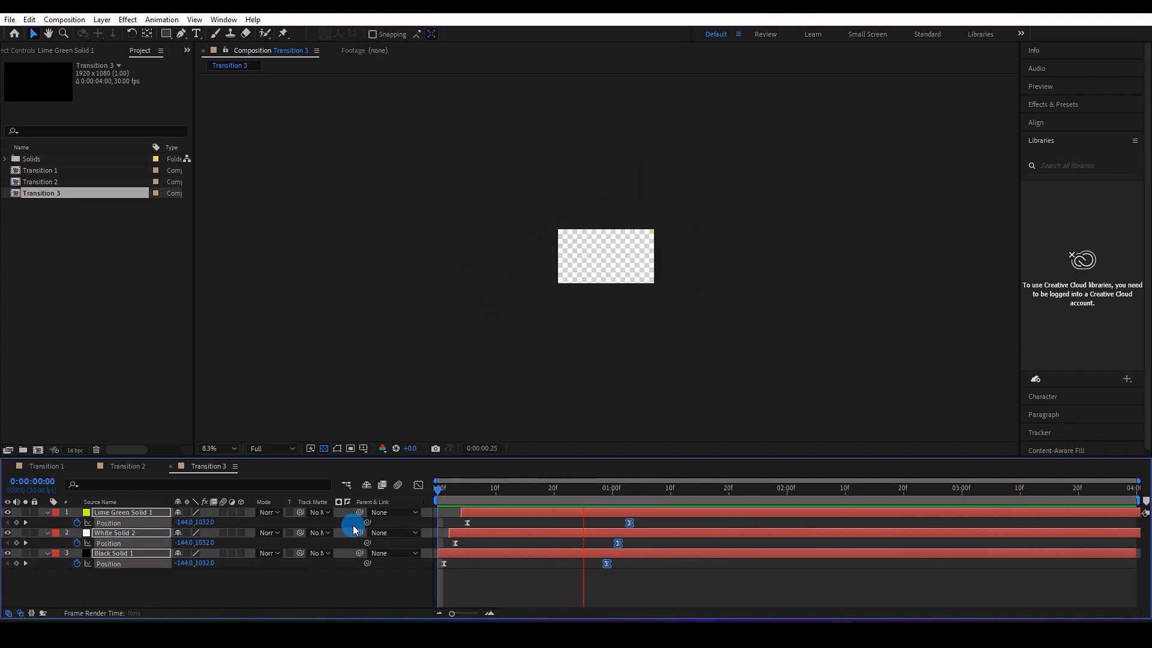
Create a project folder named Images.
right_click(36, 236)
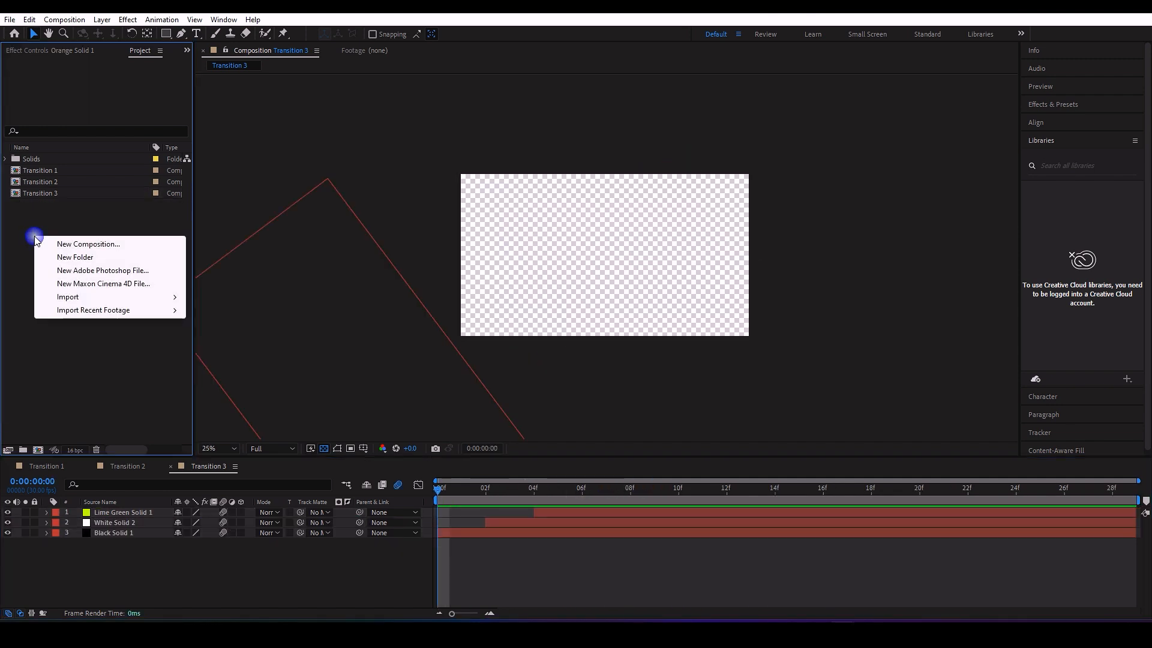
left_click(78, 258)
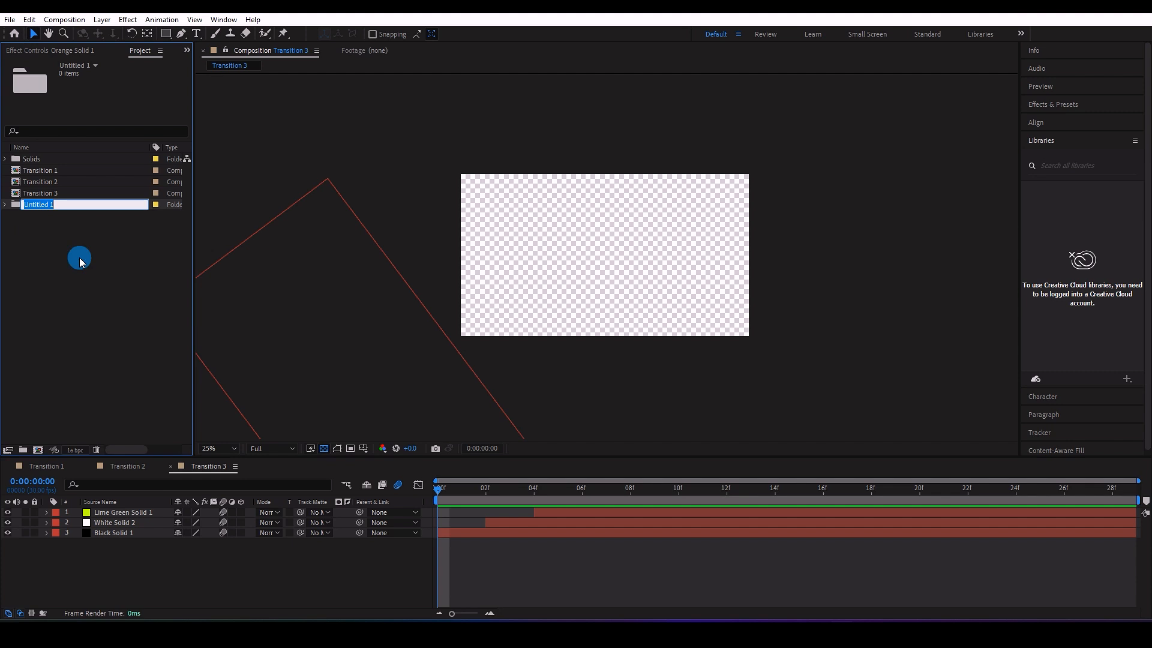
left_click(44, 247)
left_click(33, 159)
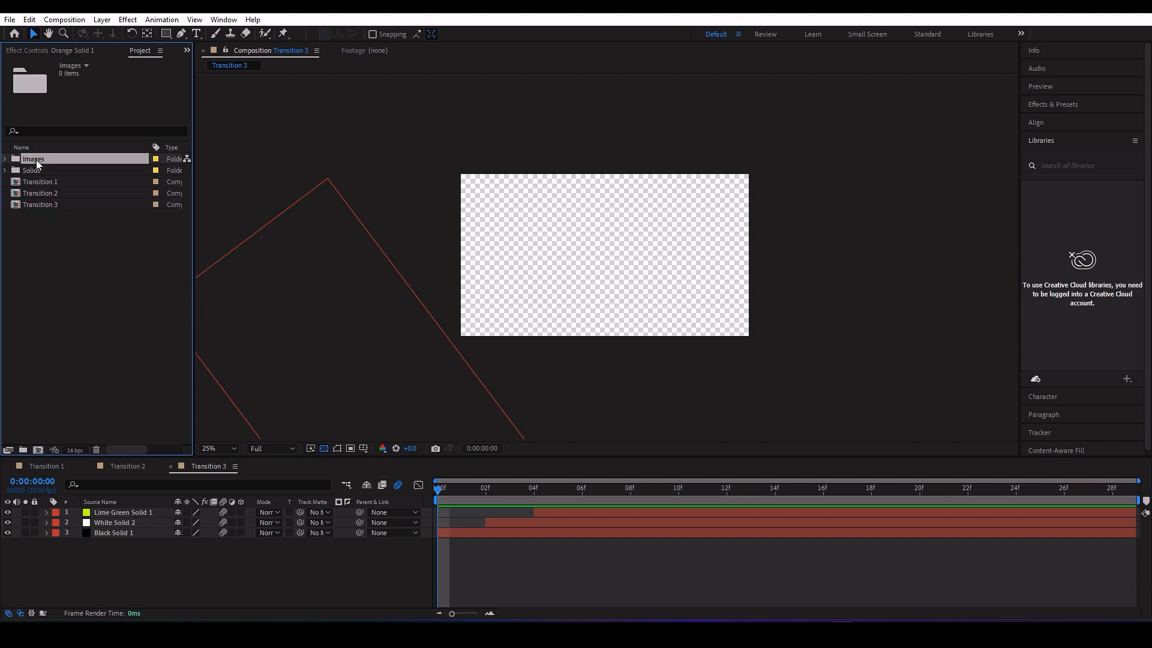
Import the gentle-slopes, late-autumn and rocky-mountains photos into the Images folder and check each one.
left_click(10, 20)
left_click(52, 179)
left_click(223, 177)
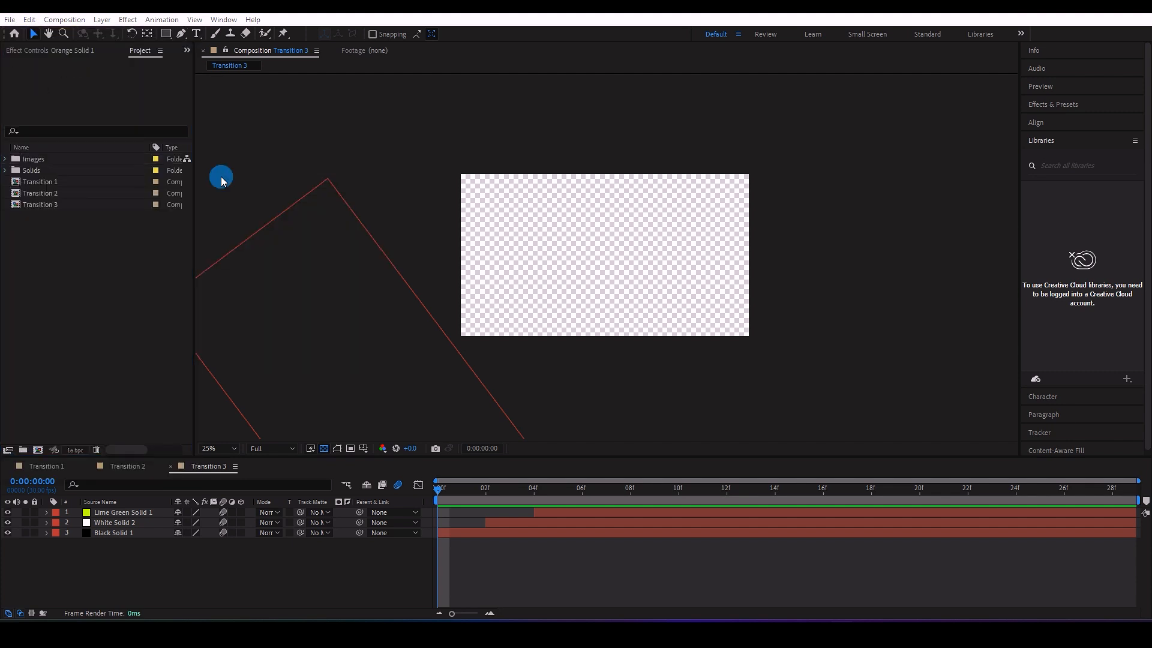
left_click(368, 141, "ctrl")
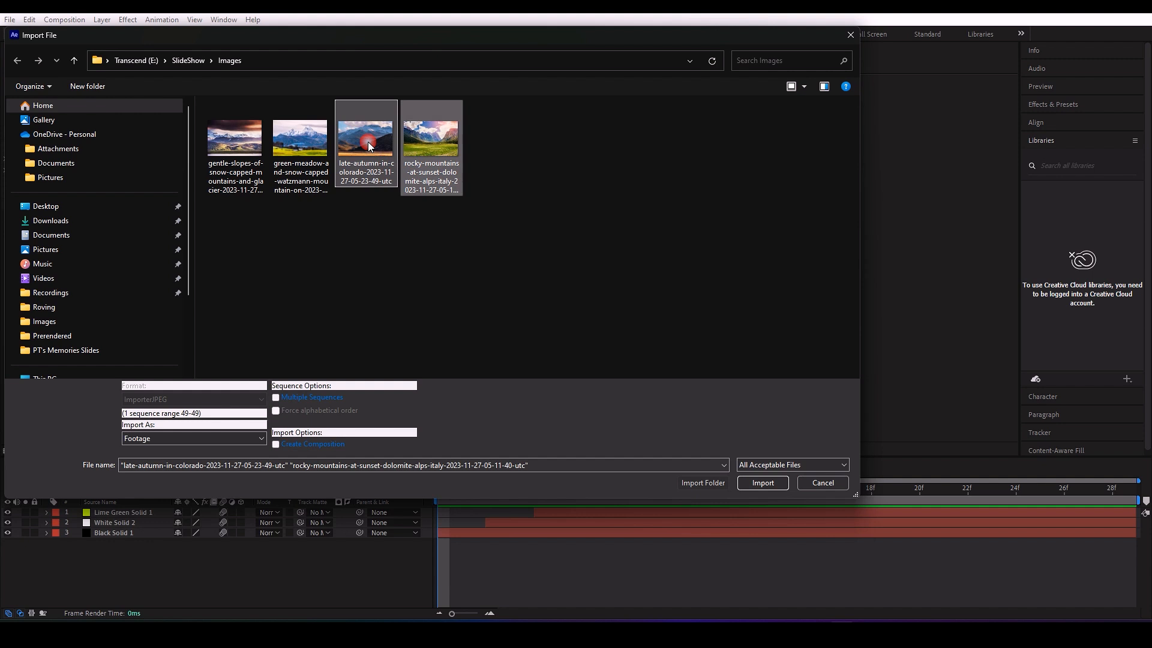
left_click(242, 143, "ctrl")
left_click(763, 483)
left_click(78, 327)
left_click(51, 170)
left_click(51, 182)
left_click(50, 193)
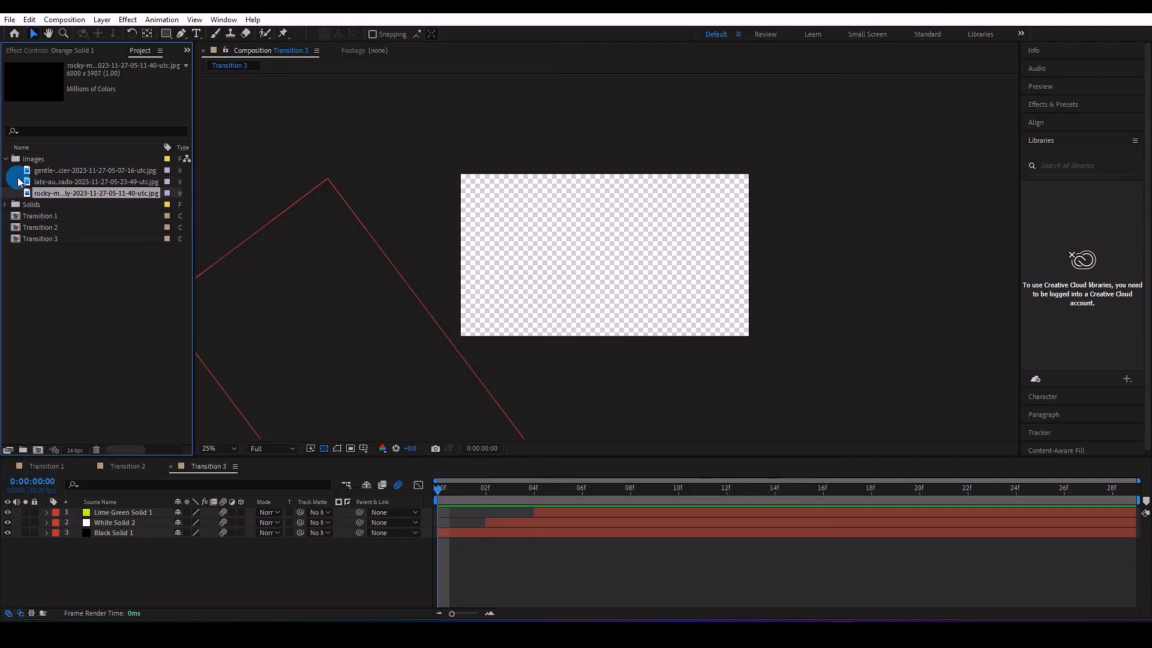
left_click(6, 160)
Create a 1920 x 1080 px, 30 fps composition named Placeholder 1 with a duration of 0:00:10:00.
left_click(63, 20)
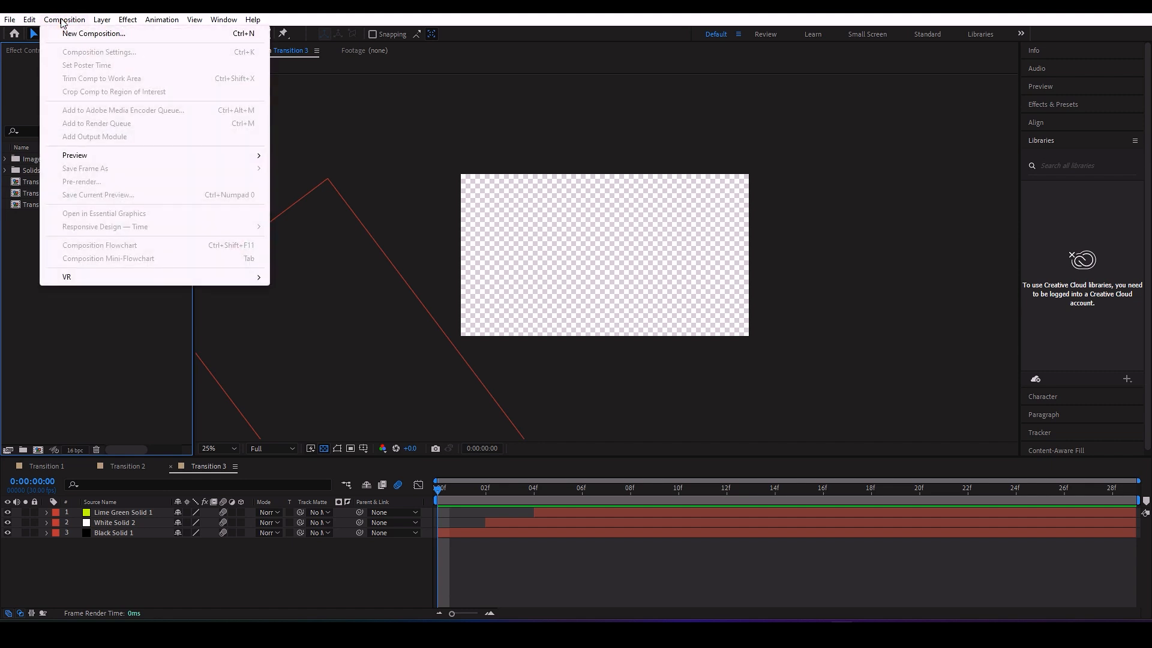
left_click(75, 35)
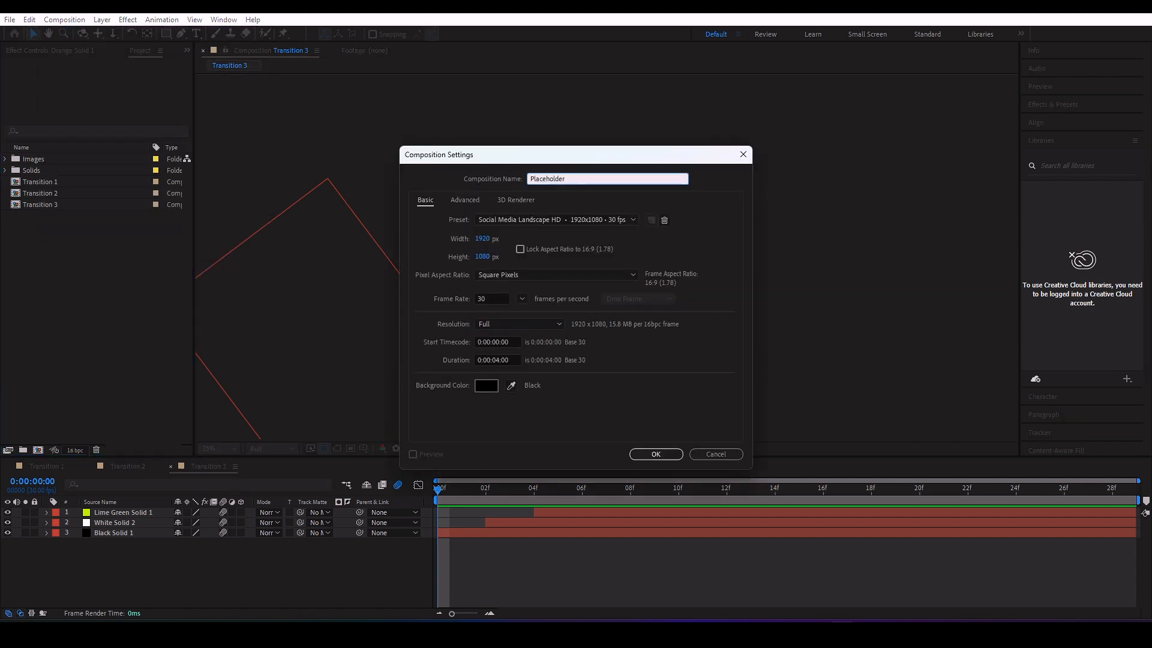
left_click_drag(514, 361, 431, 362)
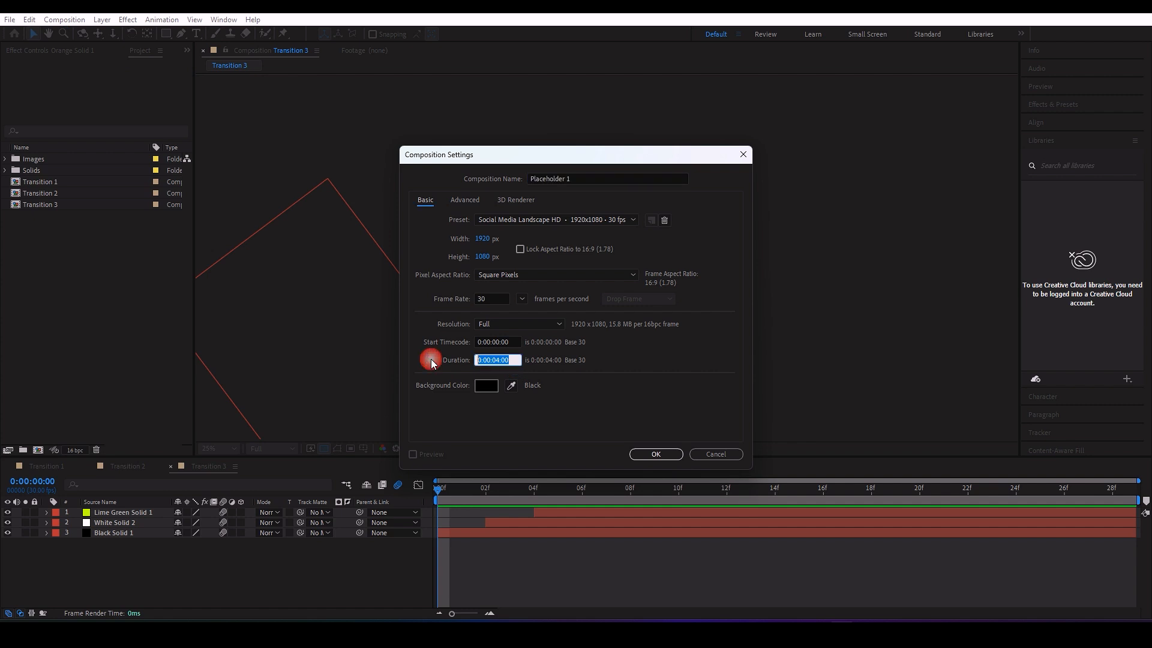
type("100")
left_click(655, 454)
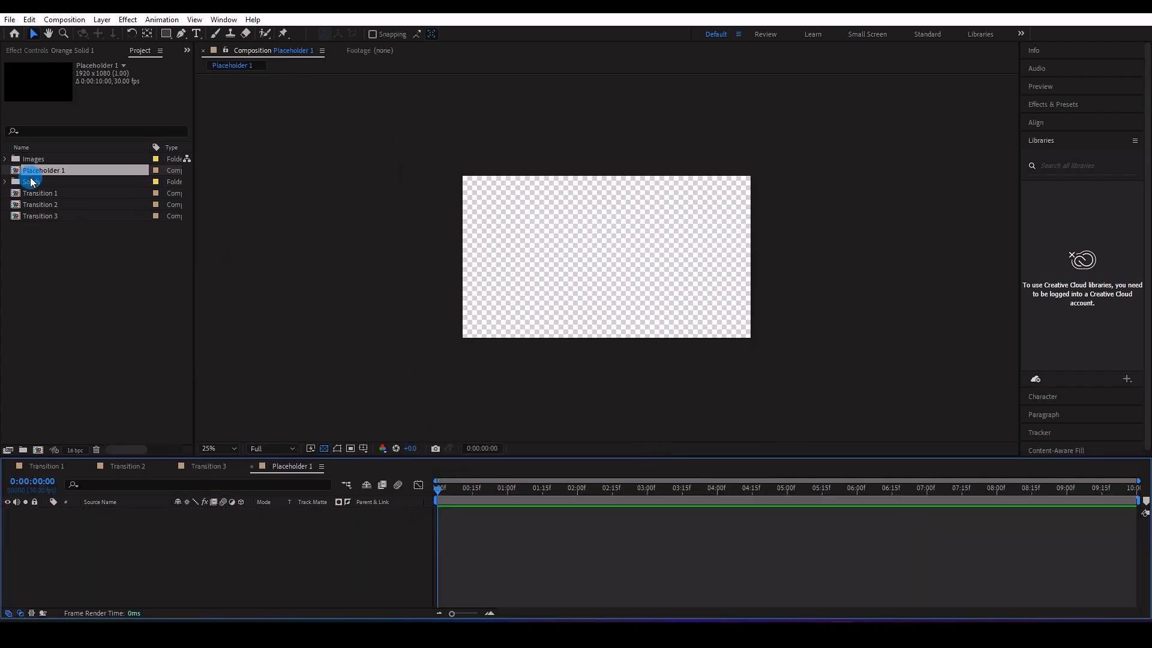
Add the gentle-slopes photo to Placeholder 1 and fit it to the composition's width.
left_click(6, 159)
left_click(53, 171)
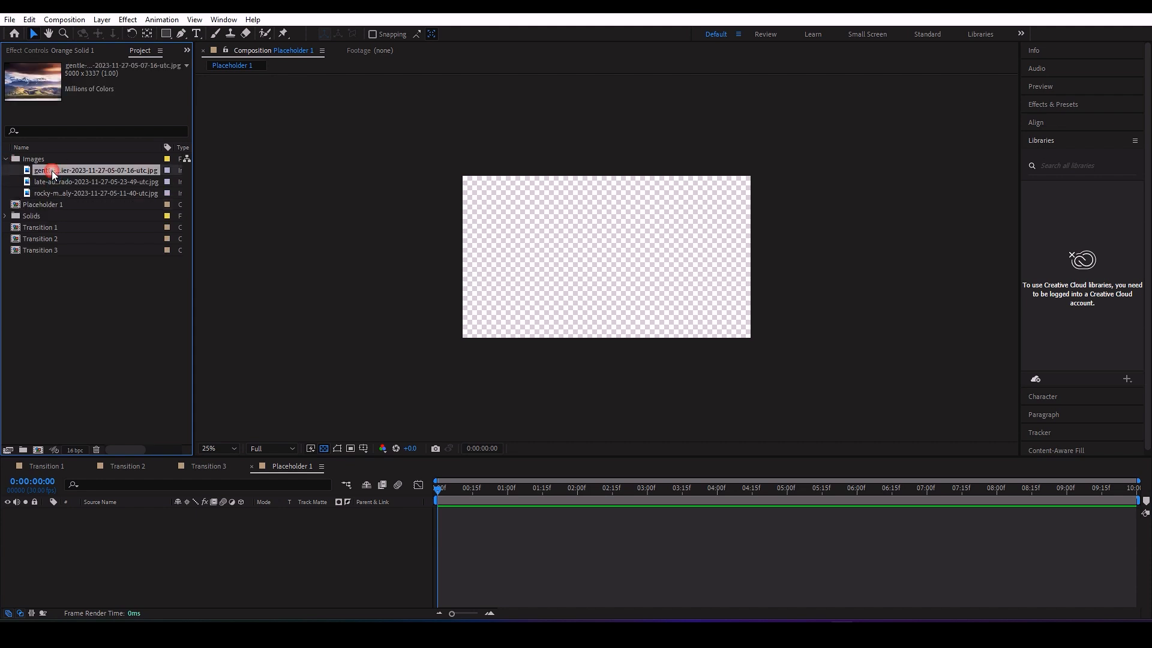
left_click_drag(101, 580, 101, 580)
left_click(102, 19)
mouse_move(262, 168)
left_click(355, 337)
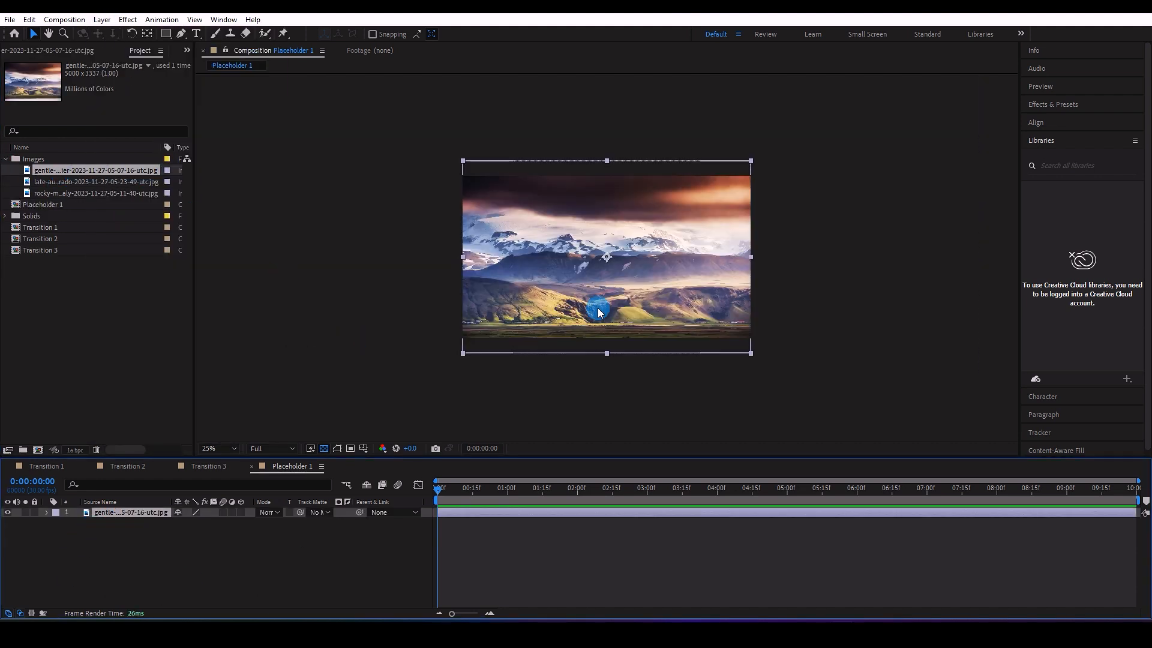
Keyframe the photo's anchor point, position and scale at 0:00:00:00.
left_click_drag(452, 493, 423, 485)
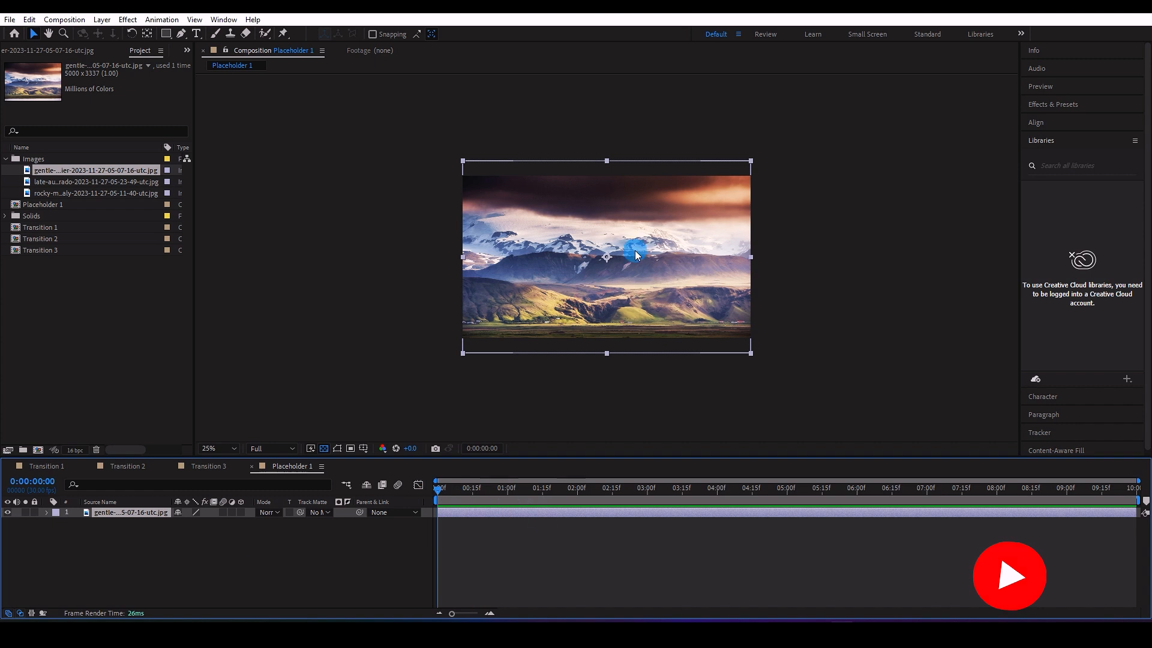
left_click(50, 515)
left_click(77, 533)
left_click(77, 543)
left_click(77, 552)
At 0:00:09:29, set the photo's anchor point to 2500, 2100.5, position to 1572, 437 and scale to 66.4%, and preview the zoom.
left_click(975, 491)
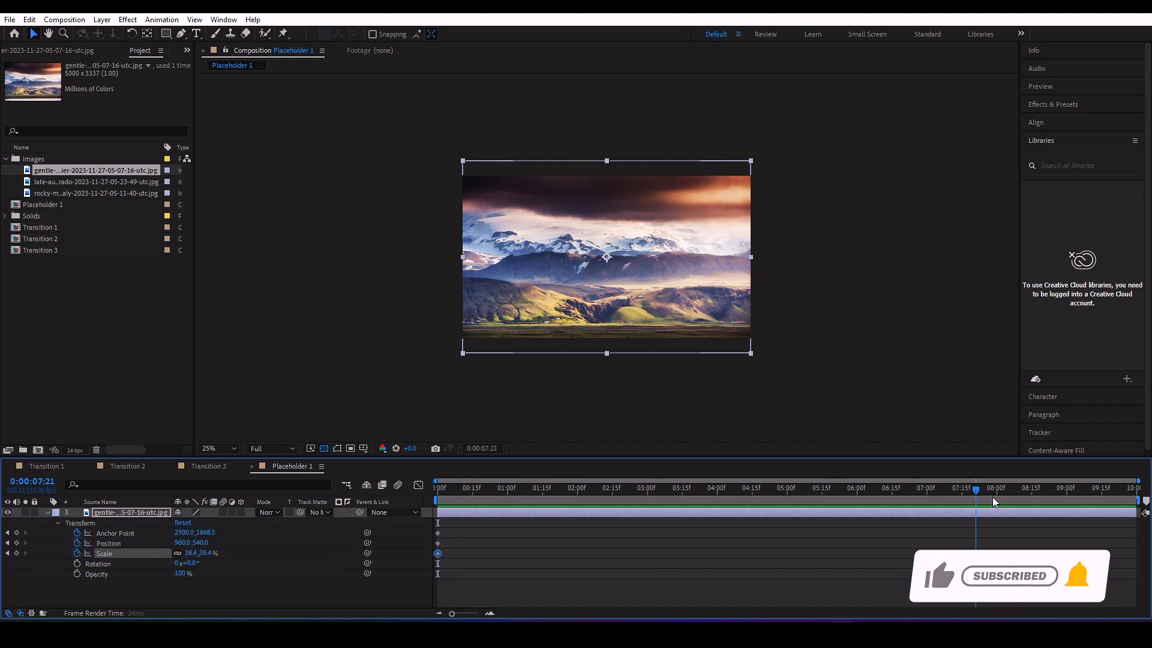
left_click(16, 542)
left_click(16, 532)
left_click(249, 599)
left_click_drag(204, 556, 543, 546)
key("space")
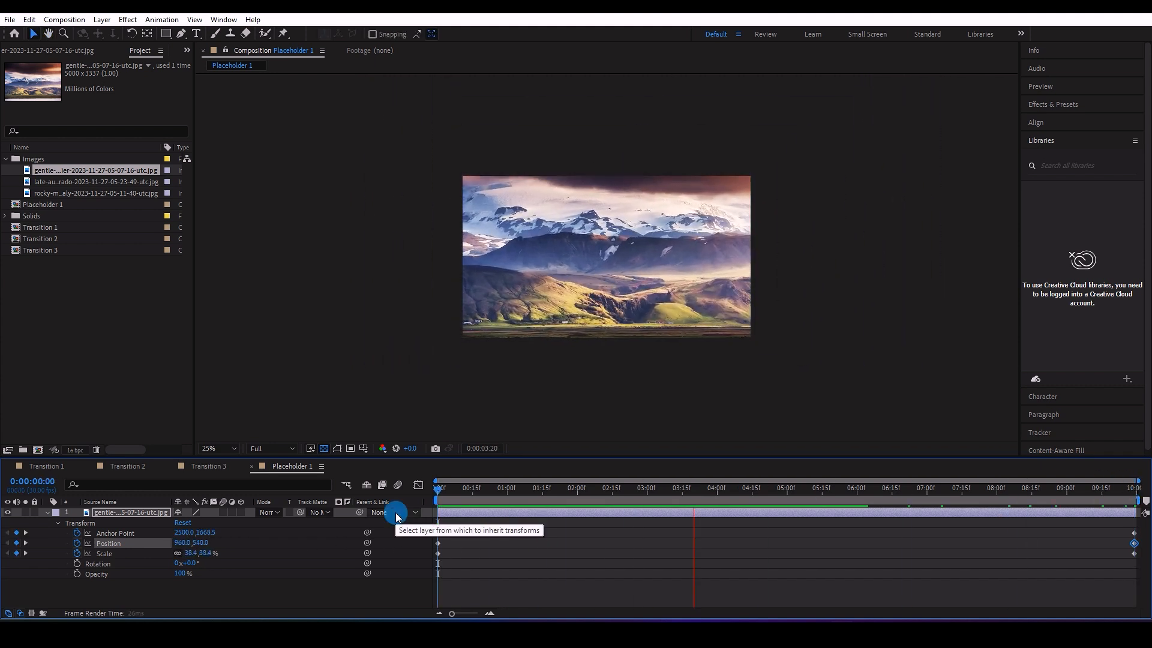
left_click(1135, 488)
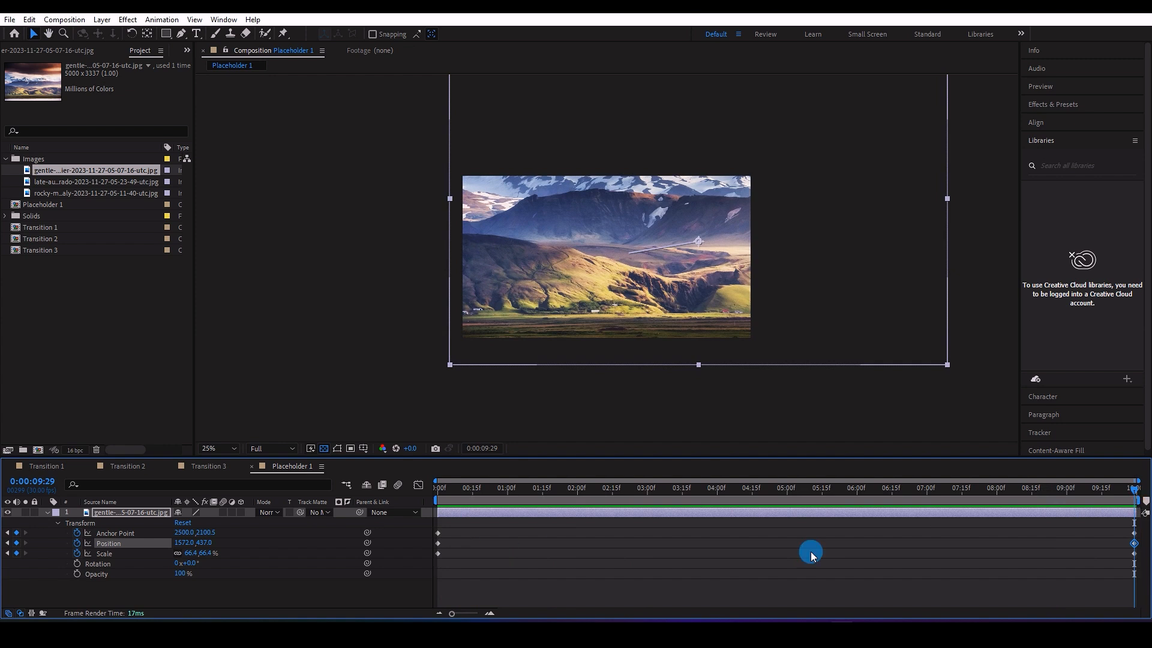
Apply easing to the photo's three end keyframes with the Keyframe Assistant, return to the first frame and collapse the layer.
left_click_drag(1074, 525, 1143, 577)
right_click(1134, 549)
mouse_move(1053, 543)
left_click(856, 480)
key("Home")
left_click(46, 513)
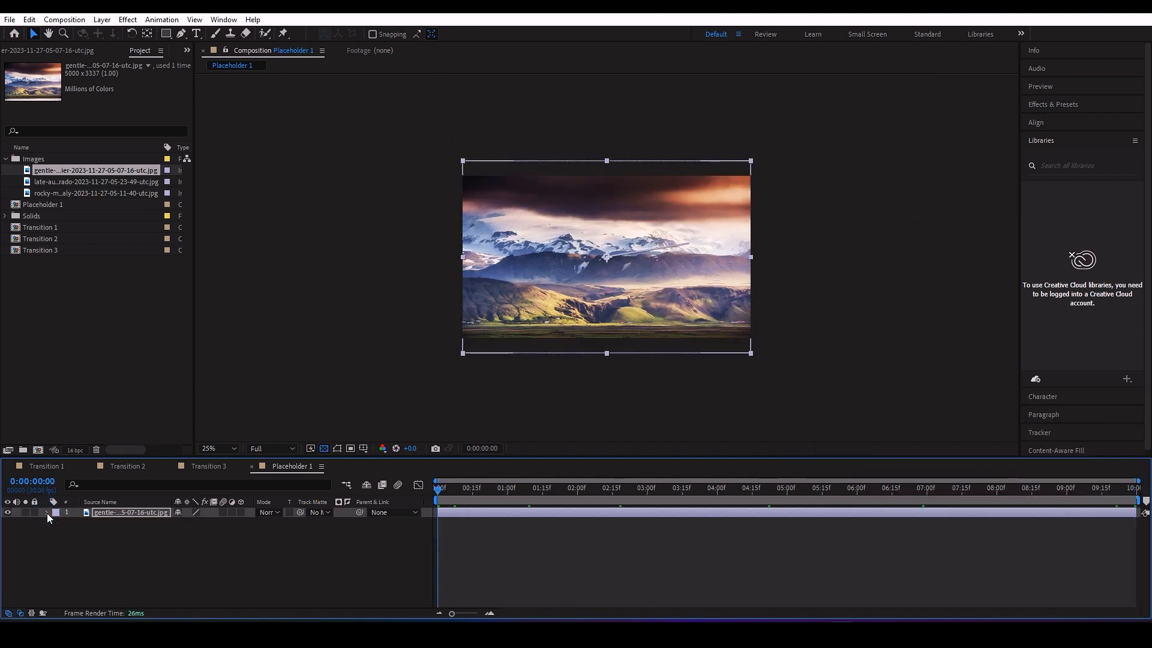
Add a text layer reading MOUNTAIN AREA above the photo in Placeholder 1.
left_click(124, 547)
right_click(125, 548)
mouse_move(244, 396)
left_click(306, 416)
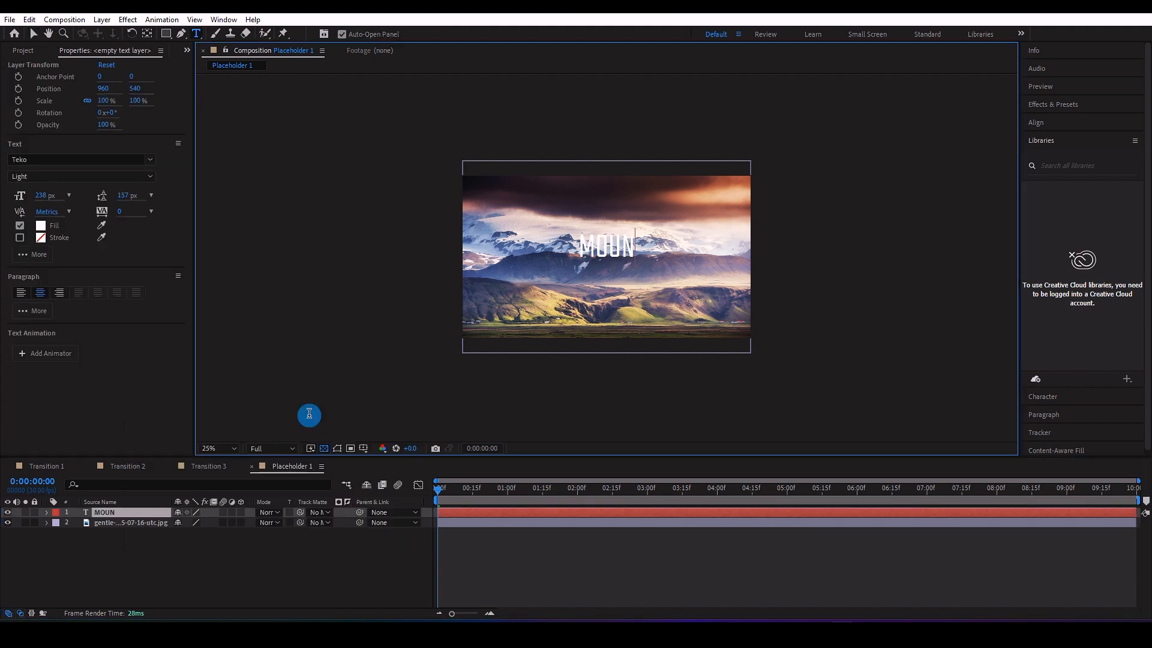
type("MOUNTAIN AREA")
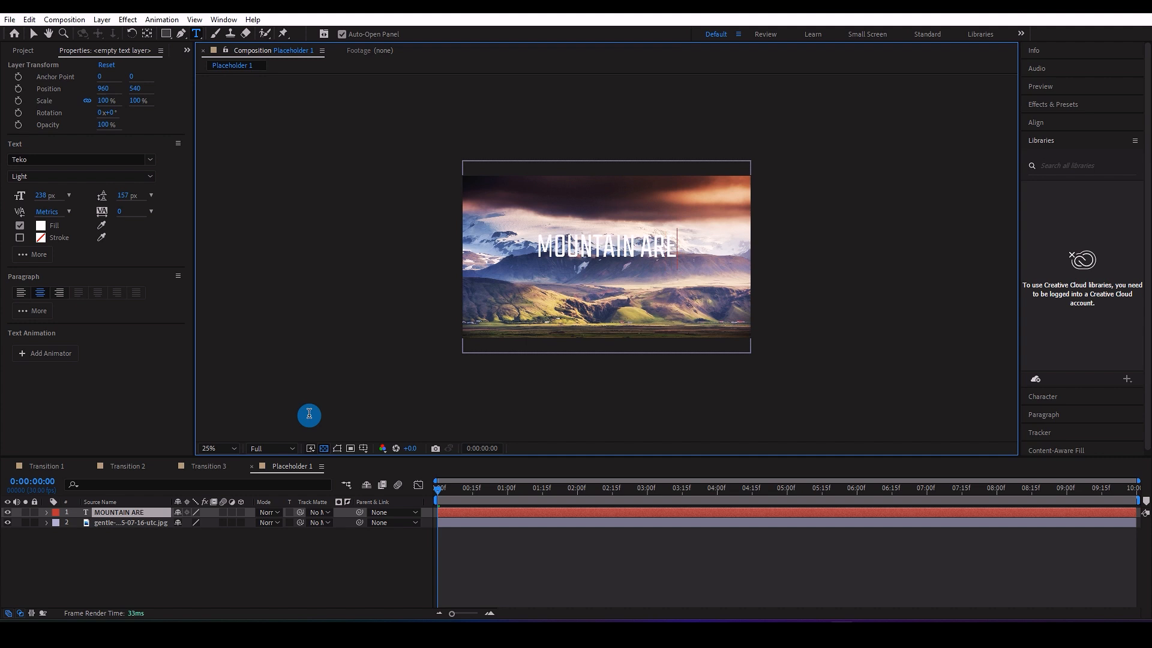
left_click(34, 34)
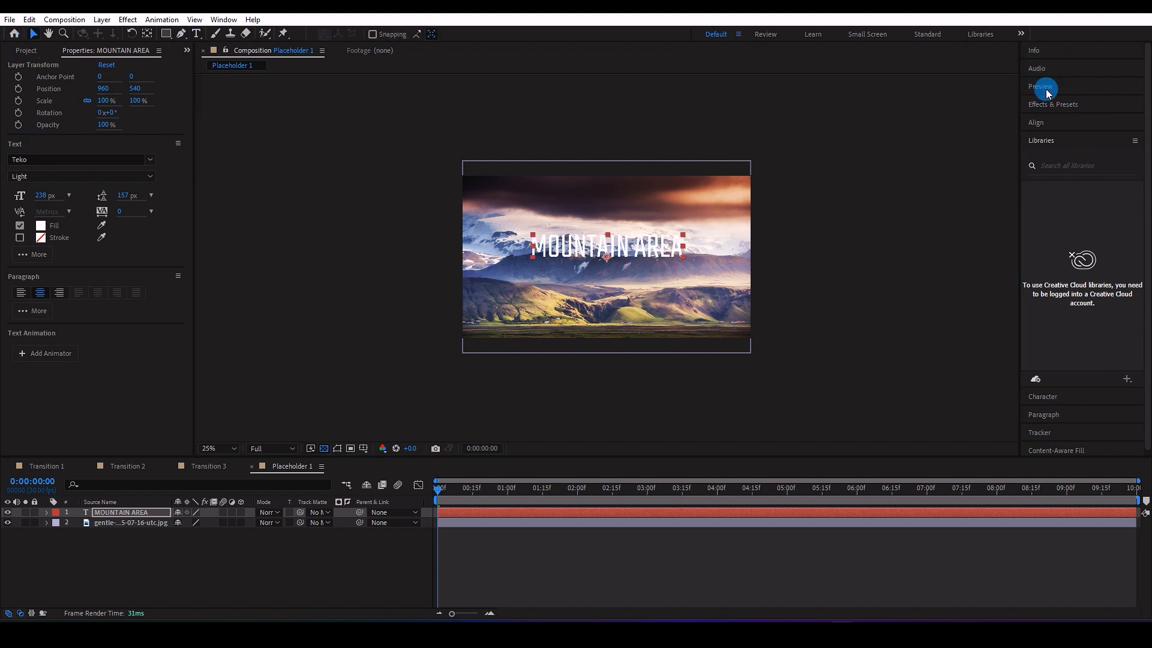
Center the MOUNTAIN AREA text horizontally and vertically in the composition.
left_click(1038, 123)
left_click(1061, 148)
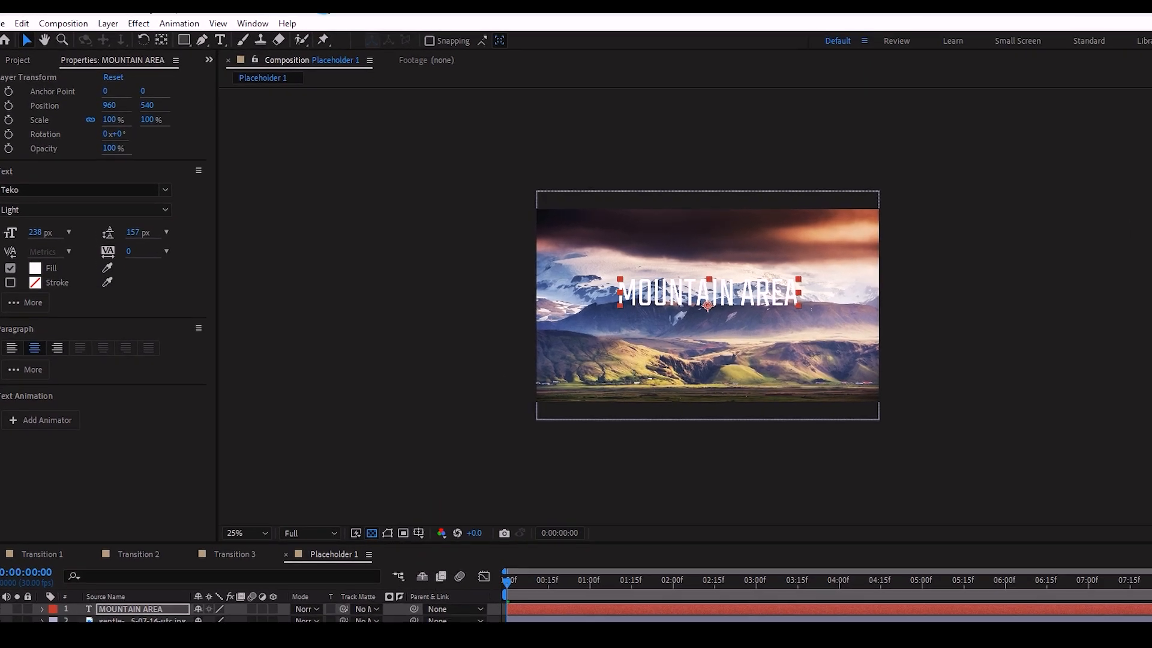
left_click(252, 24)
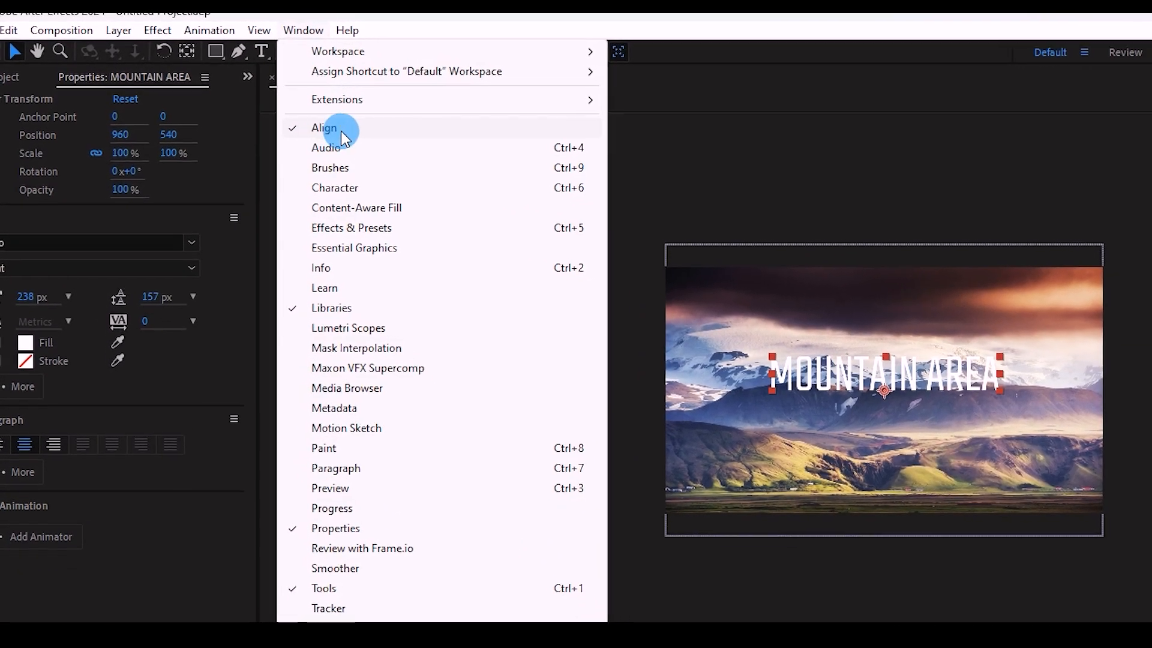
left_click(311, 122)
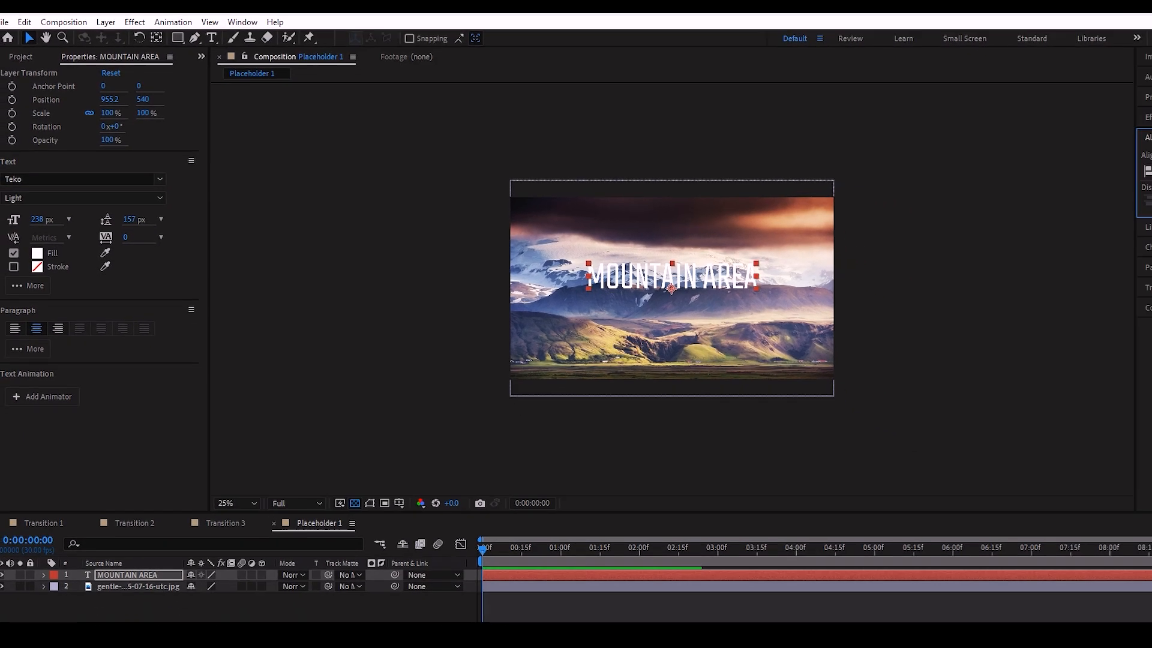
left_click(1115, 153)
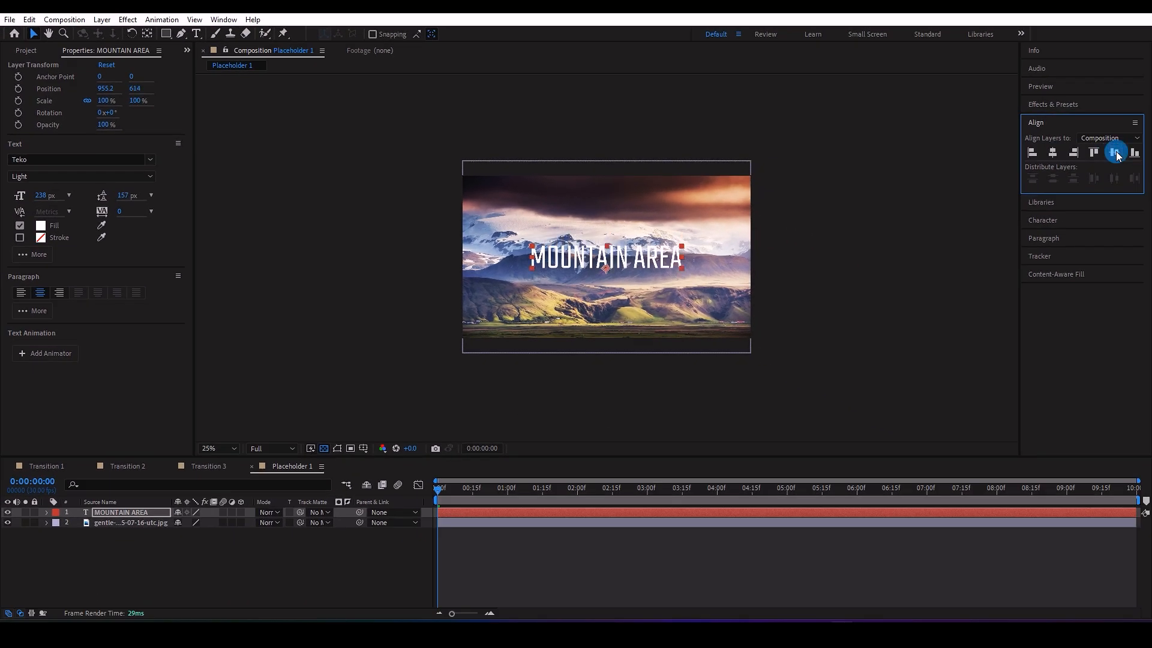
Center the anchor point of the MOUNTAIN AREA text layer within its own text.
key("ctrl+alt+Home")
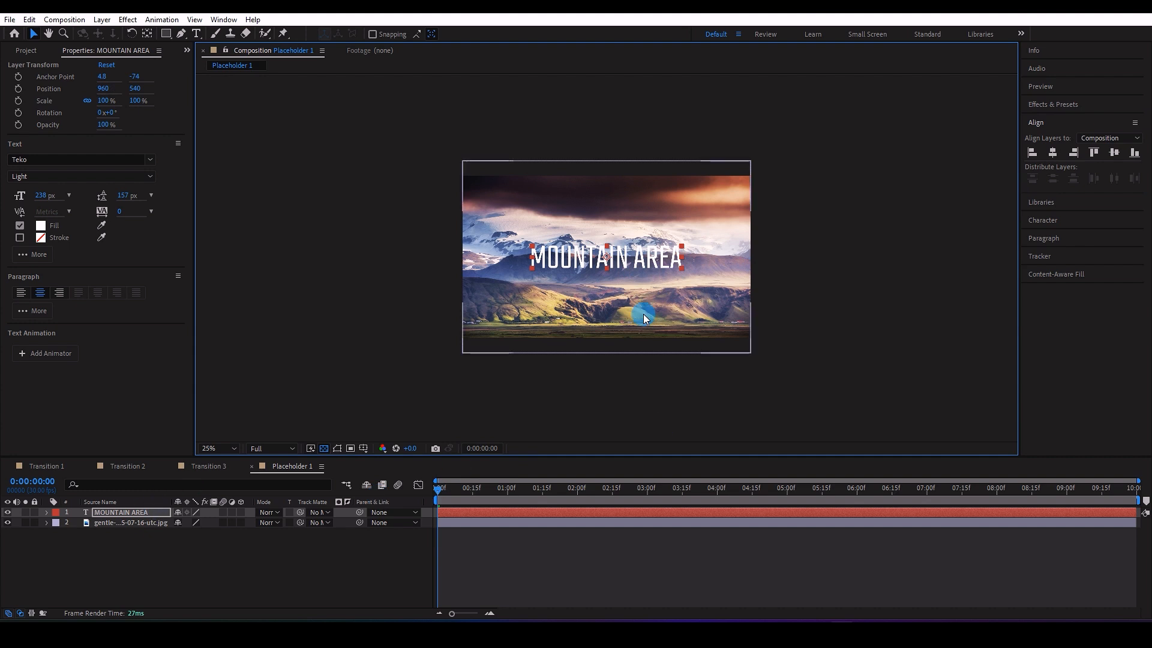
left_click(125, 514)
left_click(1038, 298)
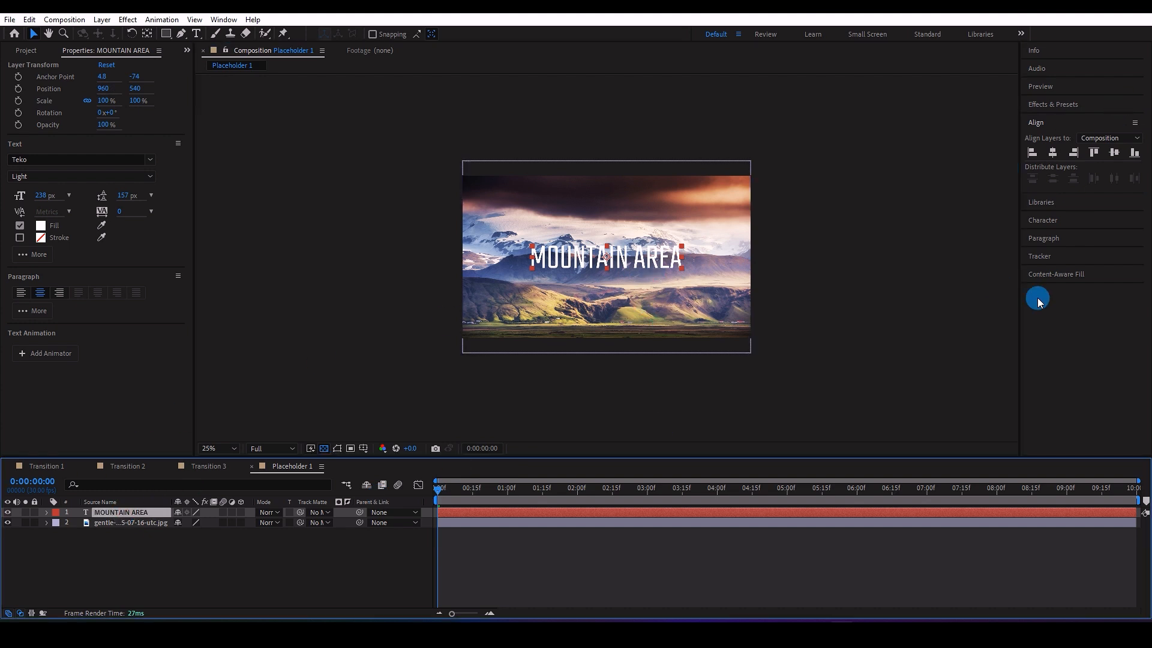
Apply a Drop Shadow effect to the MOUNTAIN AREA text layer, with opacity 65% and distance 16.
left_click(1054, 103)
left_click(1061, 120)
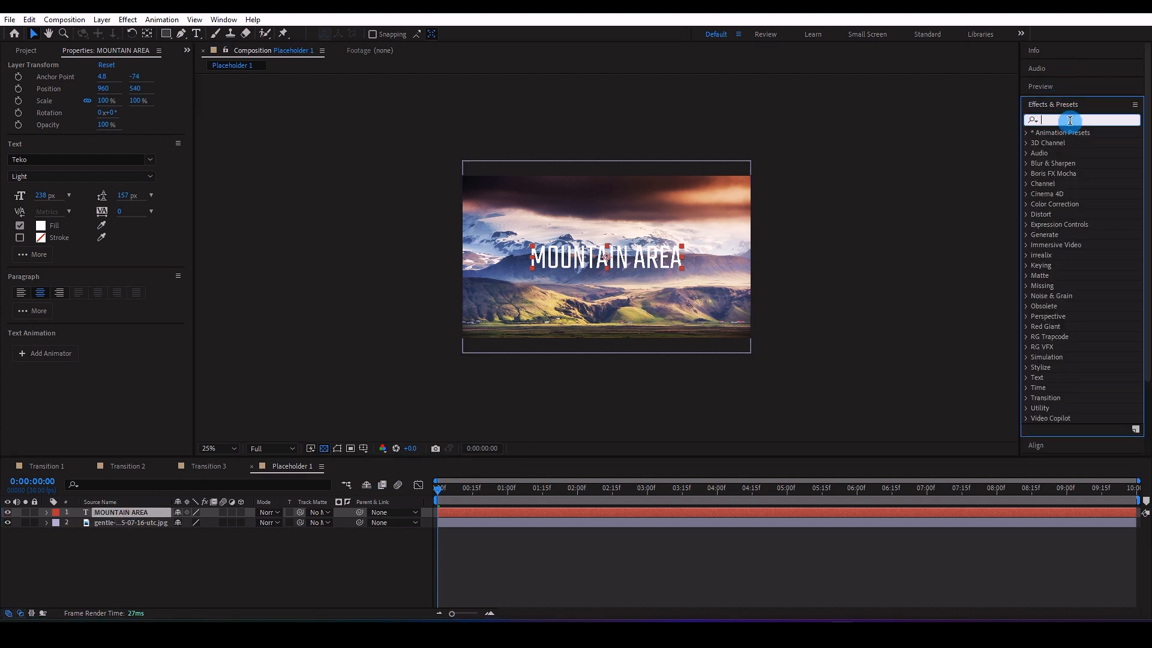
type("drop")
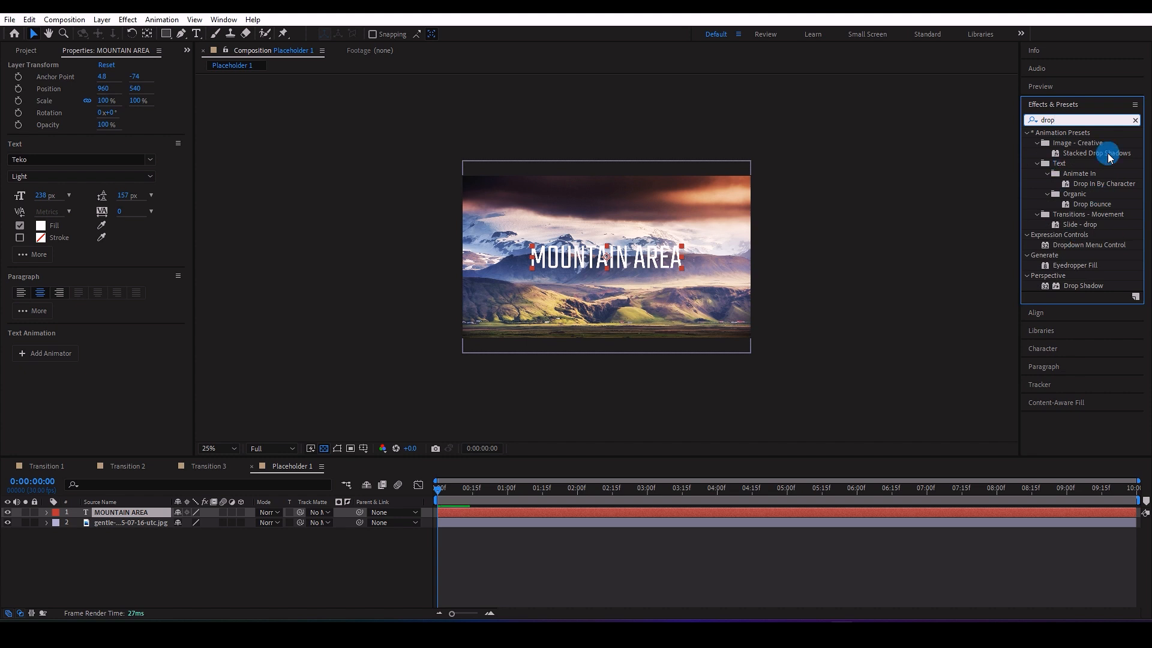
left_click(128, 22)
left_click(123, 517)
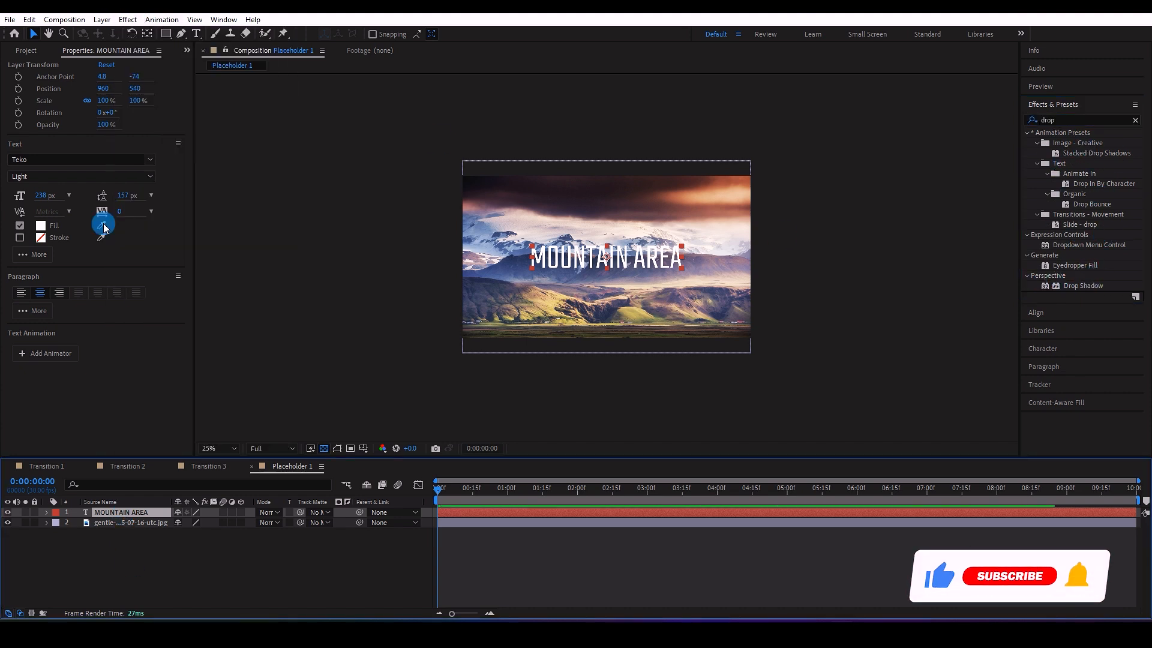
left_click(128, 20)
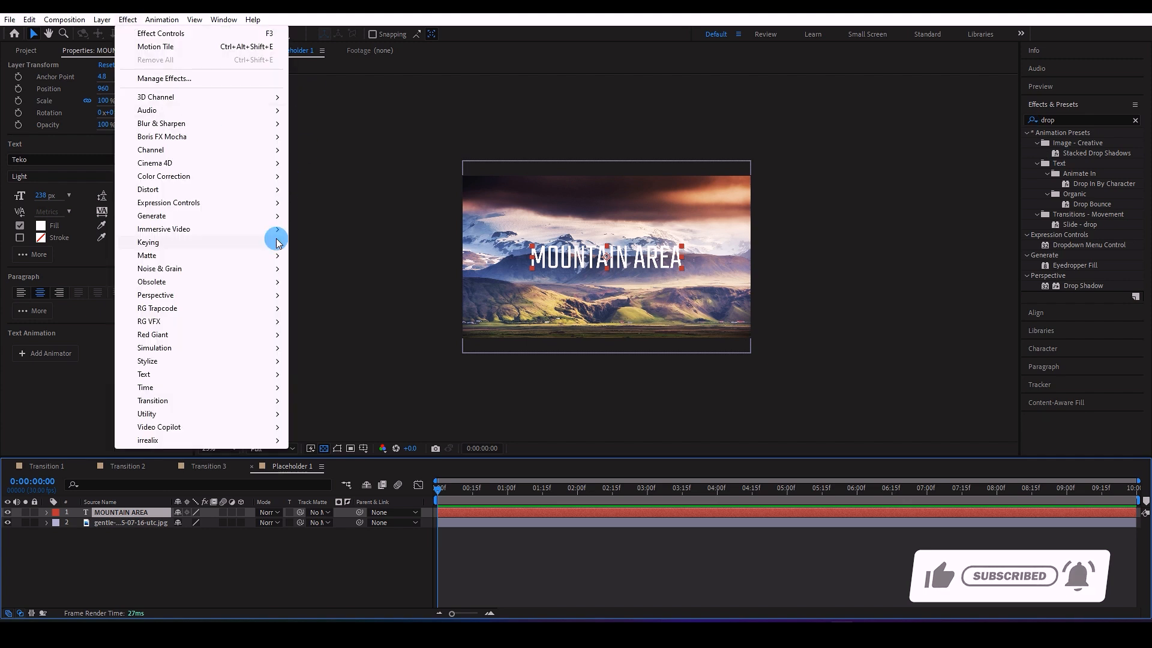
mouse_move(260, 296)
left_click(343, 407)
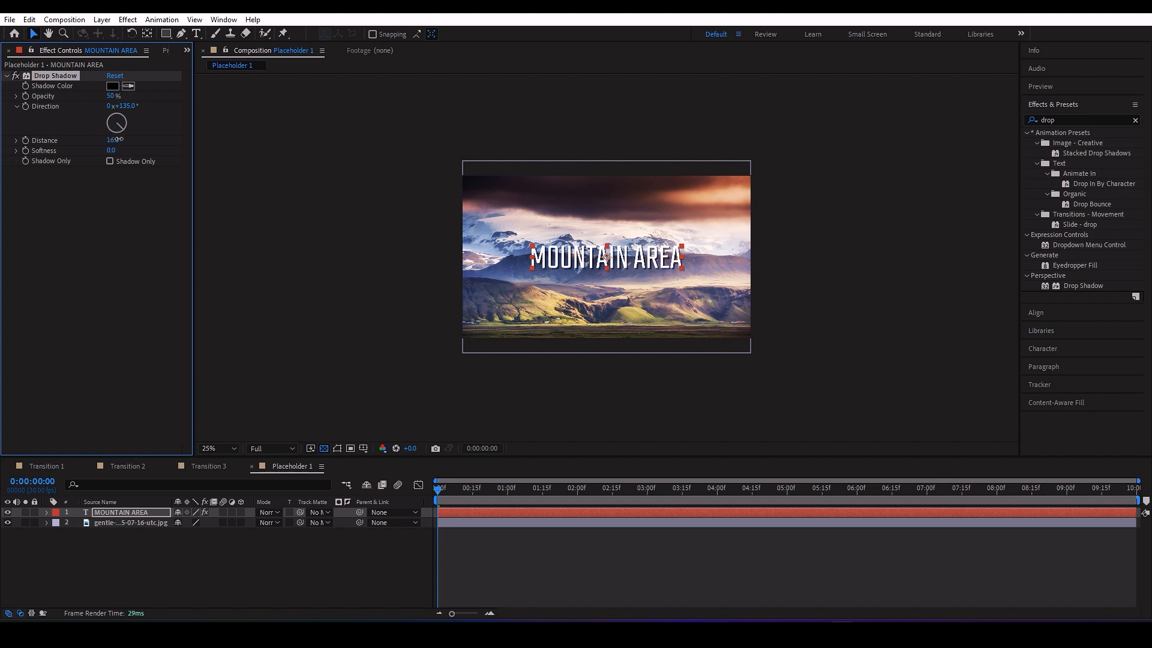
left_click(643, 510)
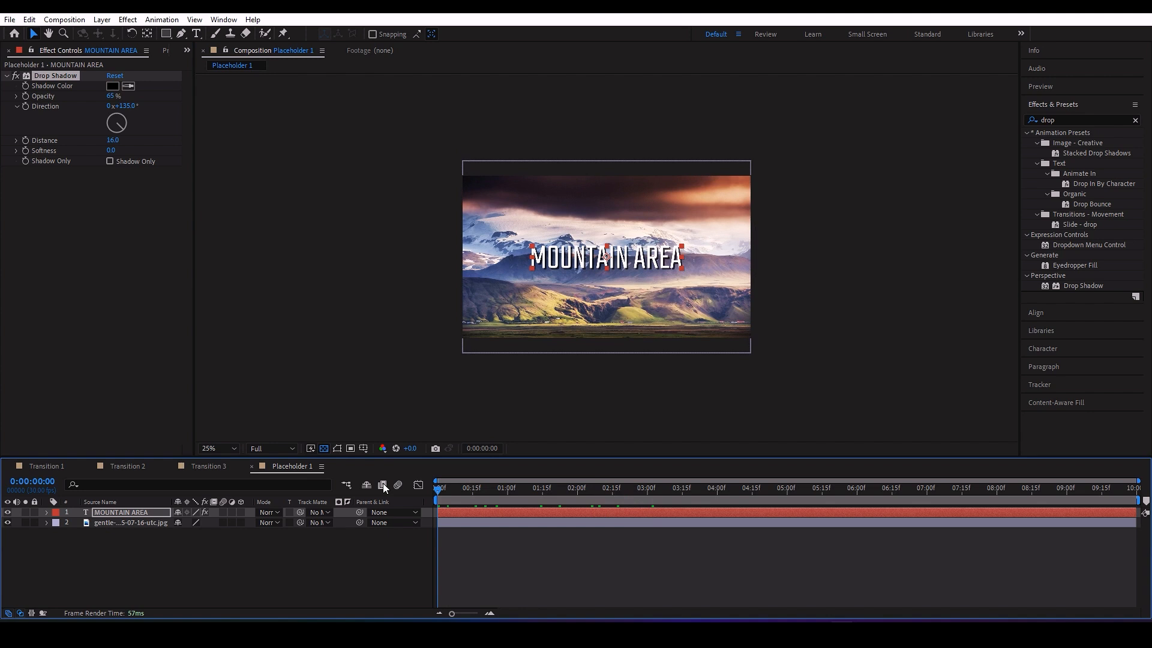
Preview the Placeholder 1 animation with the shadowed title from the first frame.
key("space")
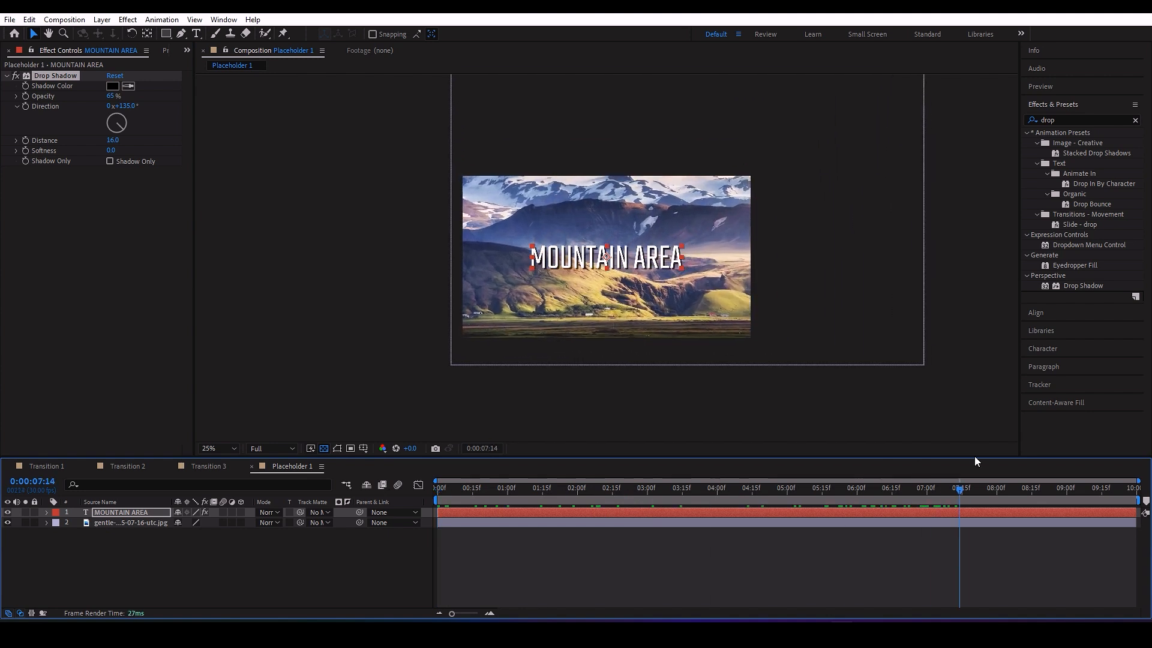
left_click(210, 532)
key("space")
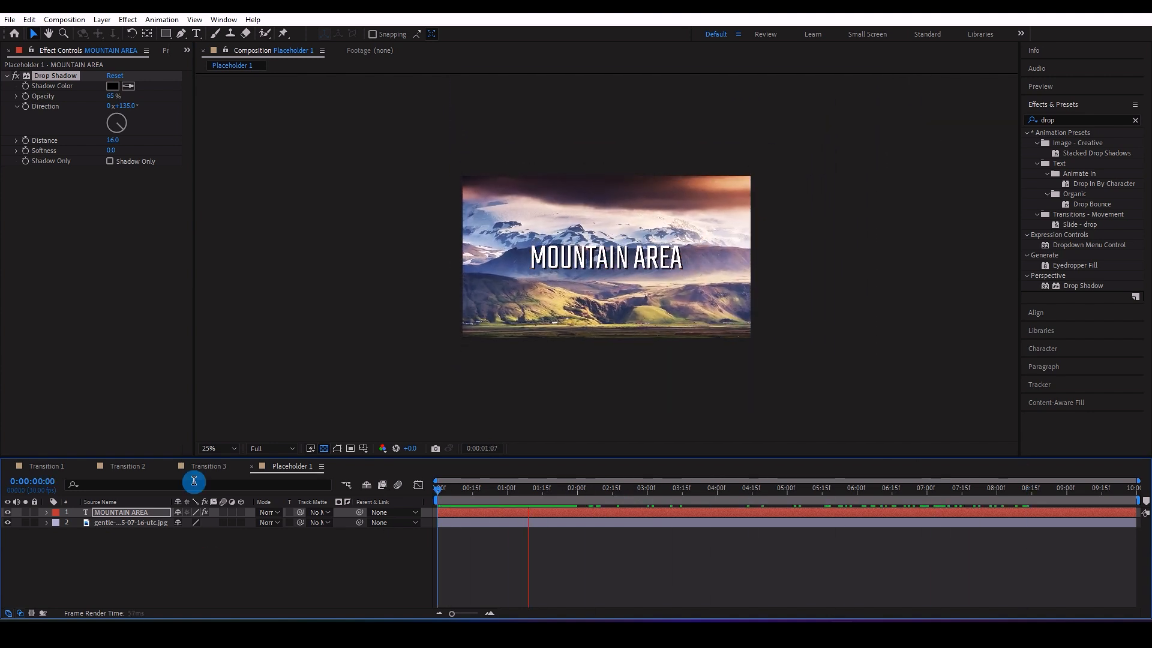
Duplicate the Placeholder 1 composition twice in the project.
left_click(166, 51)
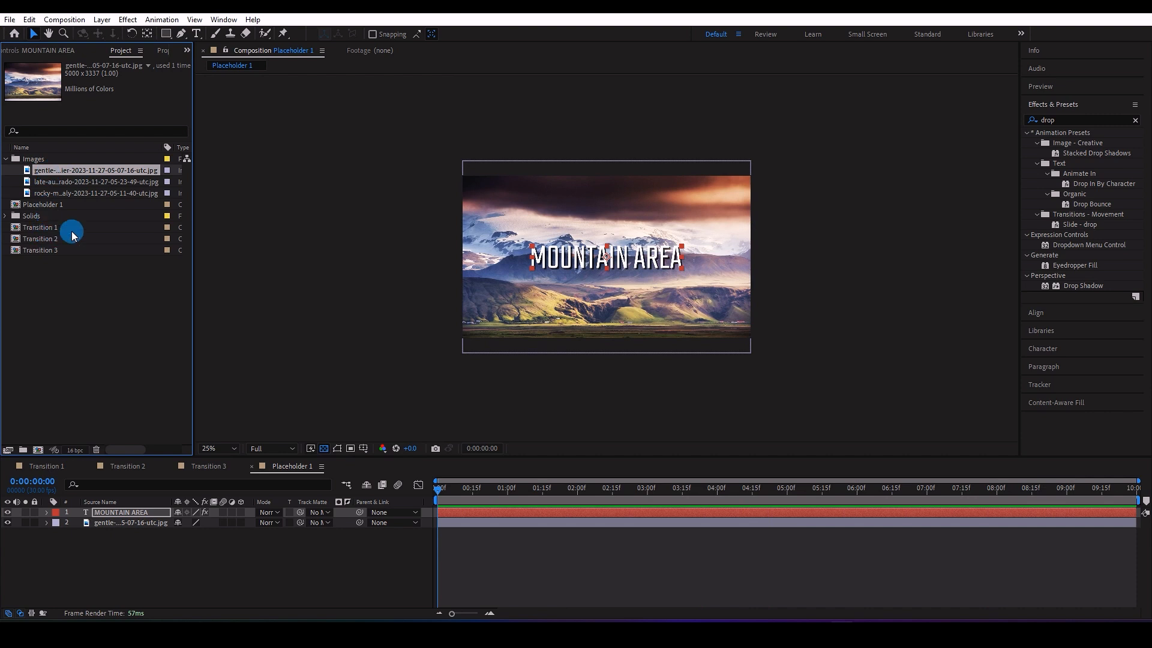
left_click(37, 203)
left_click(29, 20)
left_click(57, 176)
left_click(32, 20)
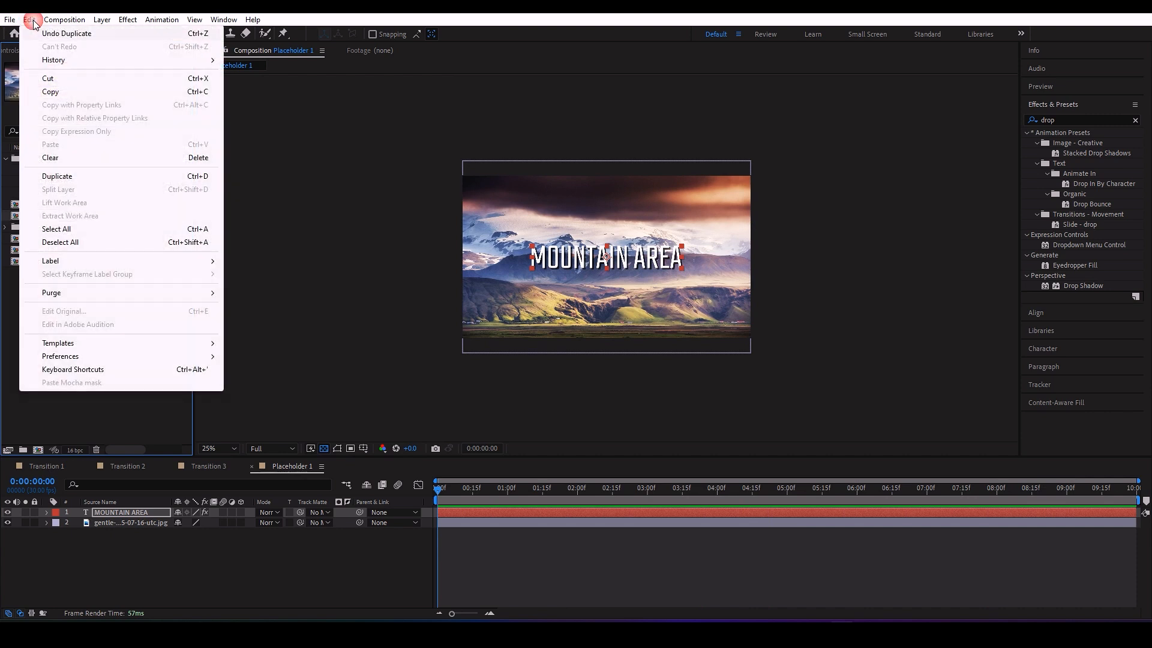
left_click(55, 175)
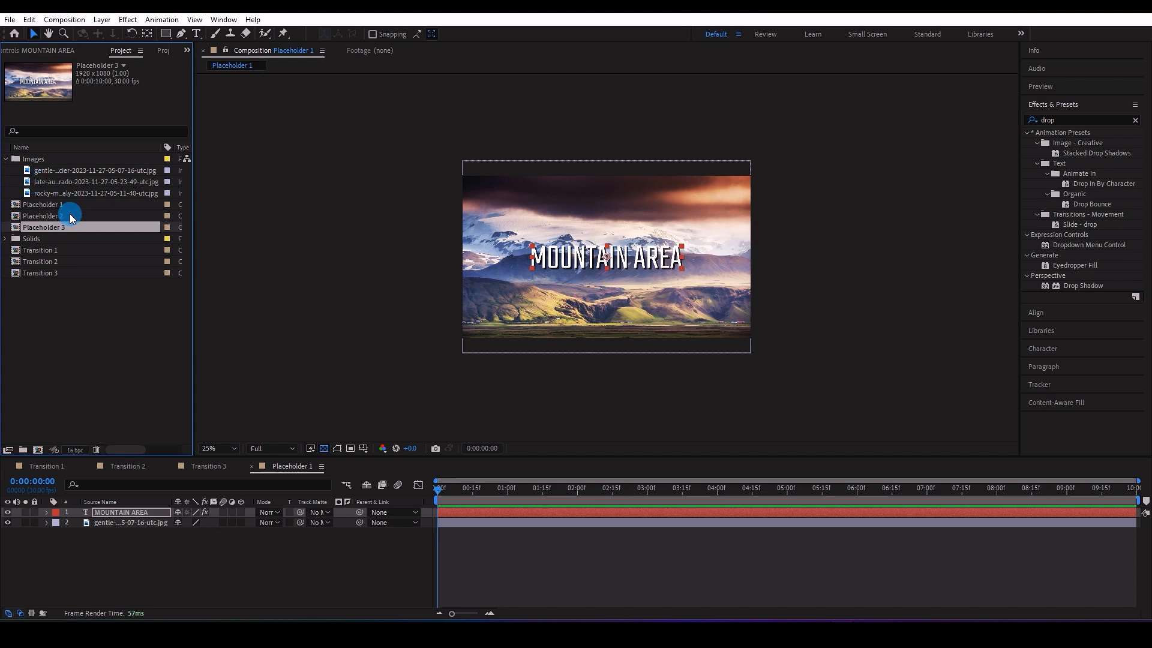
Create a new project folder named Placeholders.
left_click(35, 352)
right_click(36, 330)
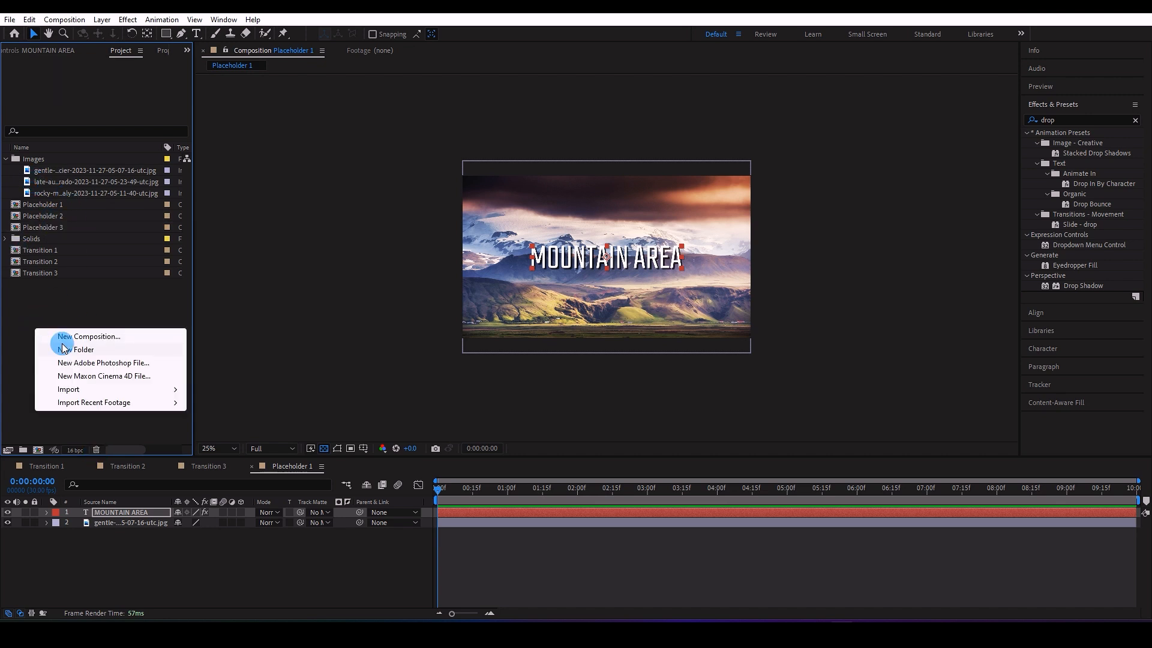
left_click(81, 352)
type("Place")
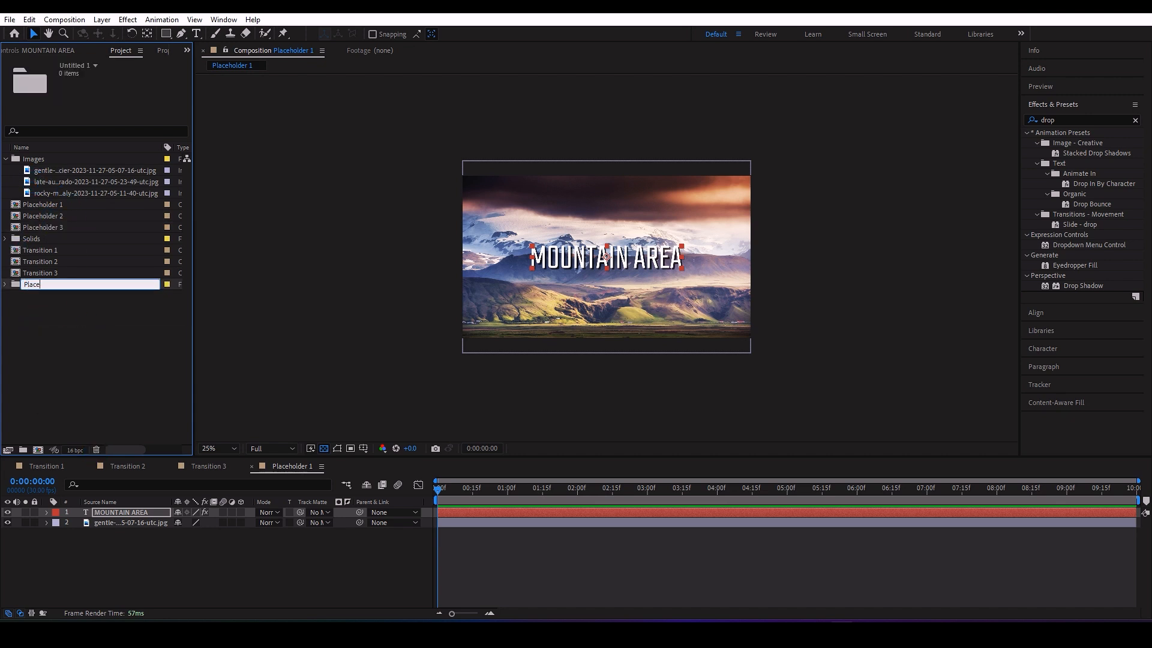
type("holders")
left_click(62, 381)
Move the Placeholder 1, Placeholder 2 and Placeholder 3 compositions into the Placeholders folder.
left_click(55, 226)
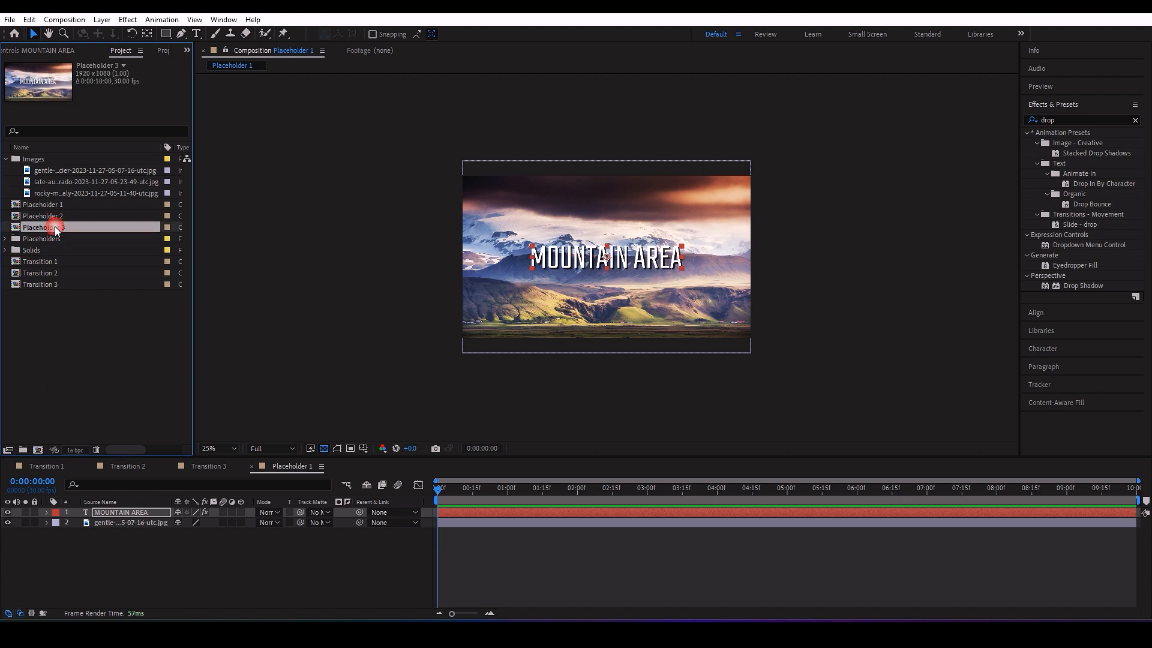
left_click(55, 215, "ctrl")
left_click(55, 204, "ctrl")
left_click(48, 261, "ctrl")
left_click_drag(60, 272, 71, 243)
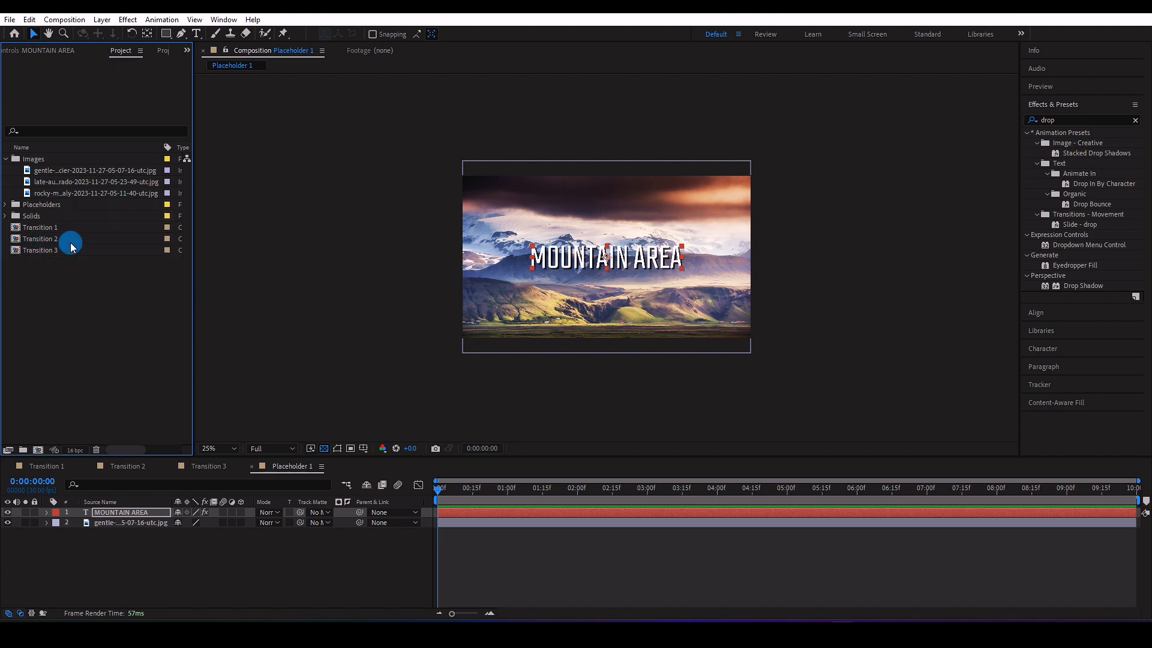
Create a project folder named Transitions and move the Transition 1, 2 and 3 compositions into it.
right_click(45, 292)
left_click(85, 309)
type("Transitions")
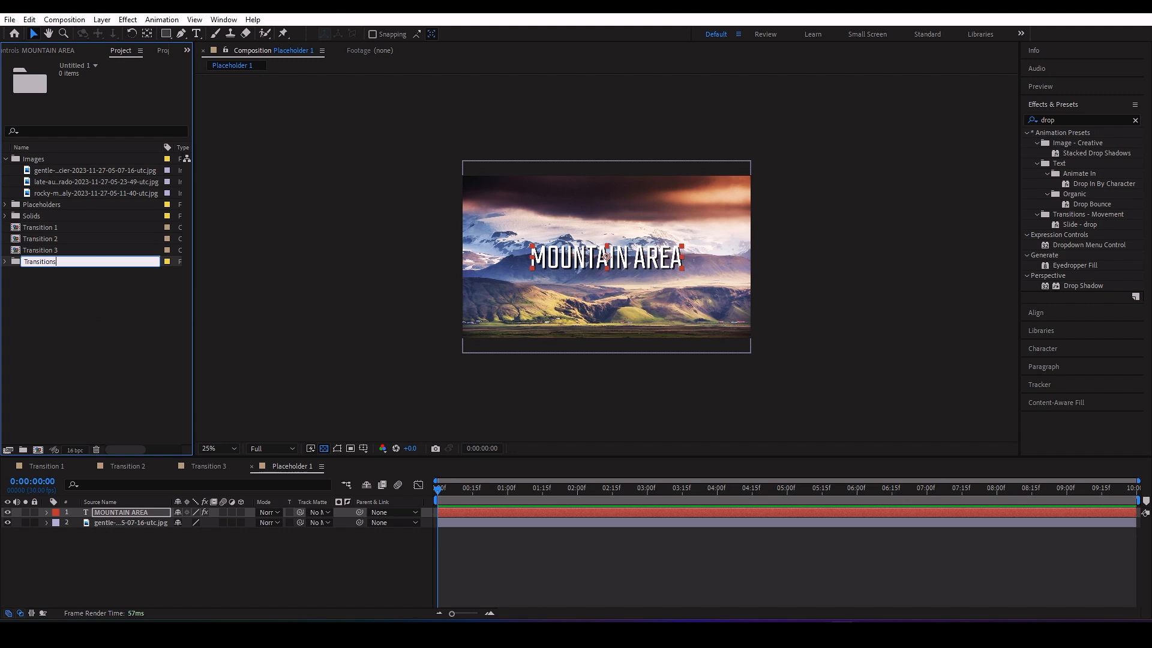
left_click(37, 334)
left_click(52, 249)
left_click(53, 227, "shift")
left_click_drag(46, 227, 66, 266)
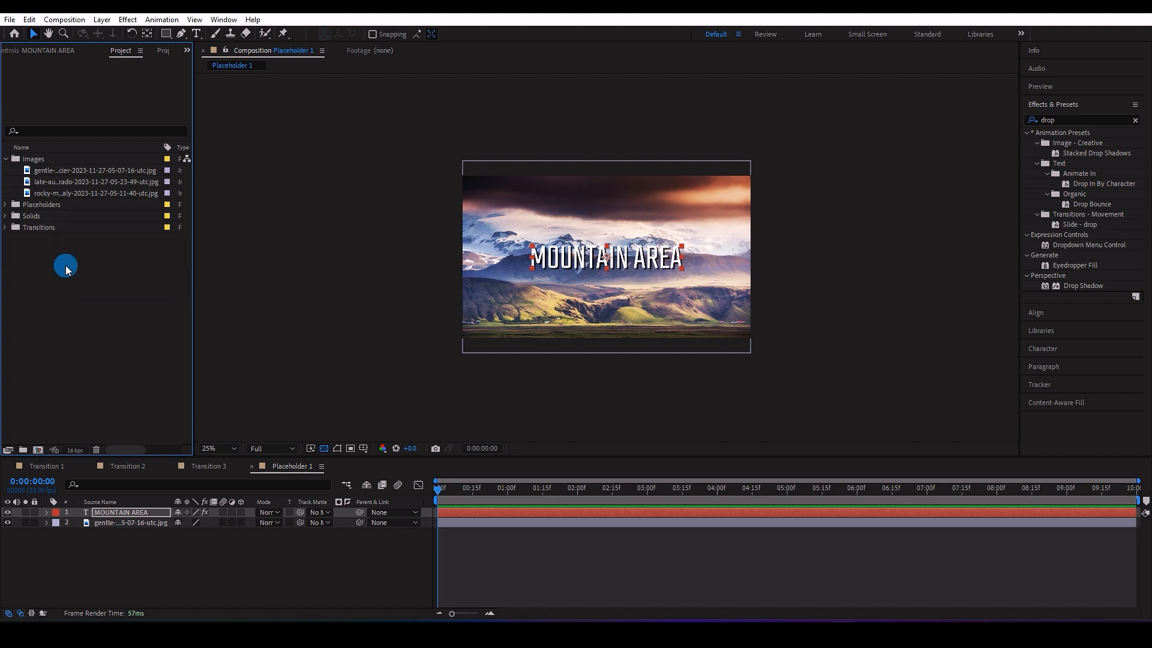
left_click(5, 204)
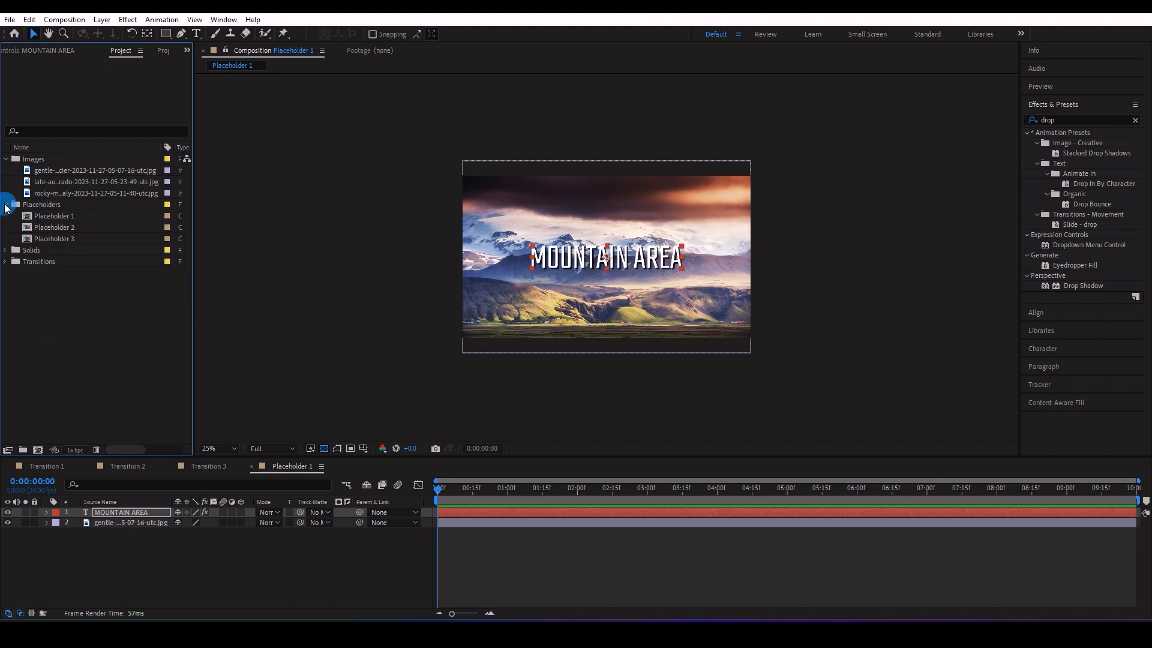
double_click(54, 227)
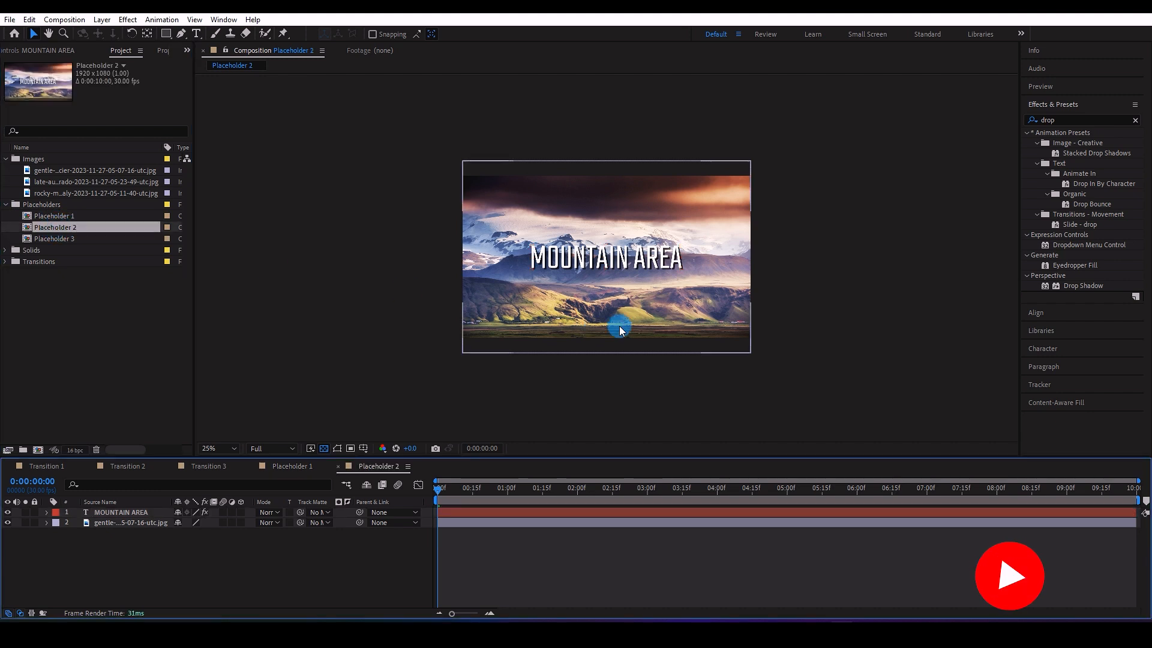
left_click(76, 182)
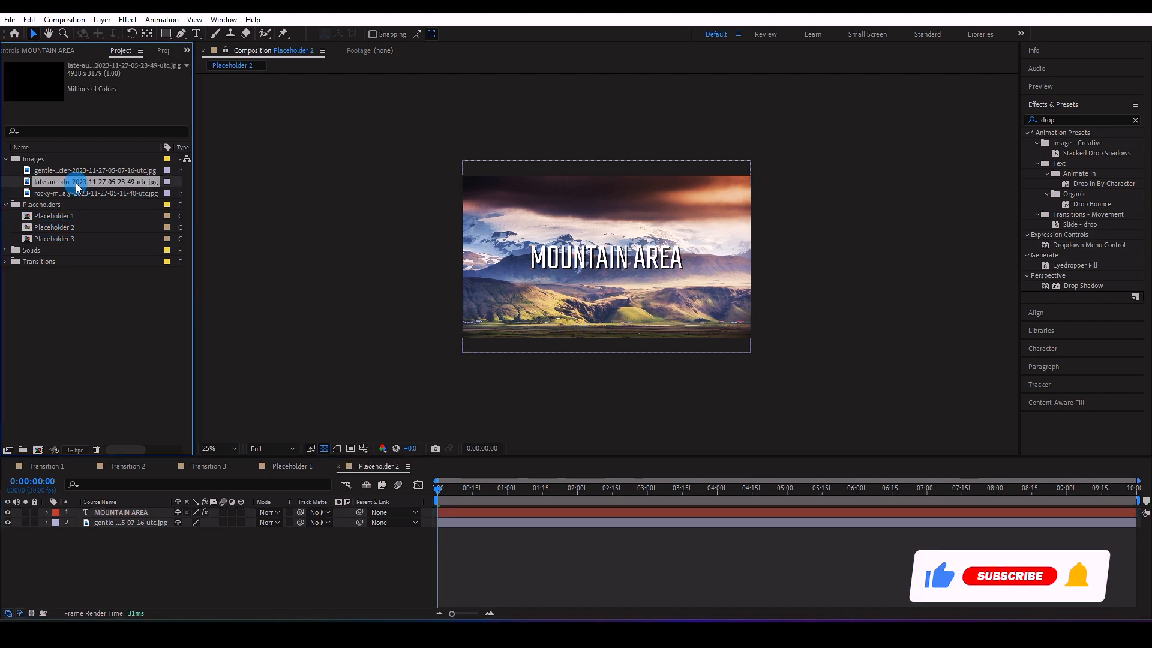
left_click(130, 522)
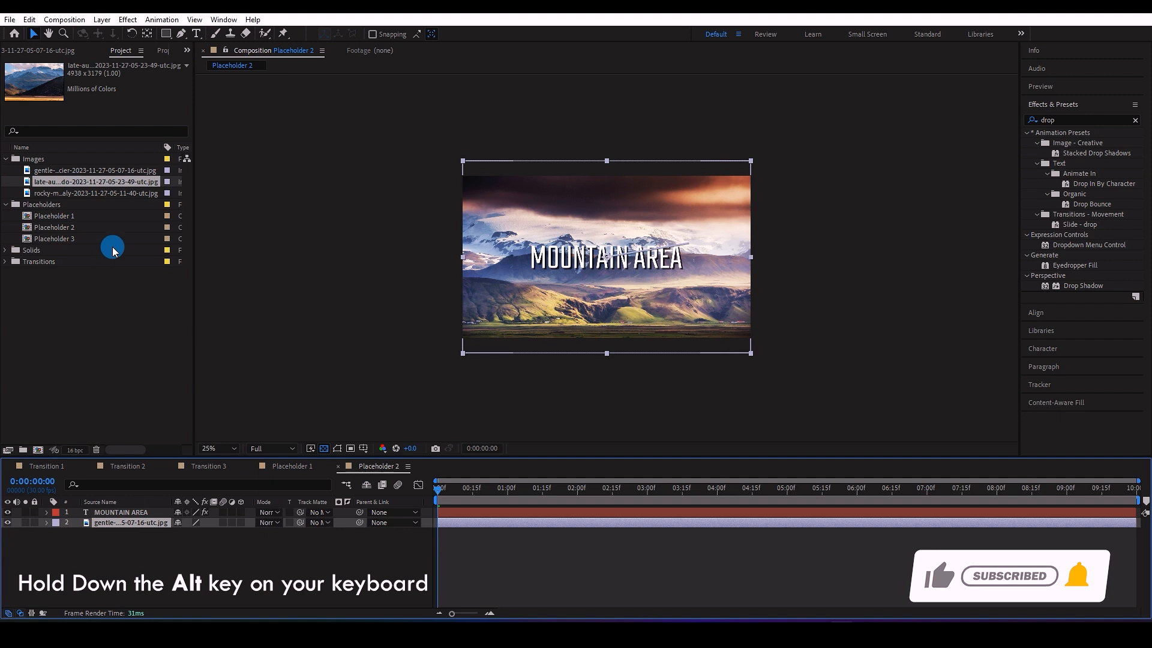
left_click_drag(56, 185, 121, 527)
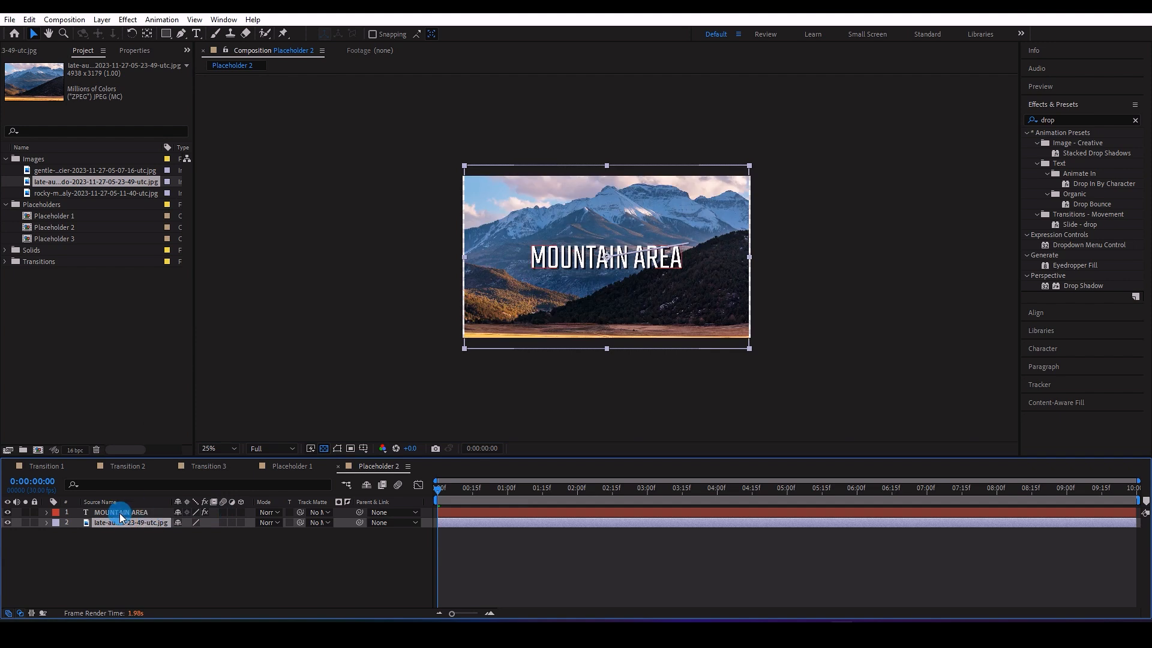
Change the title text in Placeholder 2 to RESERVED and clear the effects search.
left_click(122, 515)
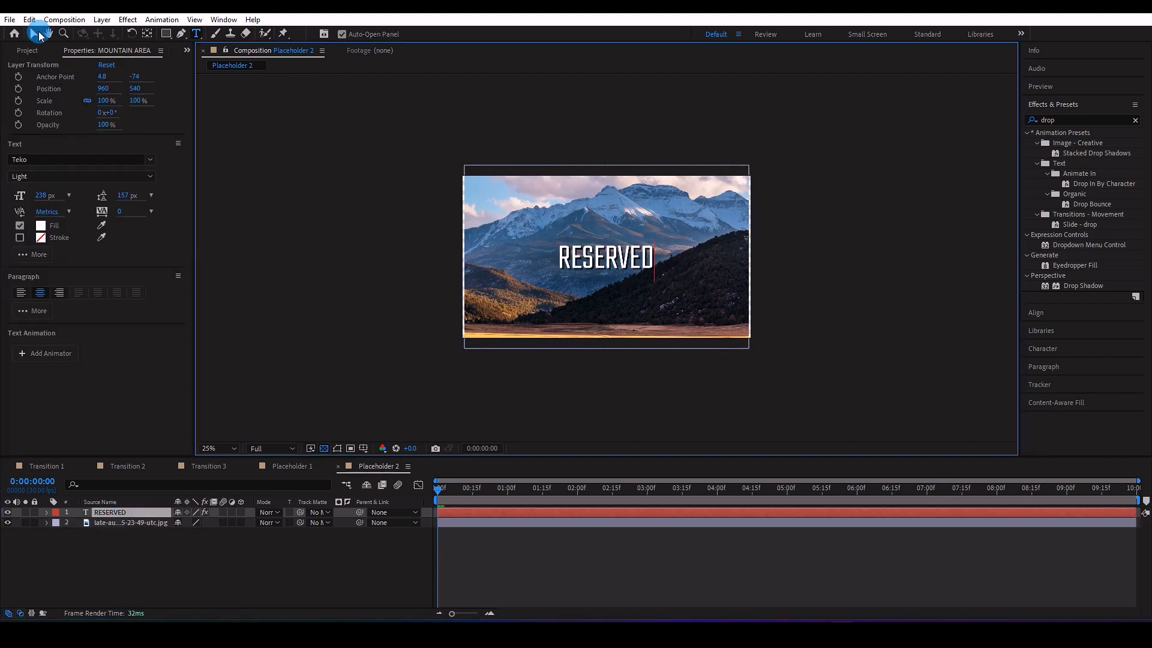
left_click(1074, 287)
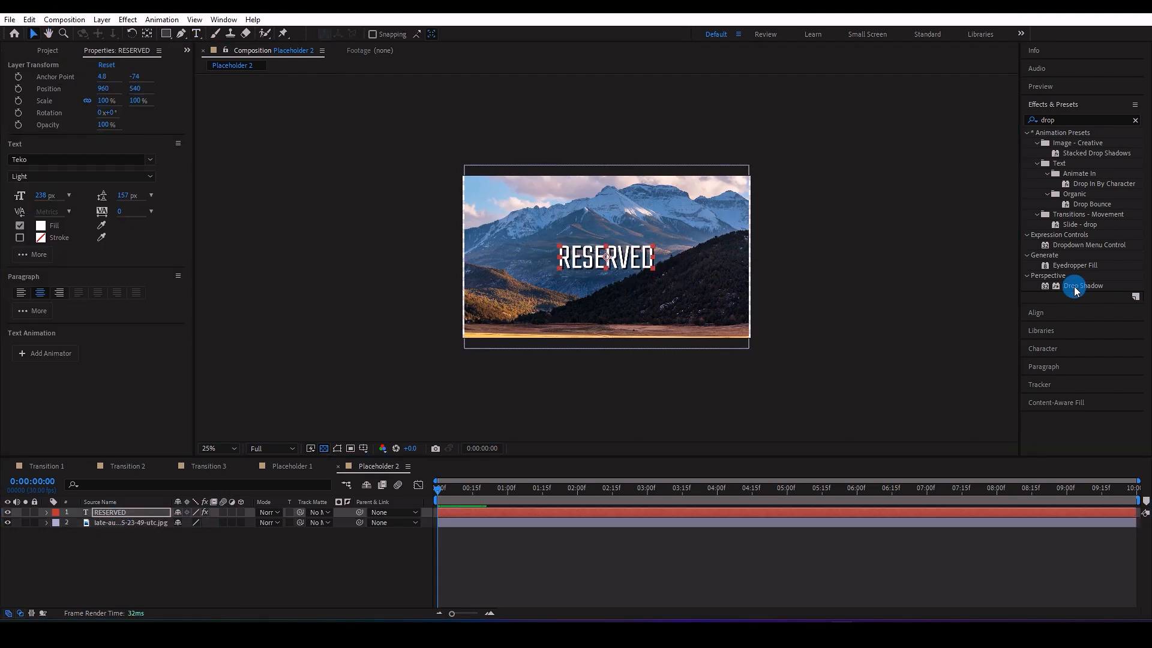
left_click(1135, 121)
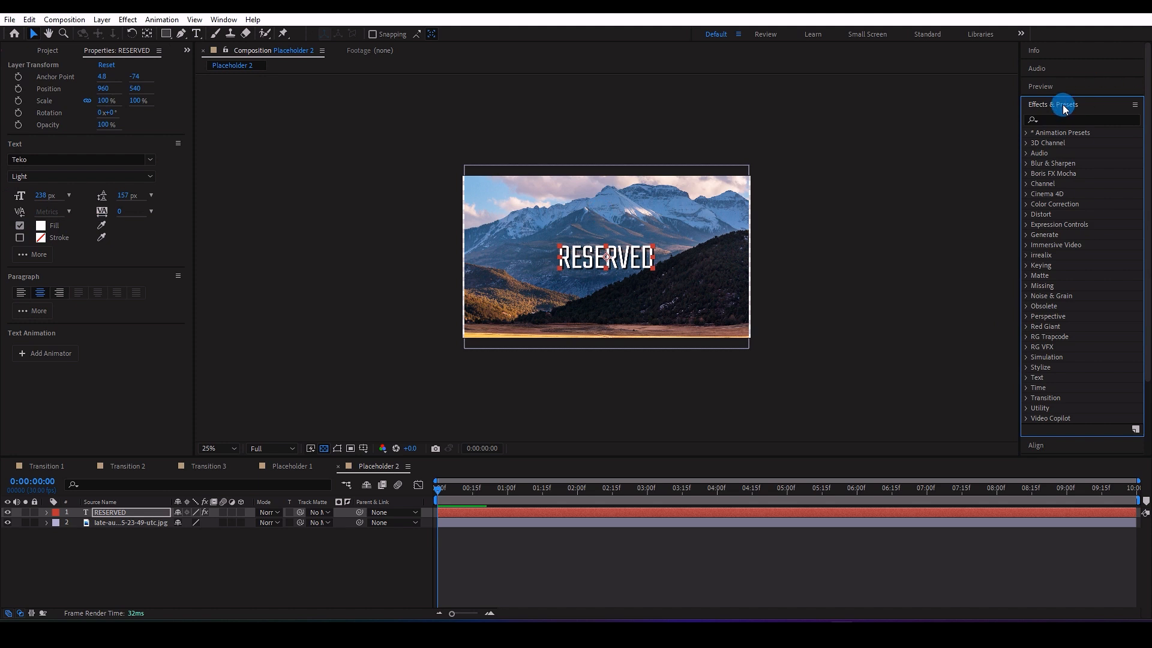
Set the fill color of the RESERVED text to yellow FFE400.
left_click(1065, 106)
left_click(1049, 158)
left_click(1123, 180)
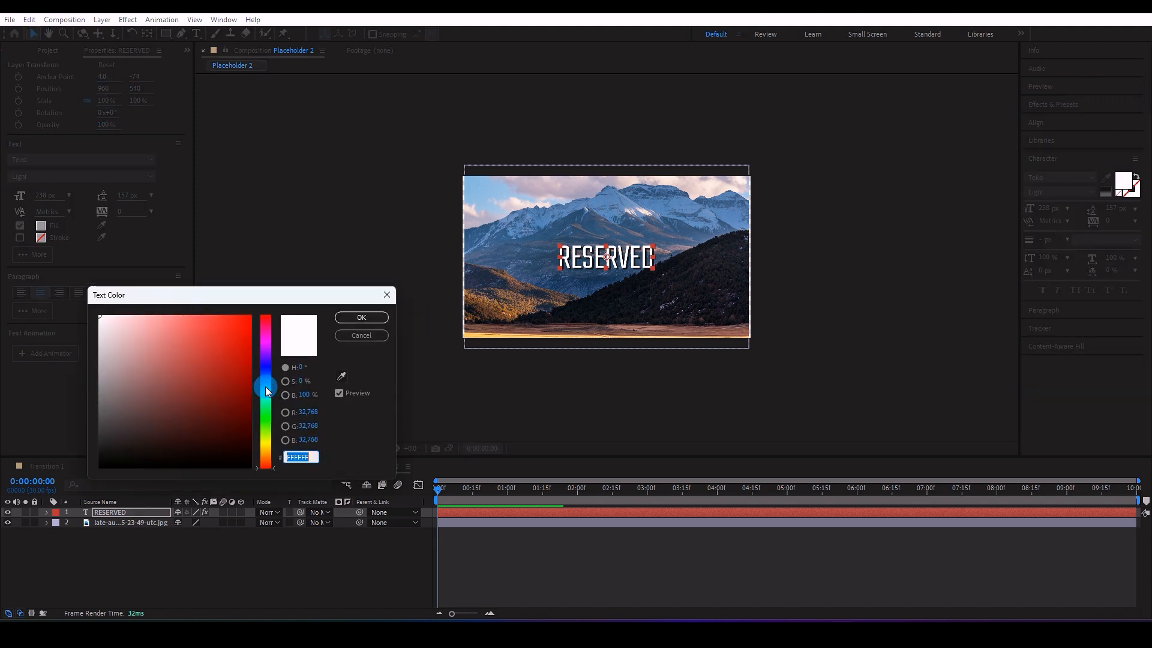
left_click(265, 374)
left_click(232, 396)
left_click(264, 444)
left_click_drag(245, 341, 256, 309)
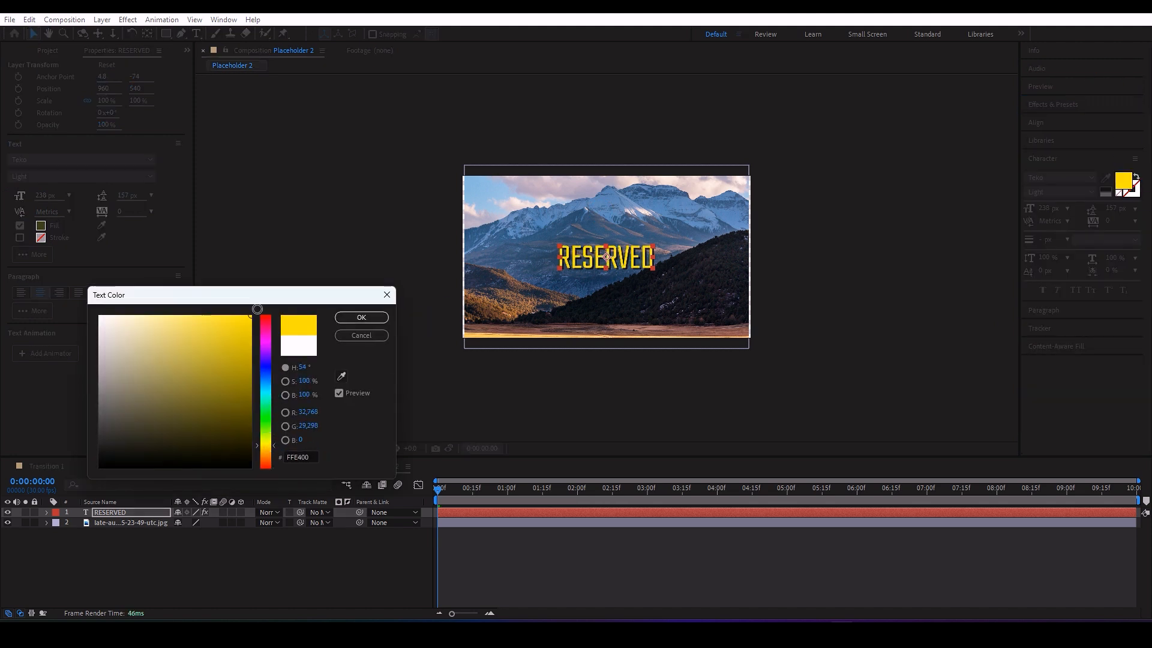
left_click(362, 318)
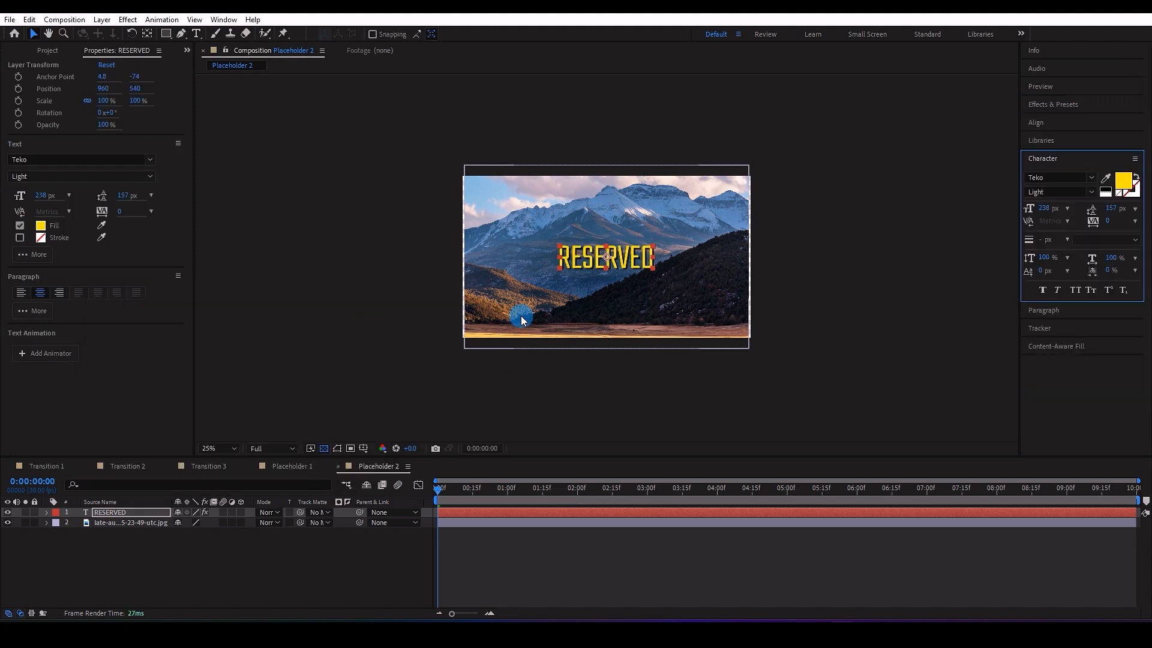
left_click(35, 48)
double_click(58, 239)
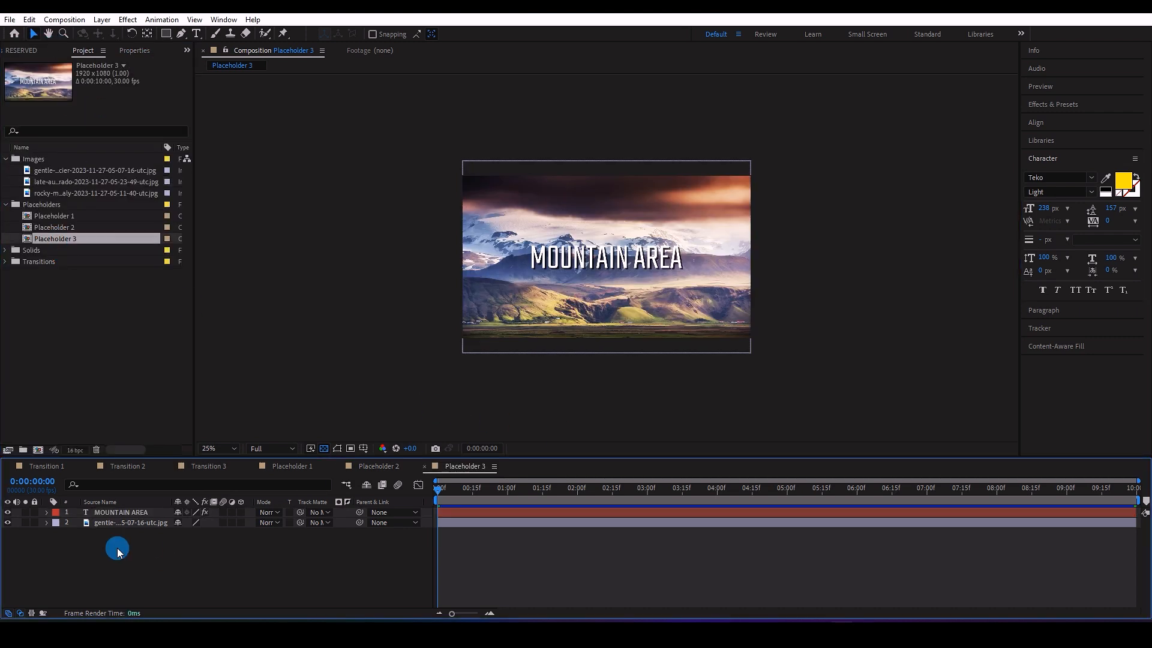
left_click(124, 524)
left_click(50, 194)
left_click_drag(54, 197, 109, 522)
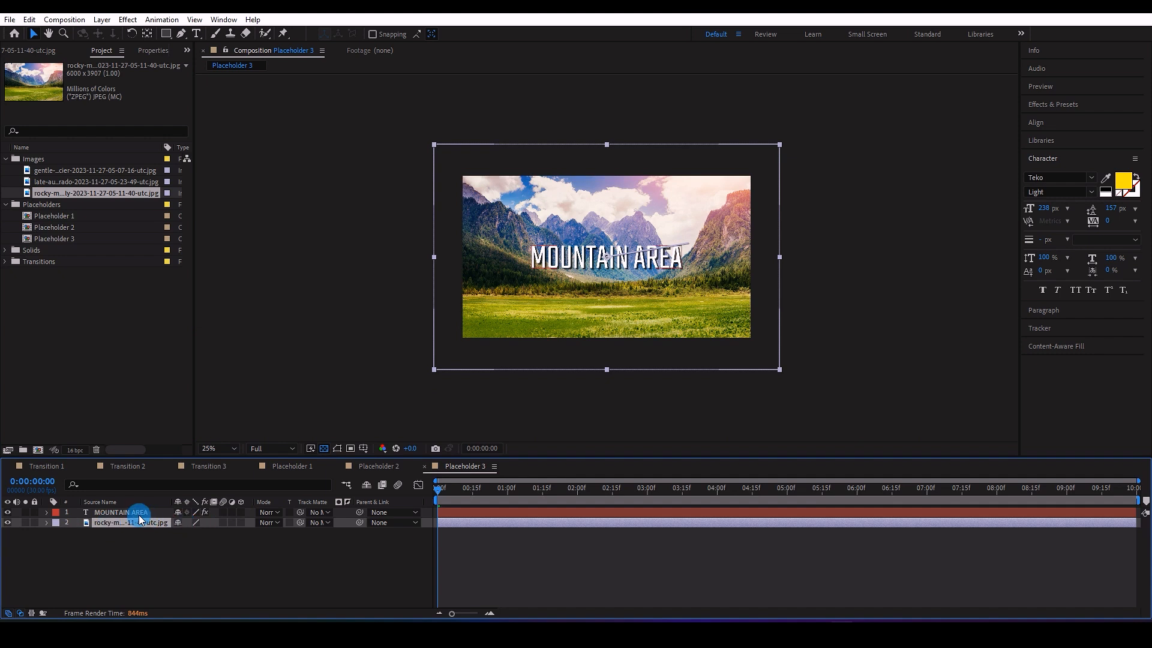
Change the title text in Placeholder 3 to VEGETATIONS.
double_click(136, 512)
type("VEGETATIONS")
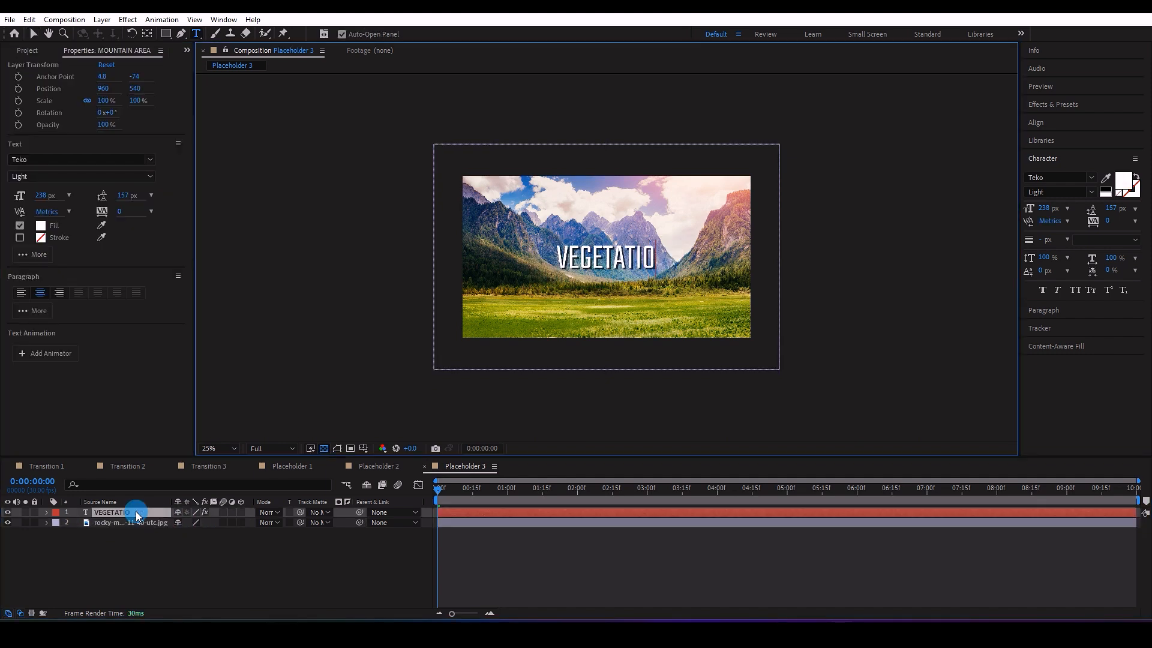
left_click(34, 34)
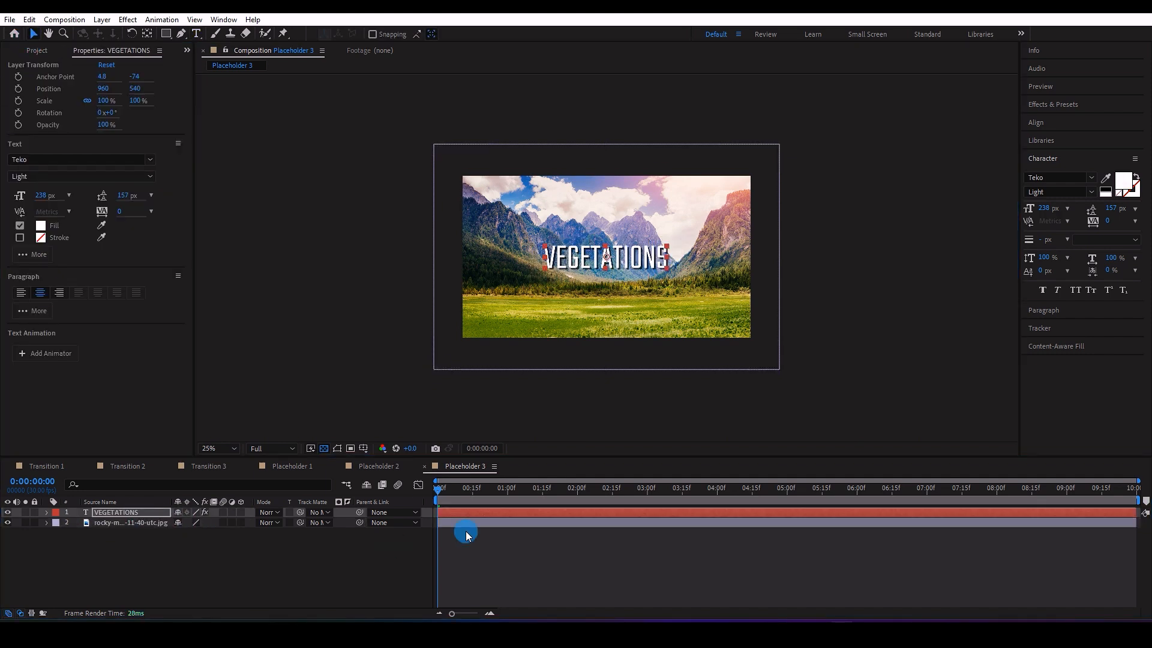
Time-reverse the anchor point, position and scale keyframes of the rocky-mountains photo layer in Placeholder 3.
left_click(147, 522)
key("alt+shift+a")
key("alt+shift+p")
key("alt+shift+s")
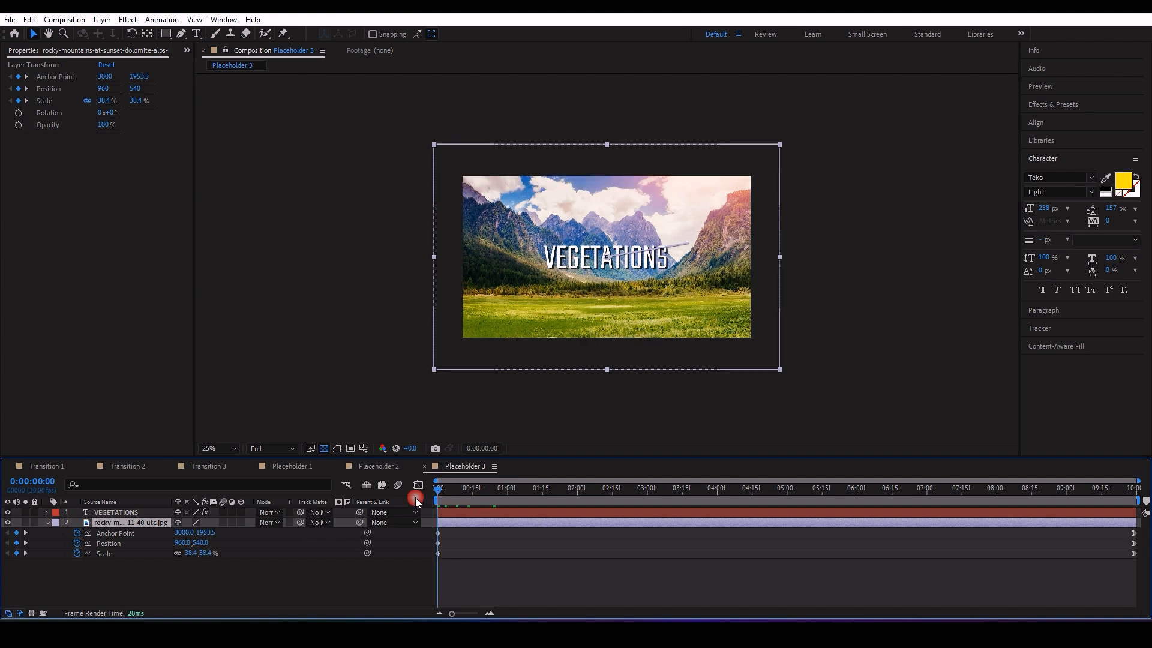
left_click_drag(452, 534, 425, 561)
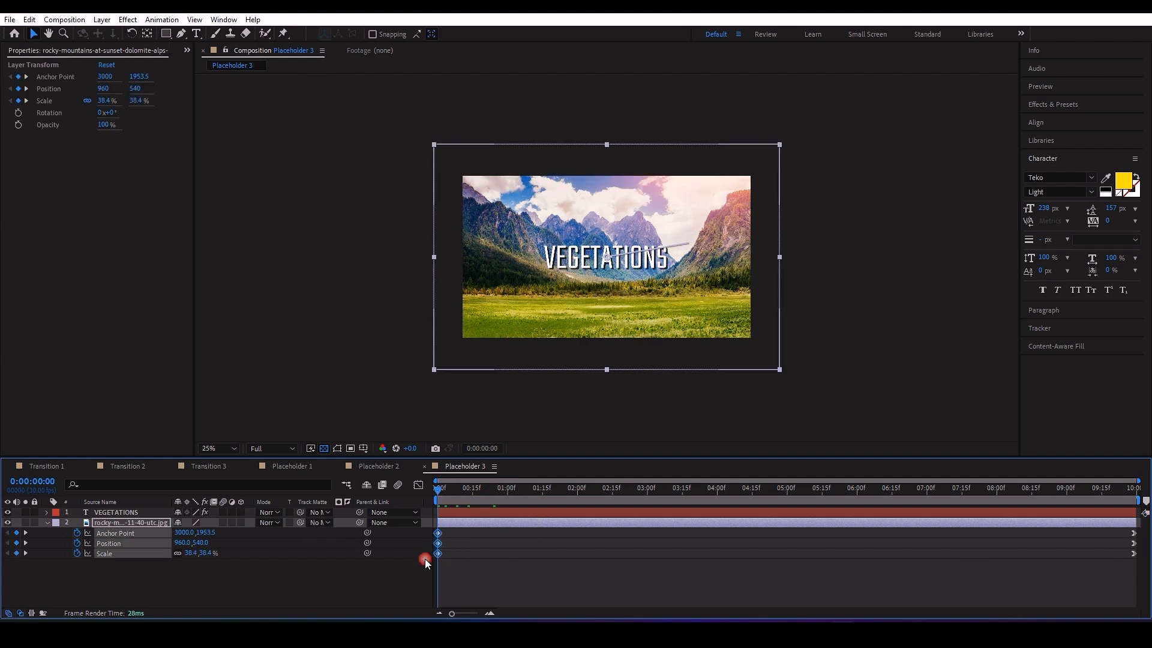
right_click(1138, 564)
left_click(1070, 546)
left_click(866, 543)
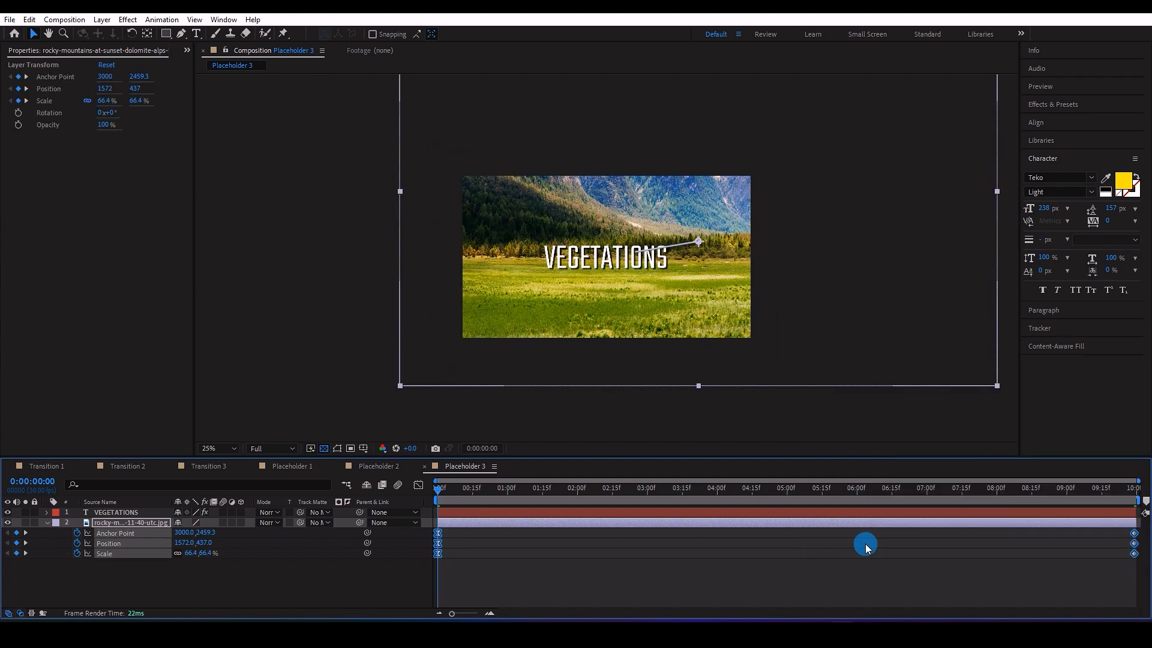
left_click_drag(438, 495, 424, 517)
In Placeholder 2, move the photo layer's ending anchor point, position and scale keyframes to about 3:20.
left_click(384, 466)
key("space")
left_click(149, 522)
key("u")
left_click(1016, 488)
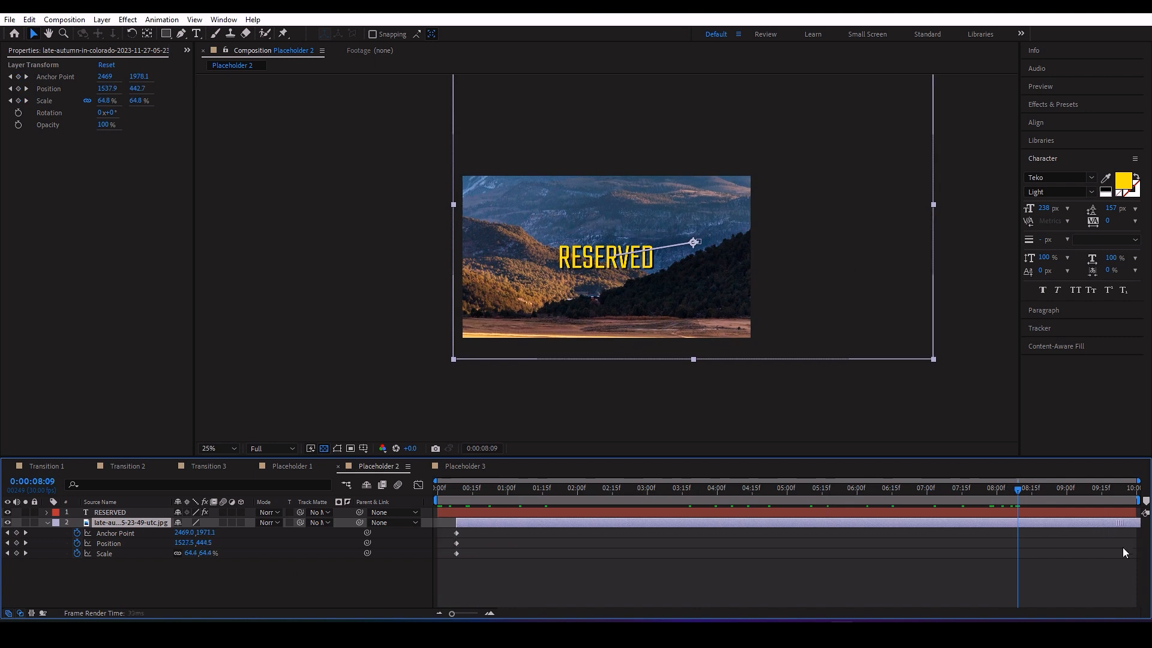
left_click_drag(1090, 531, 1132, 555)
left_click_drag(1133, 543, 694, 543)
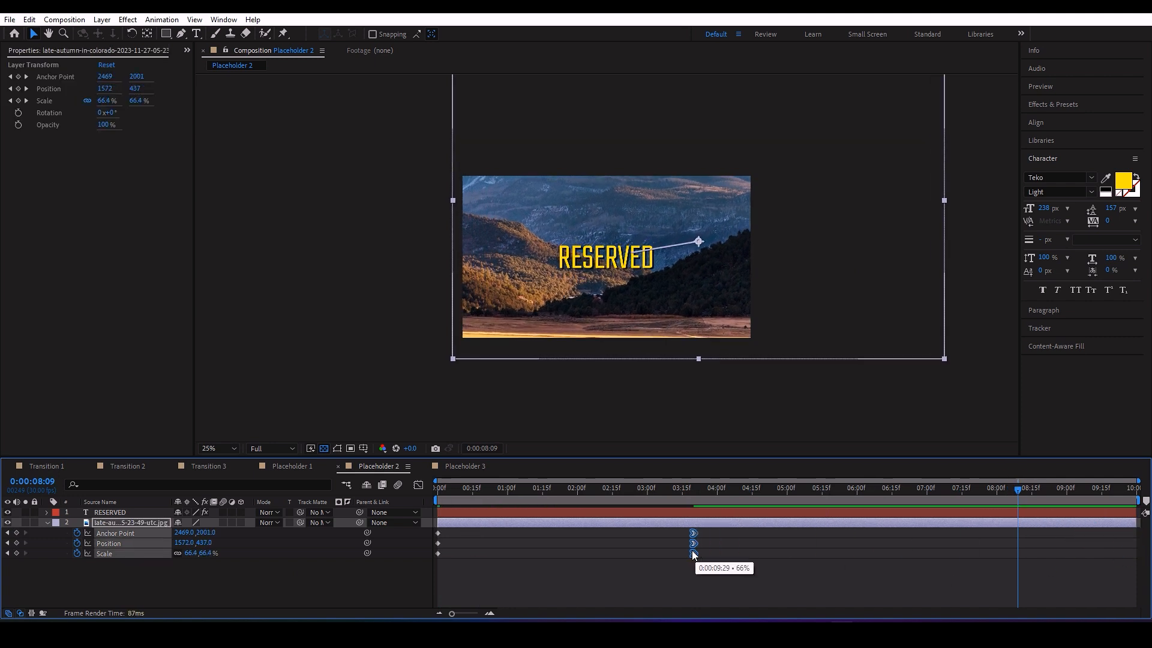
At 0:00:09:29, keyframe the Placeholder 2 photo's anchor point at 4385, 1926 and its position at 1572, 423.
left_click_drag(1018, 498, 1138, 514)
left_click_drag(205, 553, 206, 558)
left_click_drag(180, 533, 1148, 582)
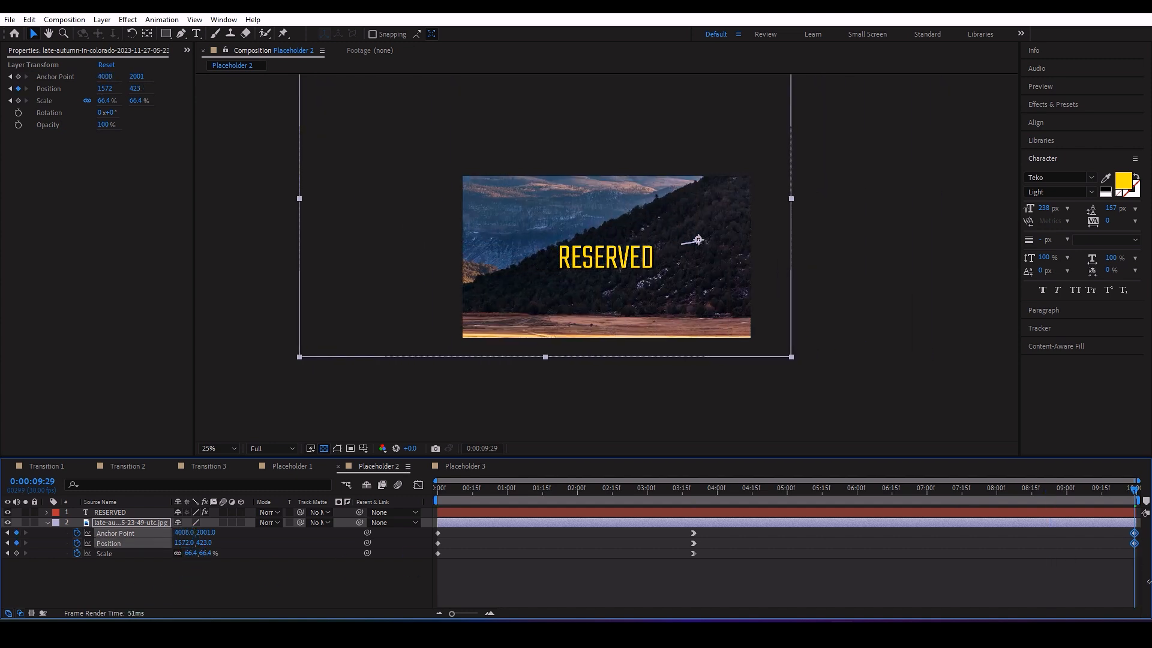
left_click_drag(180, 537, 433, 558)
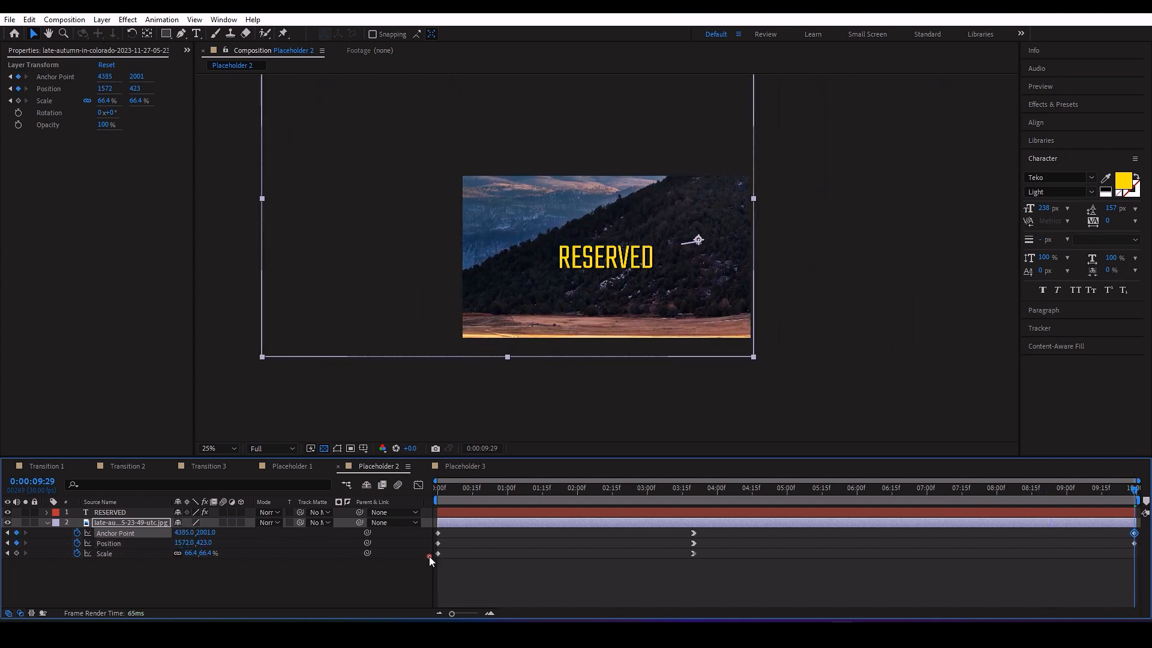
left_click_drag(206, 546, 202, 525)
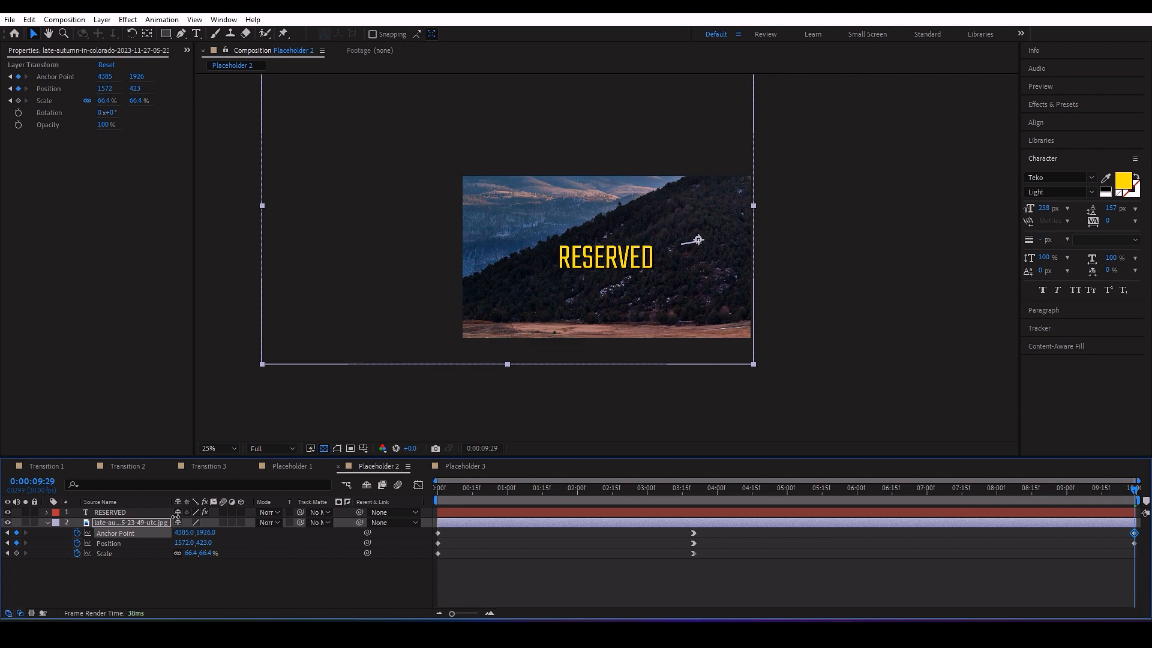
Preview the photo's movement in Placeholder 2 from the beginning.
left_click_drag(704, 549, 688, 559)
left_click(703, 494)
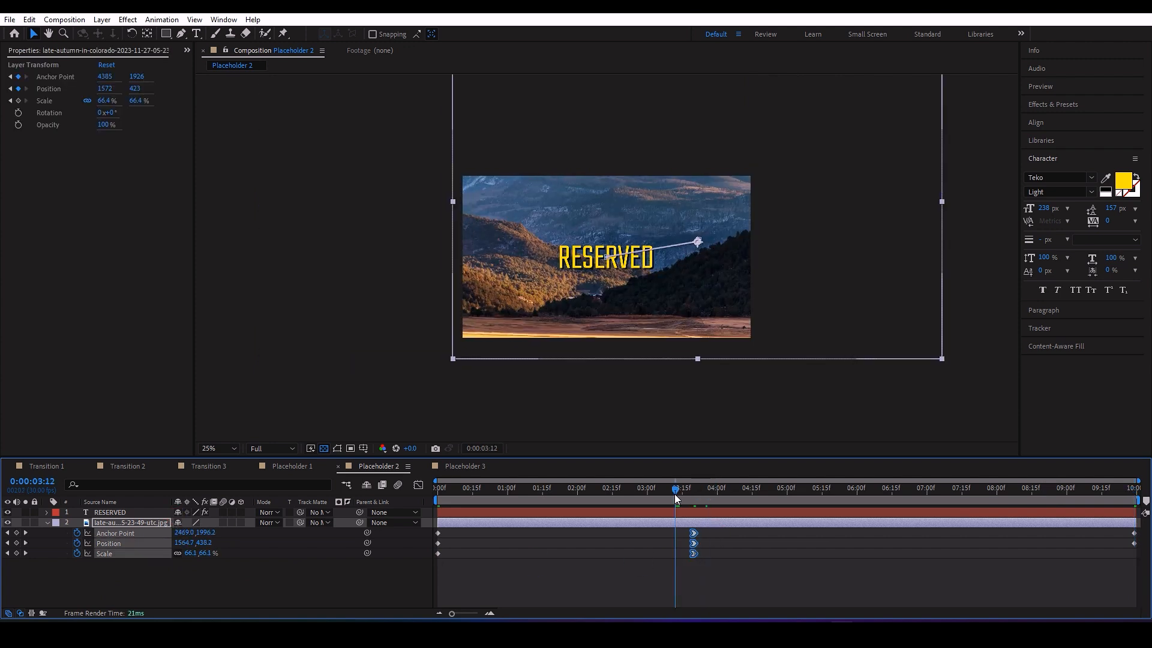
left_click_drag(718, 495, 336, 527)
key("space")
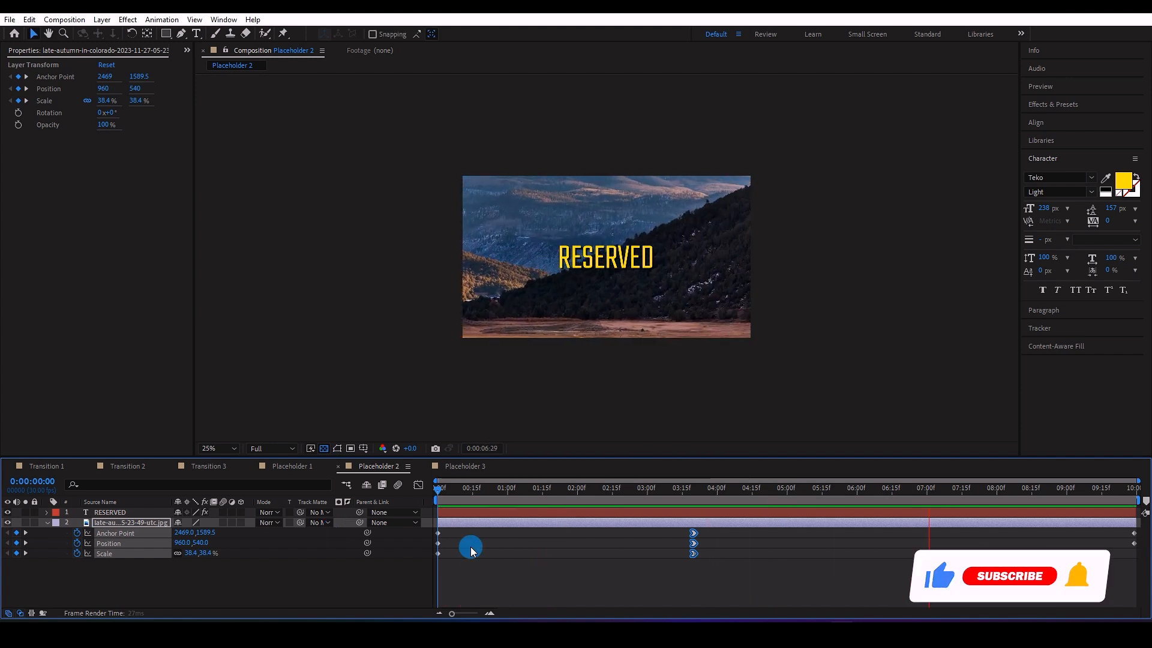
left_click_drag(1067, 491, 952, 489)
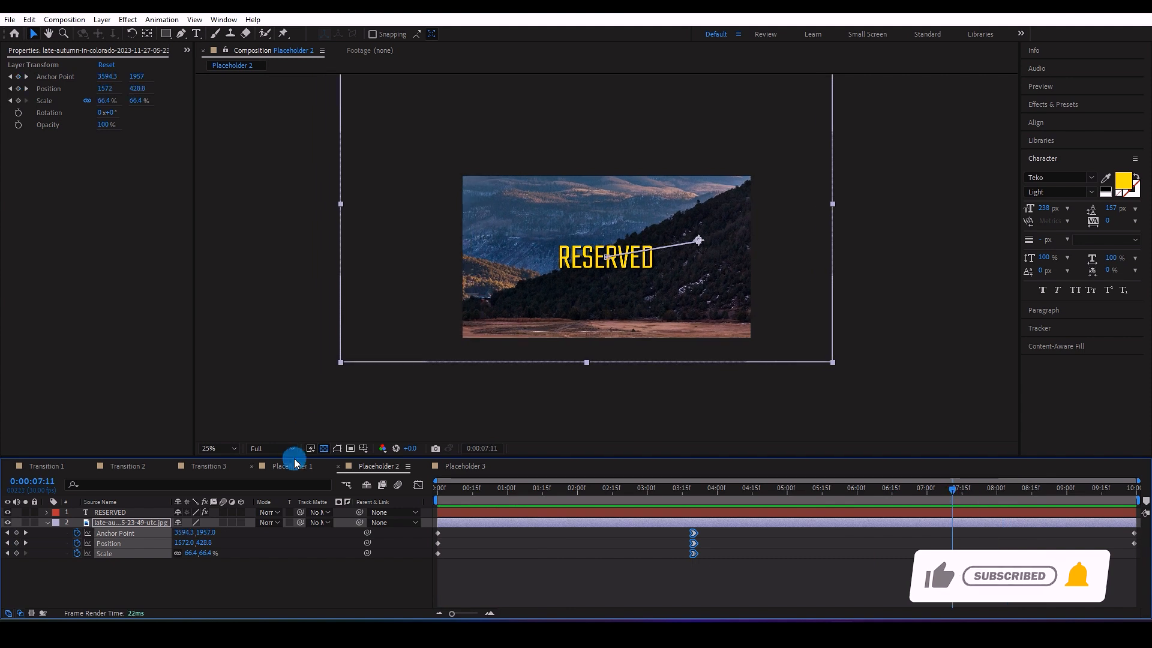
Collapse the photo layer properties in Placeholder 2 and Placeholder 3.
left_click(48, 531)
left_click(292, 466)
left_click(379, 466)
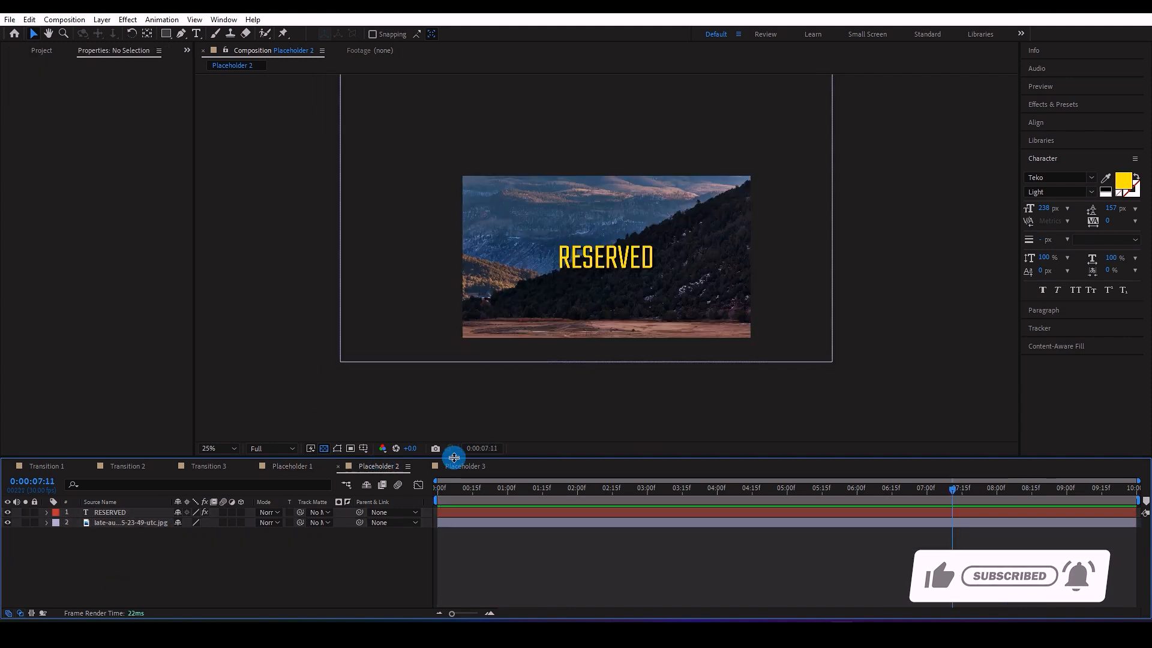
left_click(465, 467)
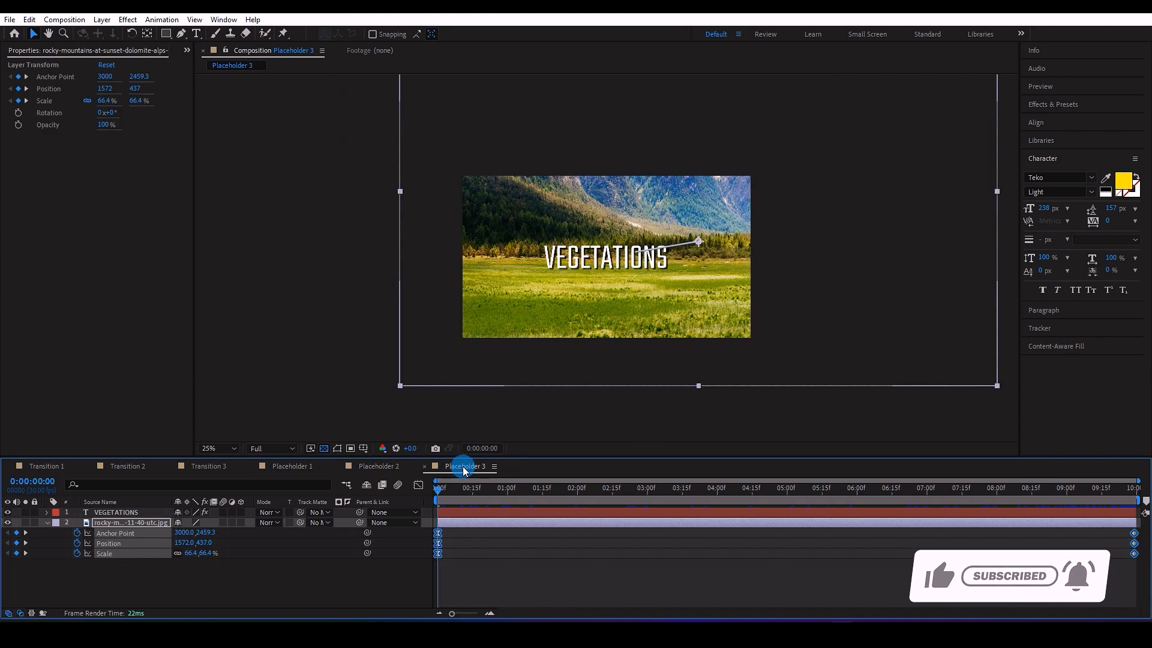
left_click(48, 523)
Collapse the Images folder in the project and create a new folder named Render.
left_click(187, 50)
left_click(218, 74)
left_click(94, 281)
left_click(6, 159)
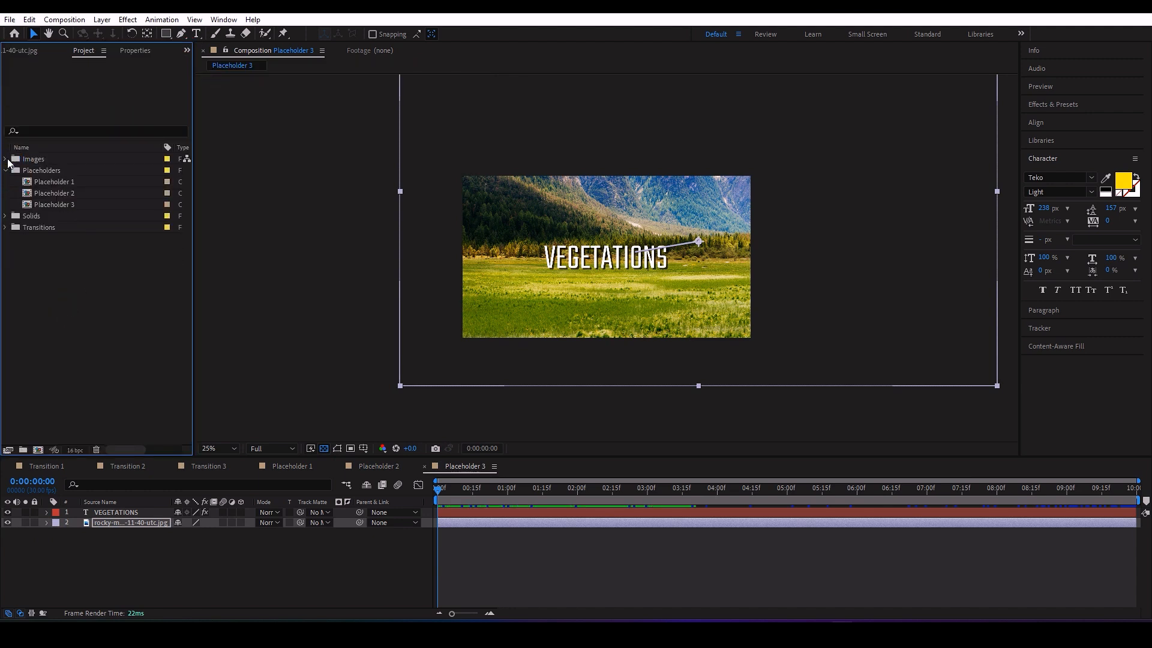
right_click(41, 282)
left_click(80, 304)
type("Render")
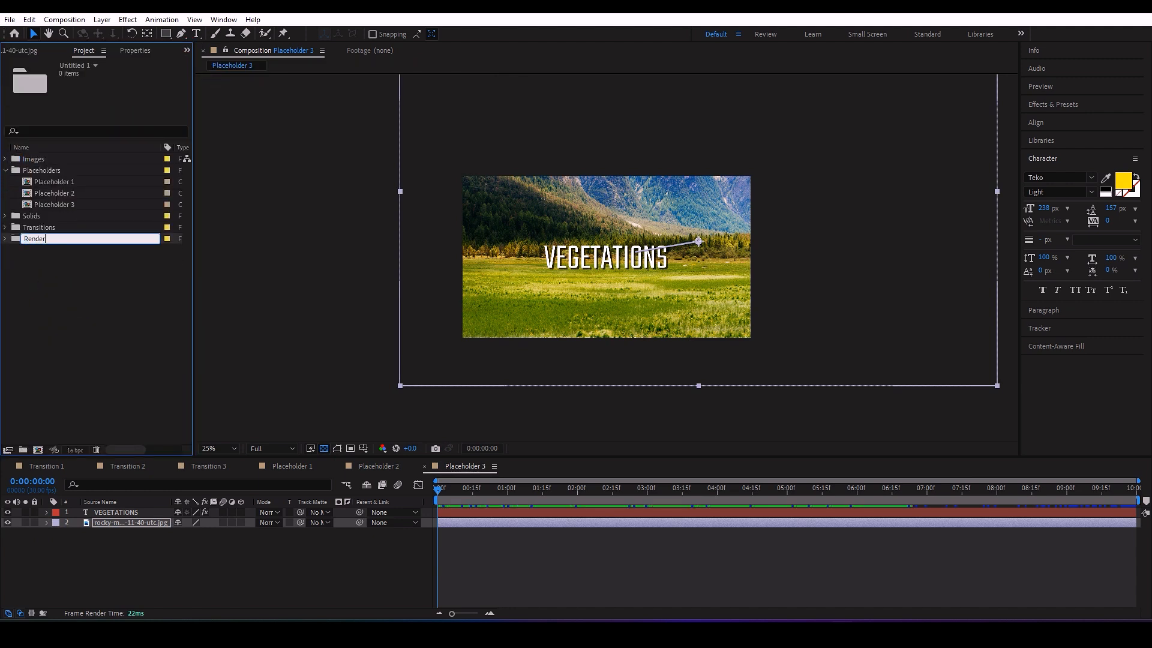
key("Return")
Create a 1920x1080, 30 fps, 15-second composition named Slideshow 1080P and place it in the Render folder.
right_click(55, 291)
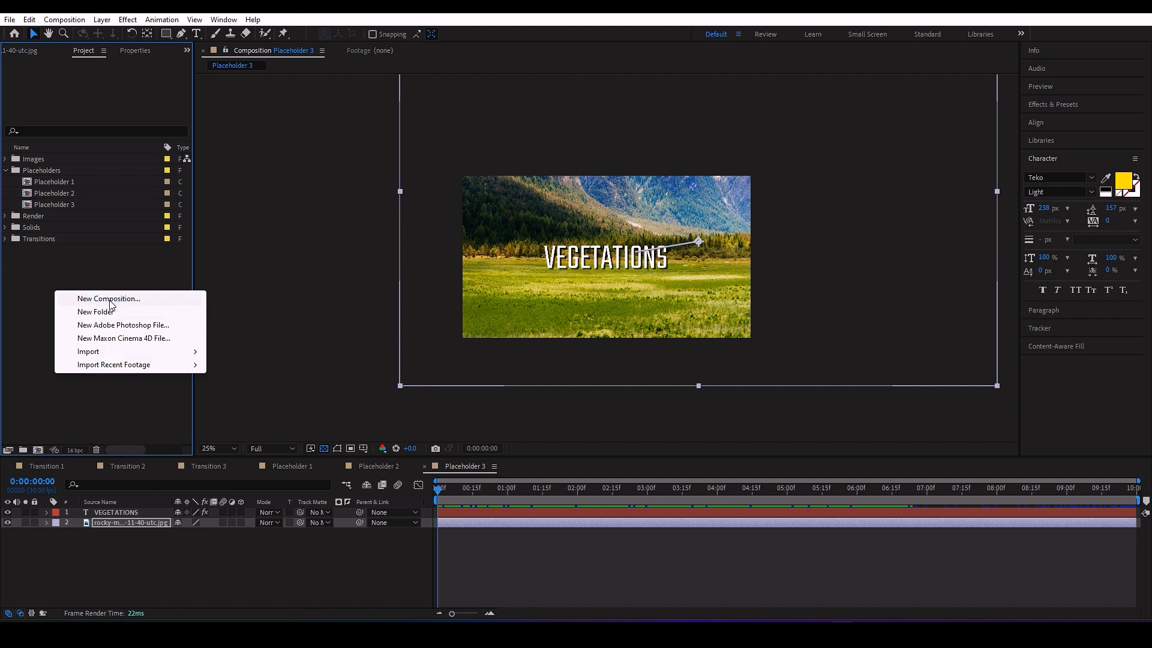
left_click(96, 298)
type("Slideshow 1080P")
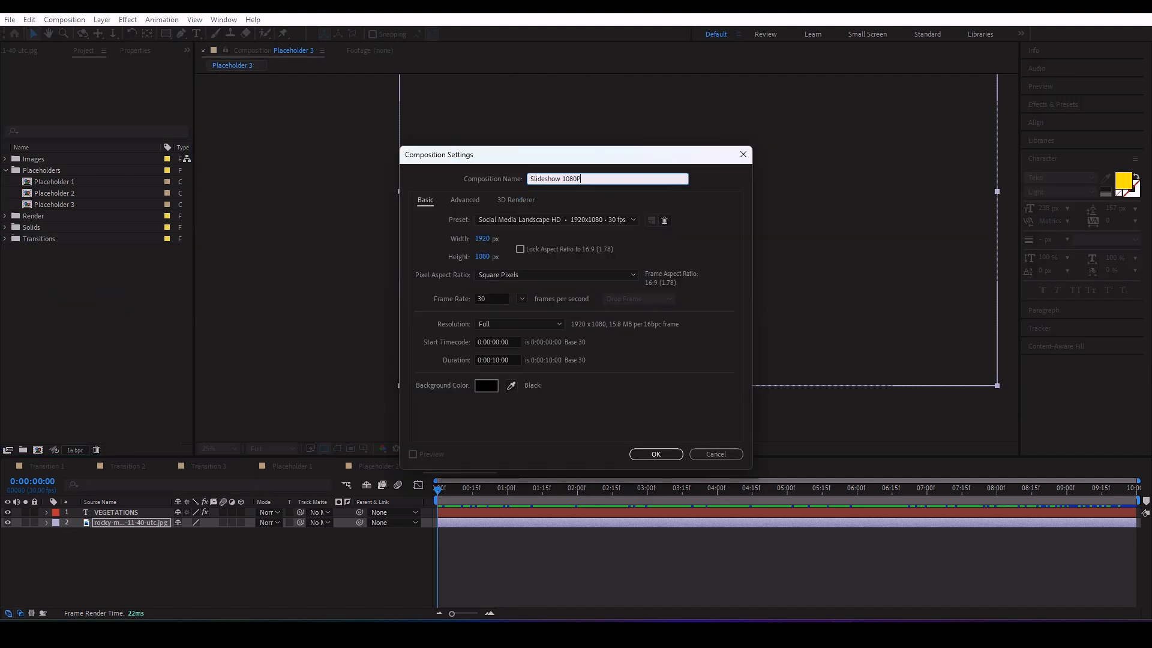
left_click(498, 360)
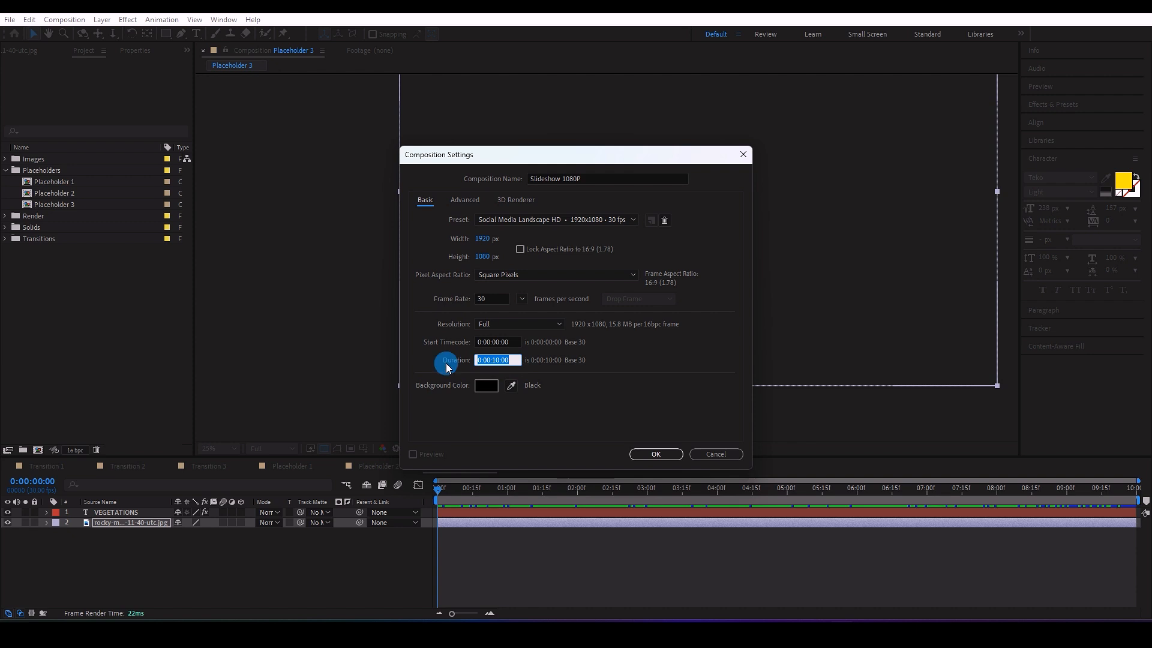
left_click(655, 454)
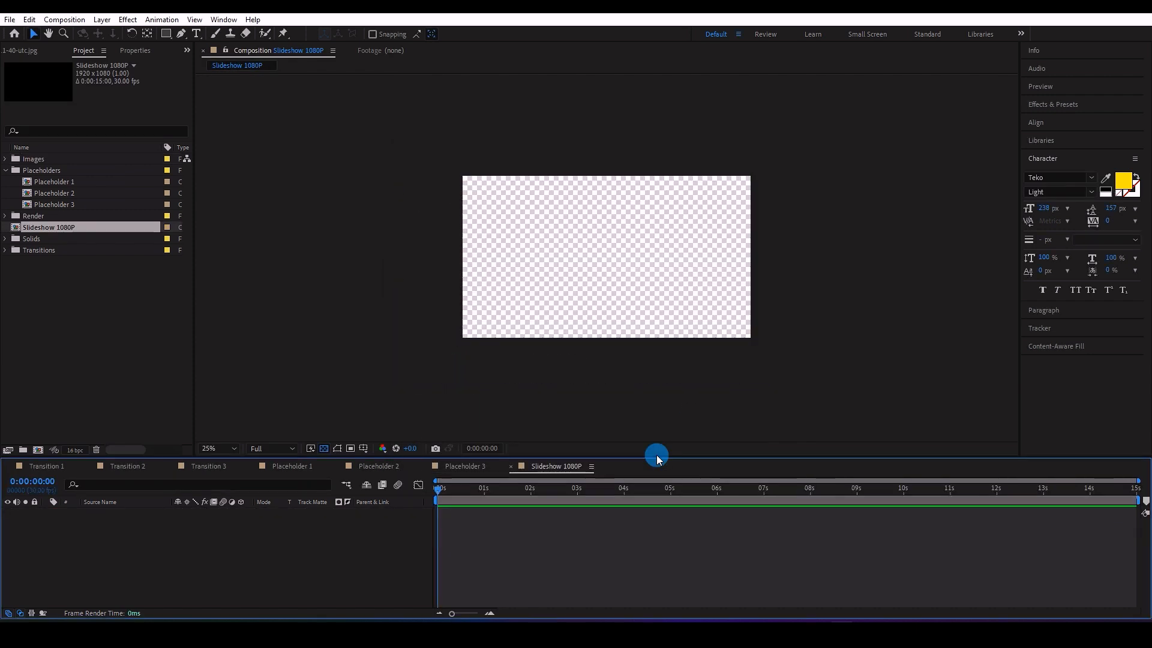
left_click_drag(49, 226, 44, 217)
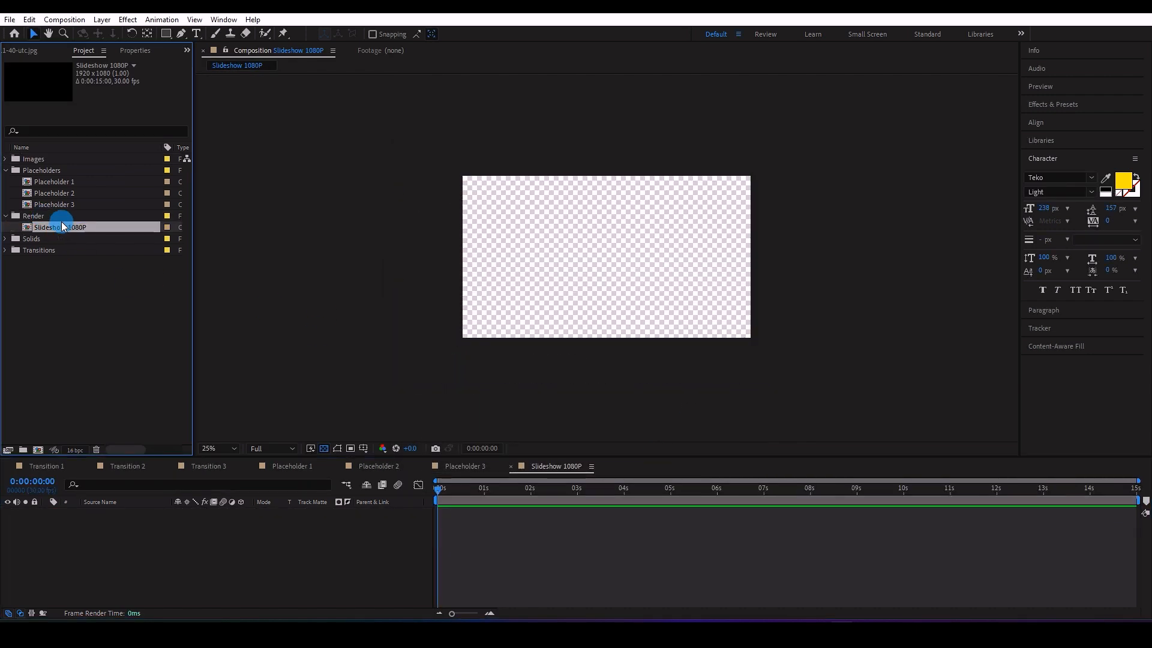
Open Transition 1 from the Transitions folder and add Placeholder 1 directly beneath Shape Layer 5.
left_click(6, 251)
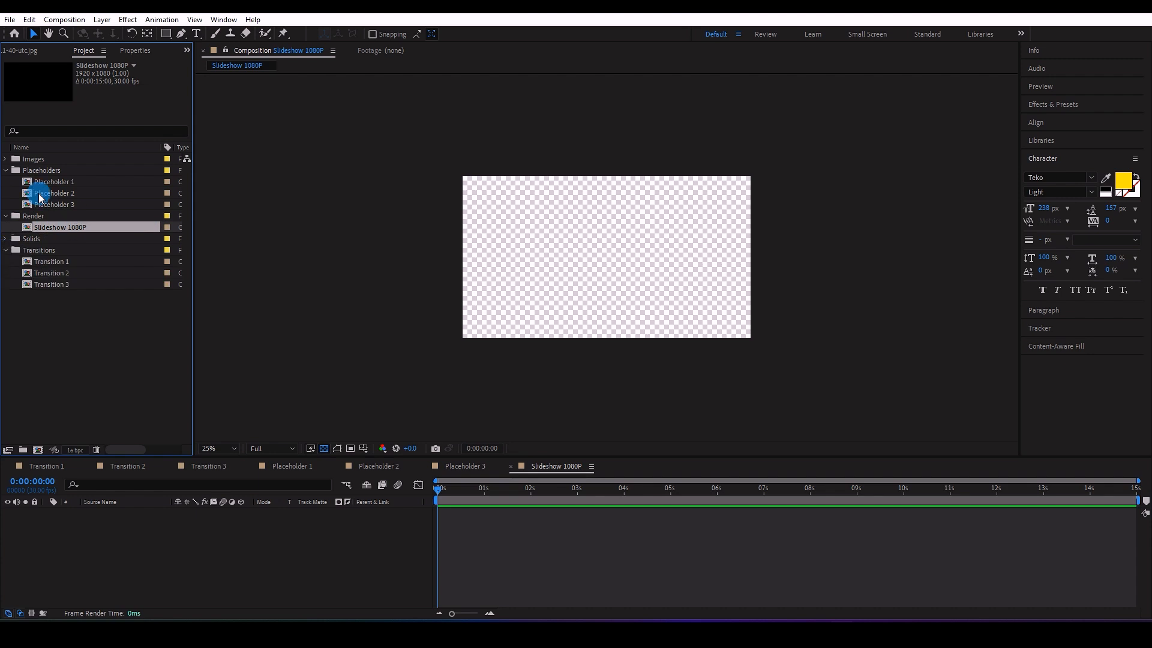
double_click(52, 261)
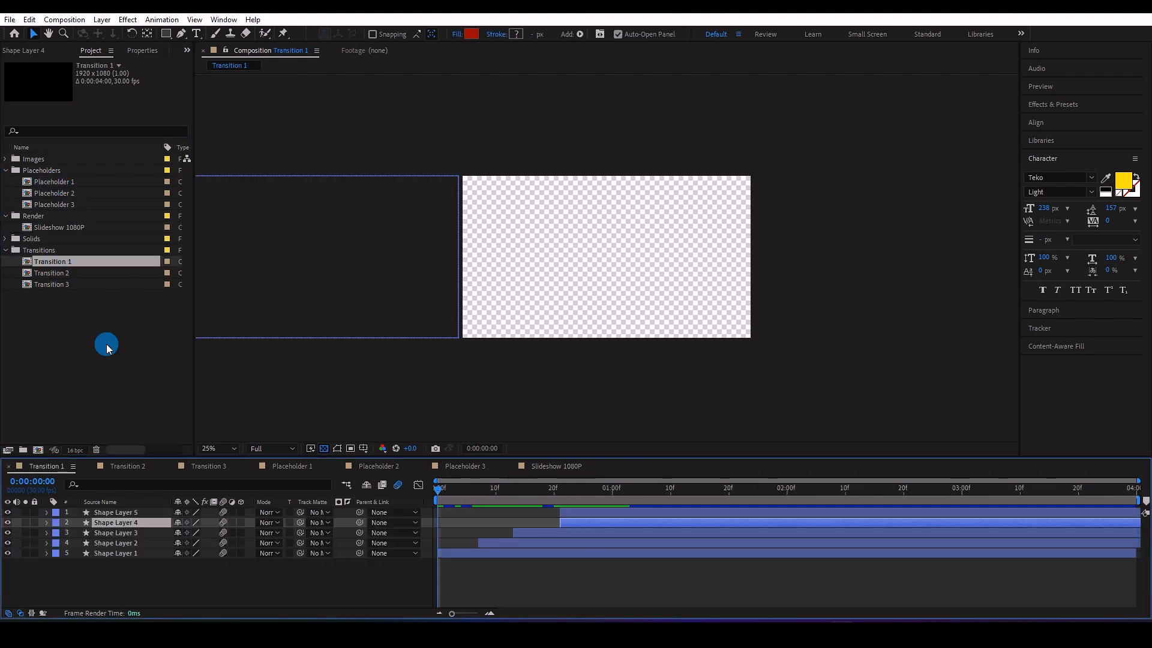
left_click(57, 183)
left_click_drag(56, 181, 126, 514)
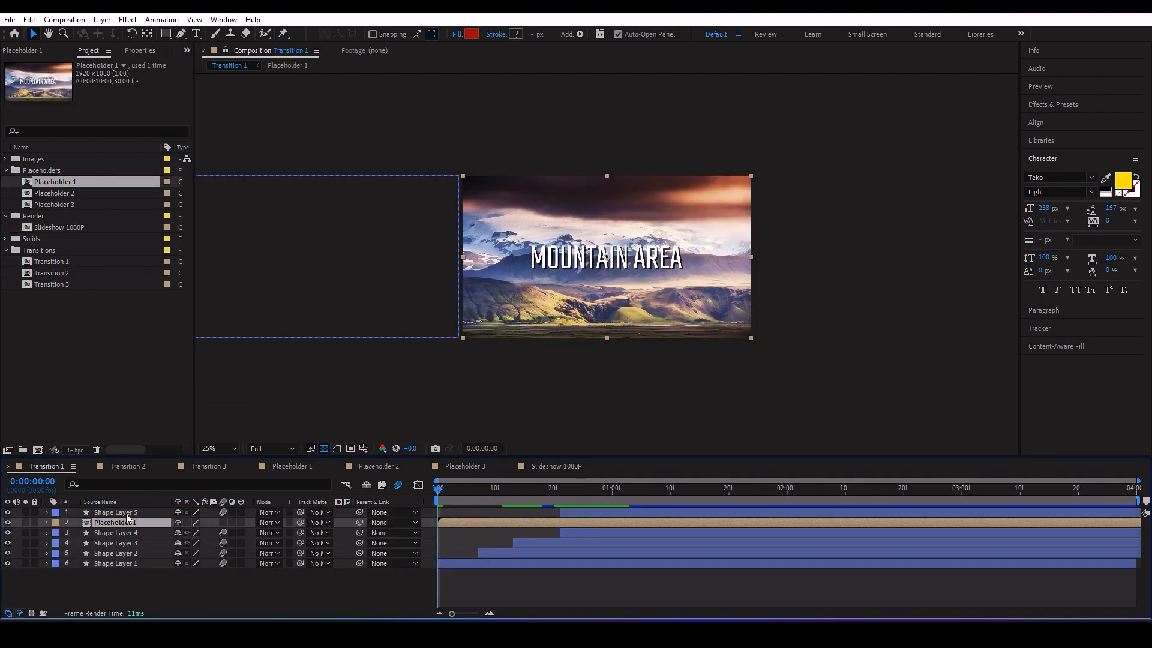
Set Shape Layer 5 as the track matte of Placeholder 1 and preview Transition 1.
left_click_drag(432, 493, 592, 488)
left_click(585, 511)
left_click(325, 512)
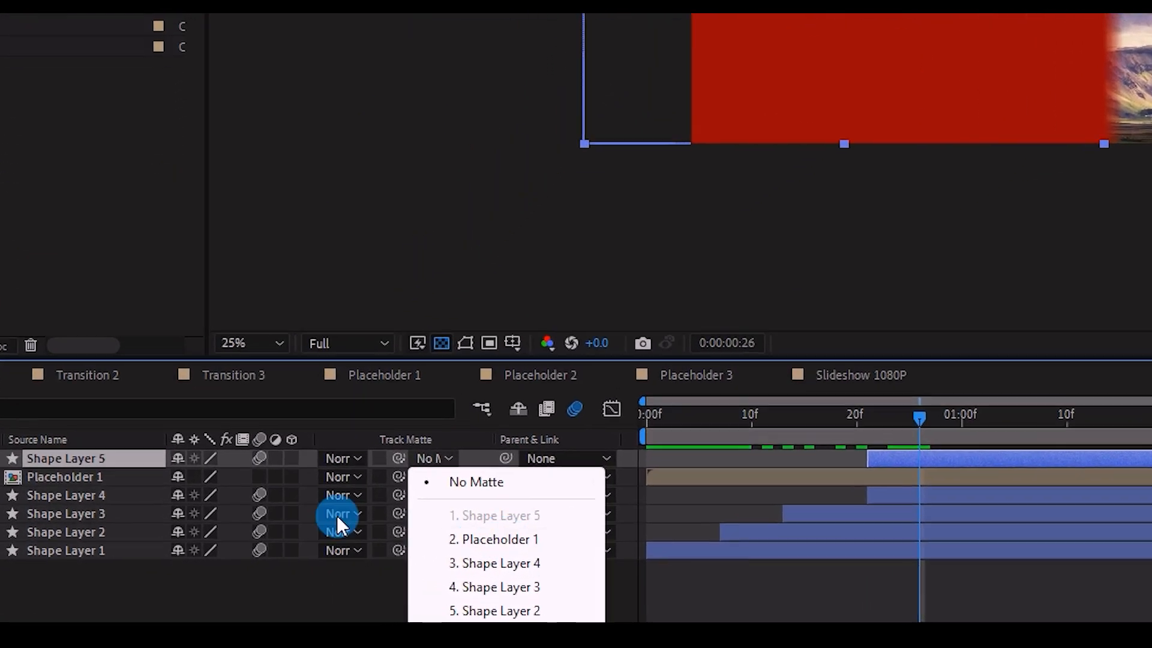
left_click(327, 520)
left_click(332, 520)
left_click(590, 276)
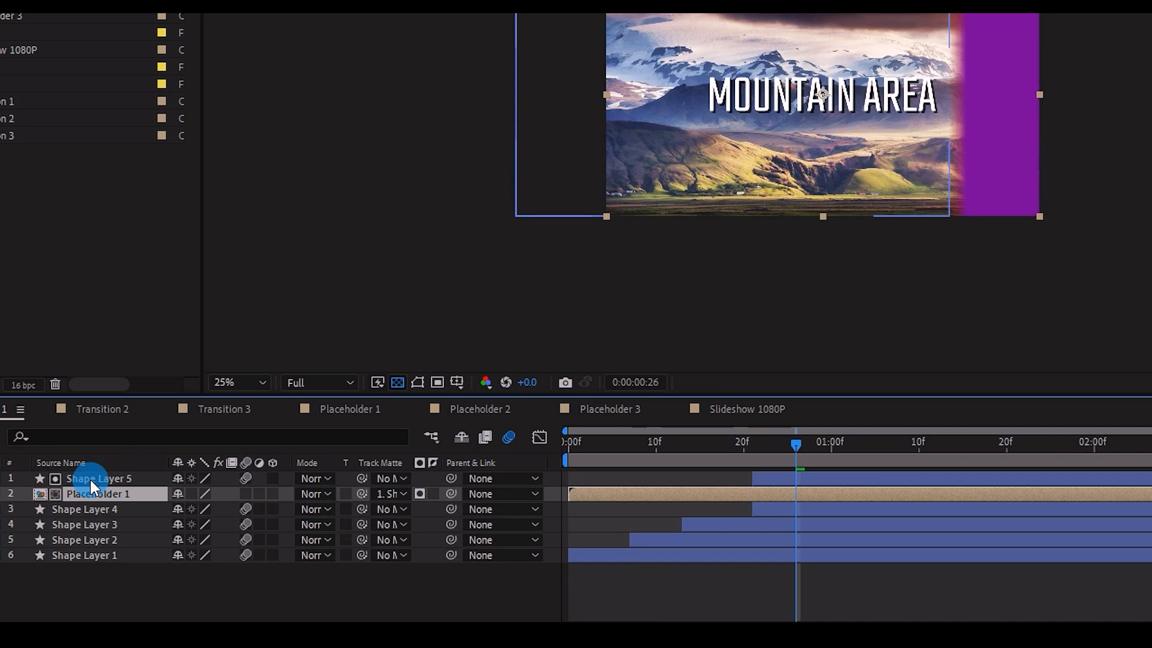
left_click_drag(1013, 397, 553, 423)
key("space")
left_click_drag(772, 489, 480, 489)
Add Transition 1 at the start of the Slideshow 1080P composition and play it.
left_click(553, 466)
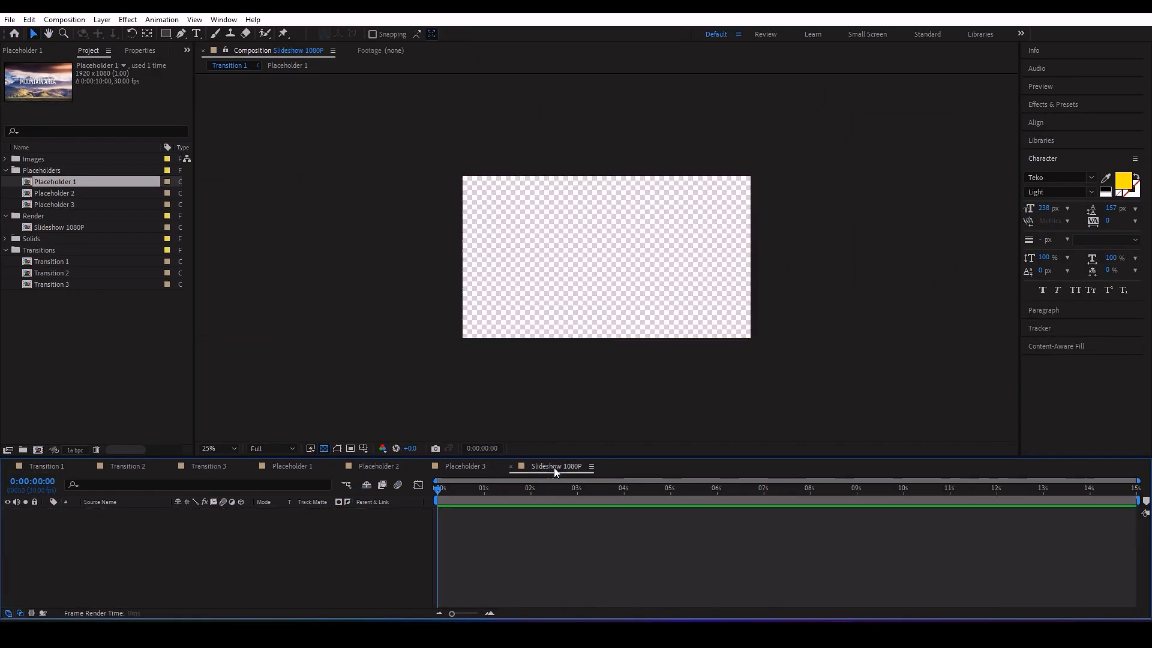
left_click_drag(50, 259, 114, 542)
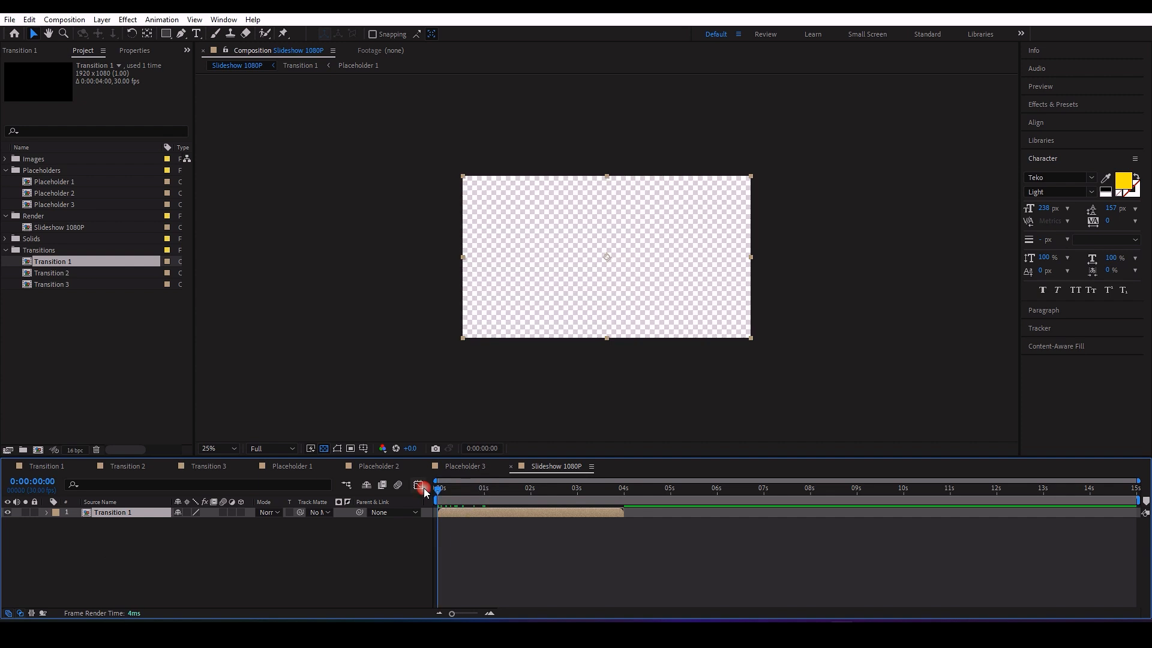
key("space")
key("space")
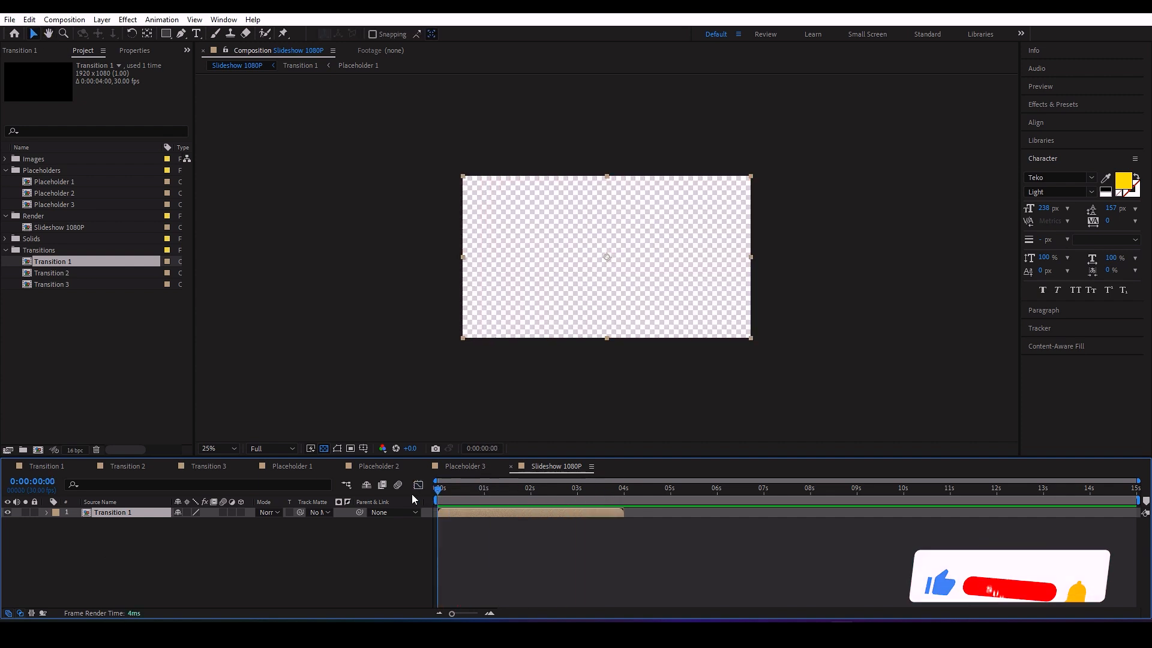
In Transition 2, duplicate the Orange Solid 1 layer and insert Placeholder 2 between the two copies.
double_click(52, 273)
left_click(708, 506)
left_click_drag(708, 506, 613, 517)
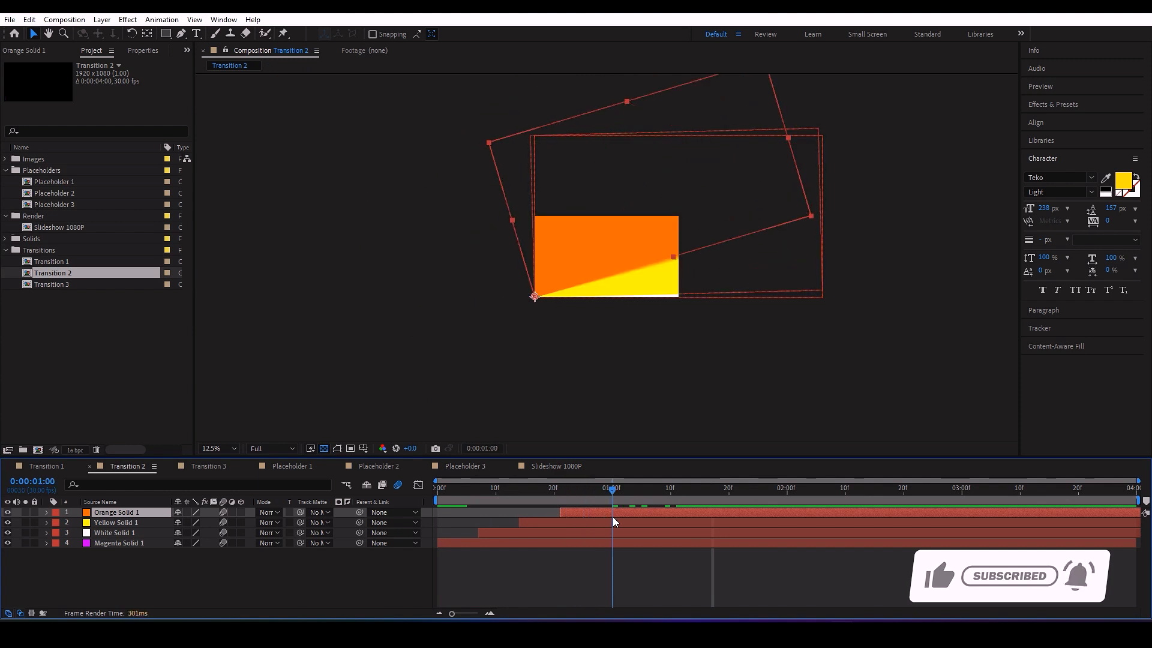
key("ctrl+d")
left_click_drag(90, 192, 135, 517)
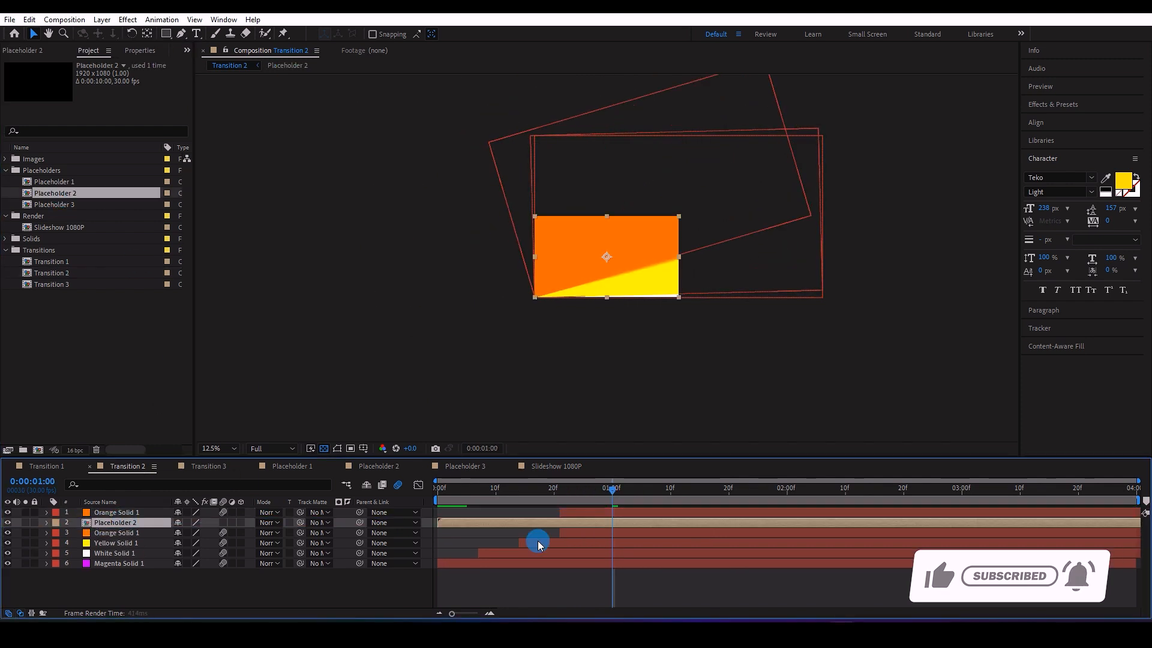
Set the top Orange Solid 1 layer as the track matte of Placeholder 2 and preview Transition 2.
left_click(309, 528)
left_click(364, 450)
left_click_drag(612, 489, 437, 489)
left_click(216, 448)
left_click(229, 253)
key("space")
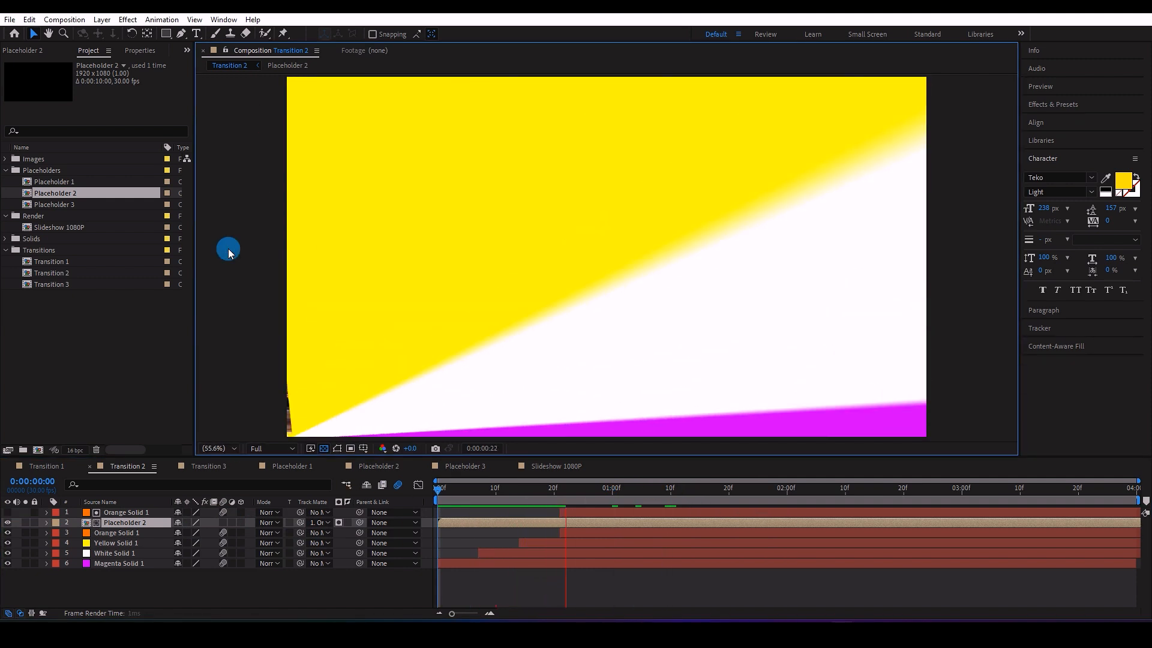
left_click(216, 449)
left_click(228, 333)
left_click_drag(632, 488, 646, 518)
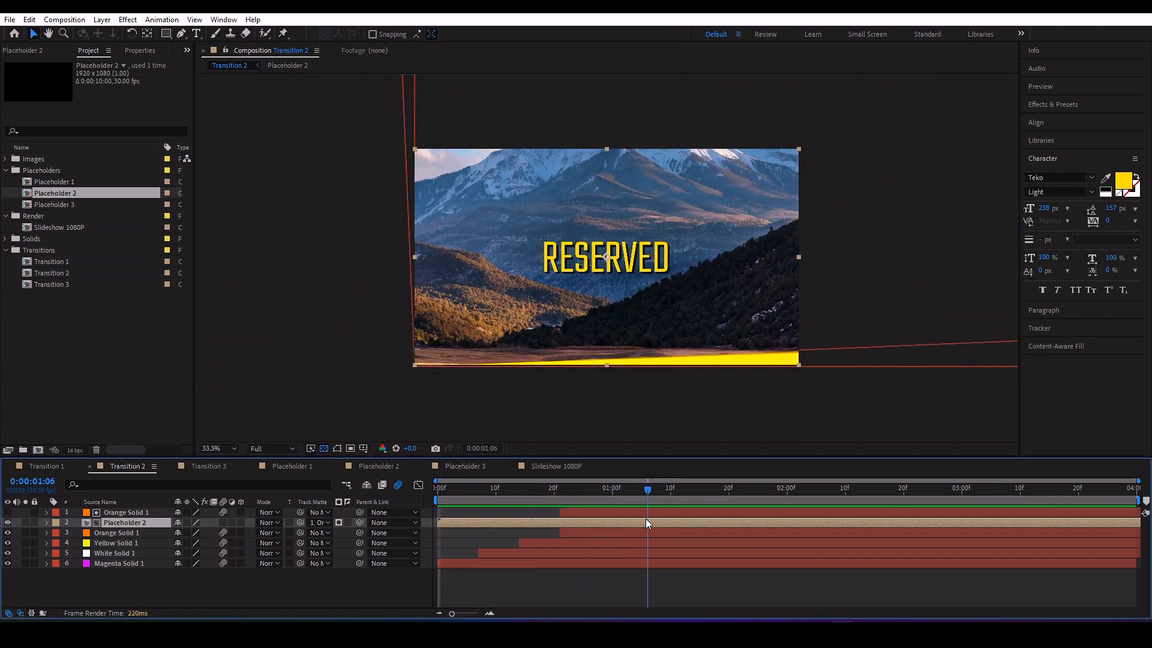
Add Transition 2 above Transition 1 in Slideshow 1080P, starting at about 3.2 seconds, and preview the overlap.
left_click(568, 471)
left_click_drag(47, 279, 583, 491)
left_click(564, 488)
left_click(598, 490)
left_click_drag(640, 513, 425, 502)
key("space")
left_click_drag(759, 491, 738, 496)
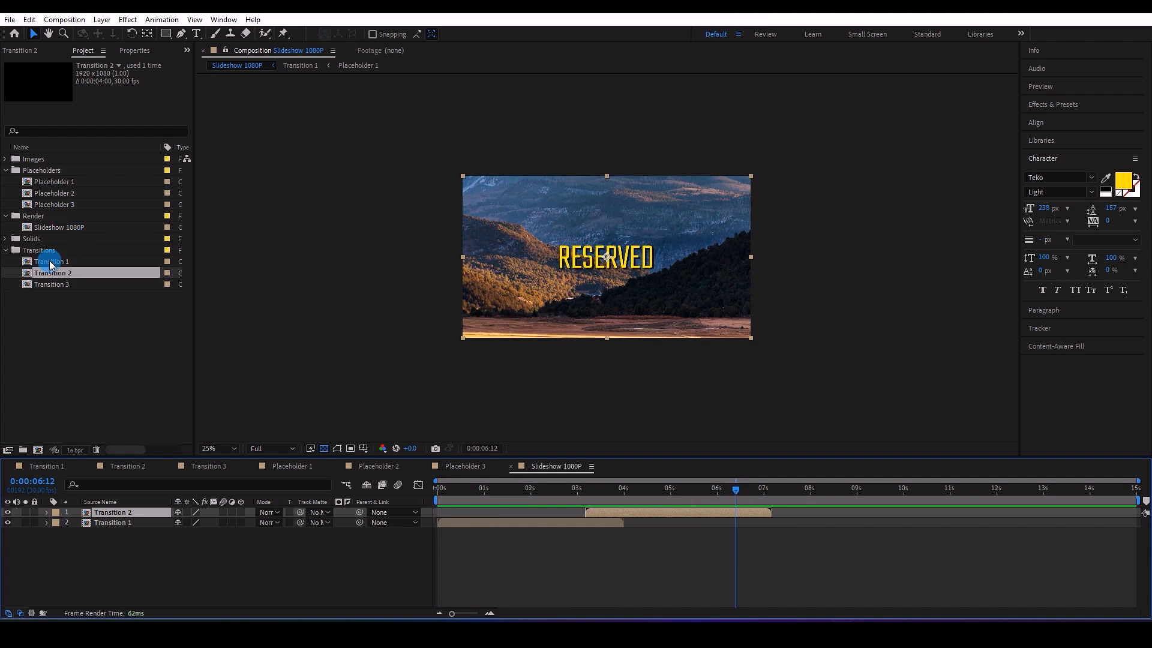
Open Transition 3 and add Placeholder 3 beneath Black Solid 1, starting at 0:00:00:08.
double_click(52, 285)
key("space")
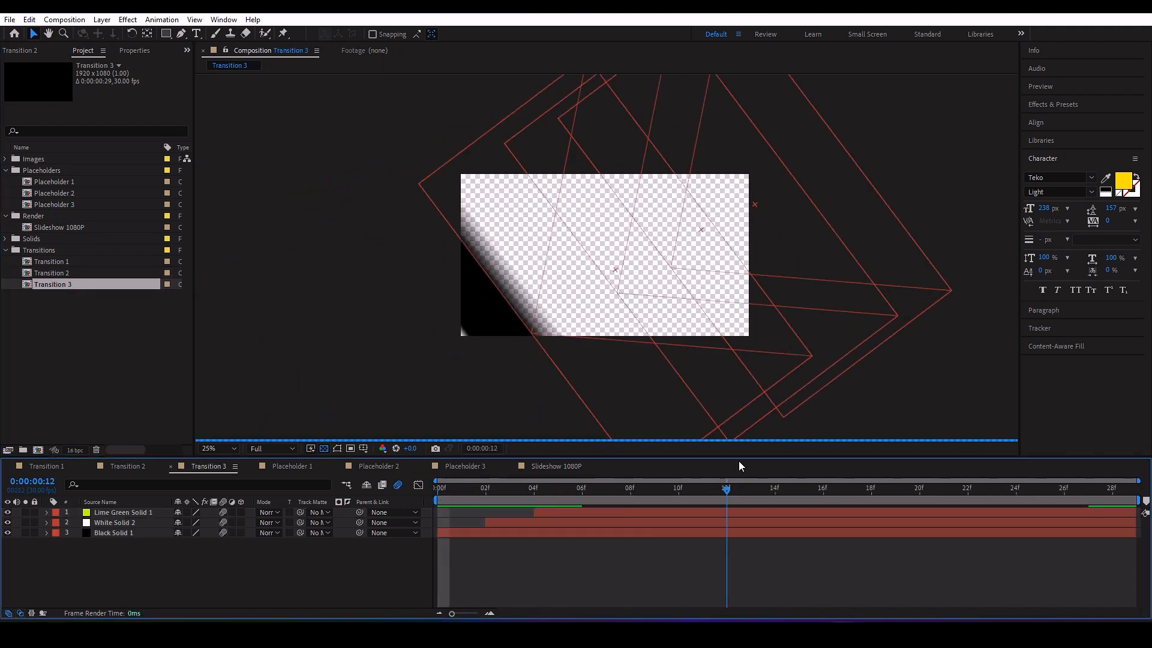
left_click(43, 280)
left_click_drag(54, 205, 107, 566)
left_click(452, 544)
left_click_drag(439, 488, 641, 479)
left_click_drag(571, 542, 656, 535)
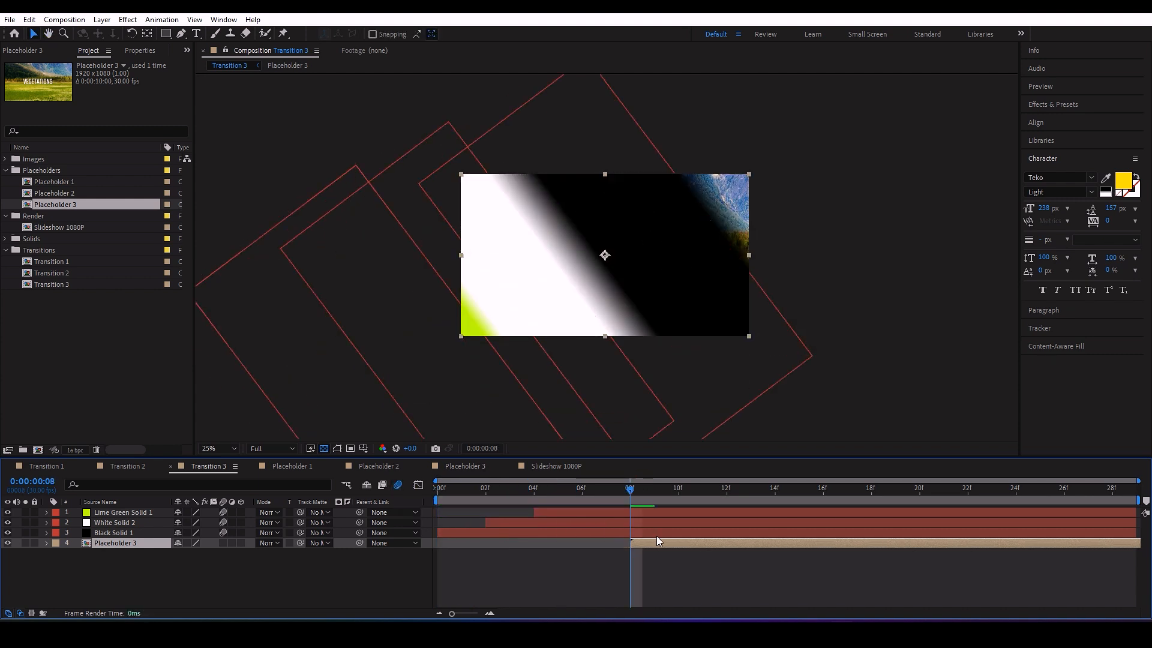
Shift Placeholder 3 in Transition 3 so it starts at 0:00:00:09, and preview the transition.
left_click_drag(636, 485, 647, 484)
left_click_drag(643, 542, 668, 542)
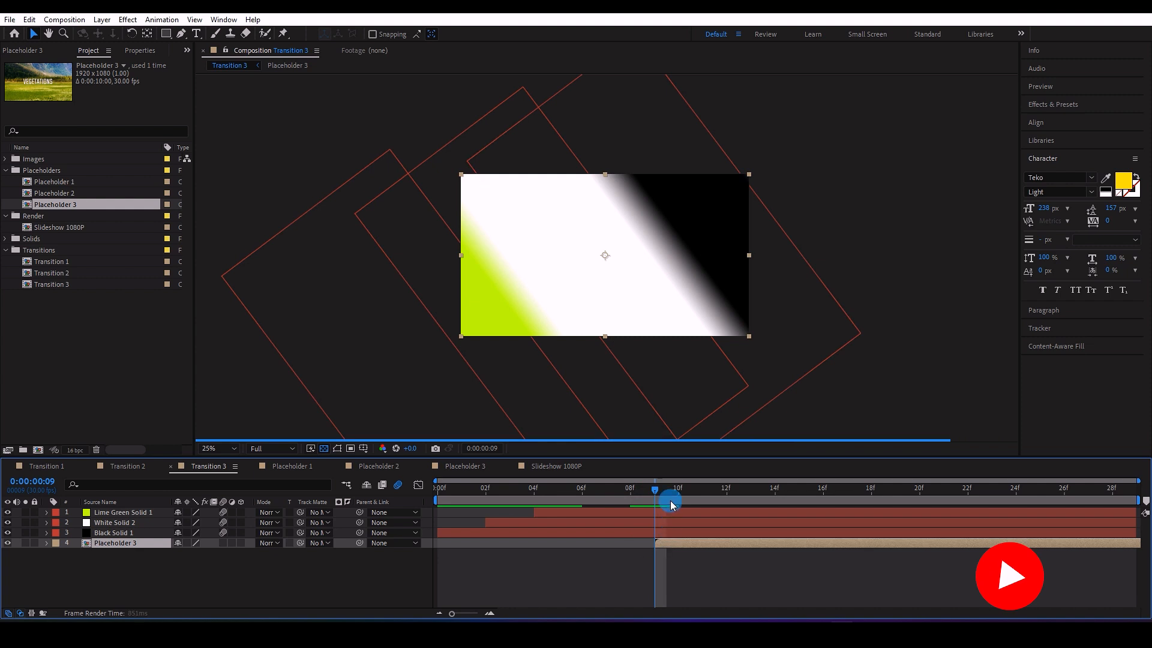
left_click_drag(664, 487, 377, 502)
key("space")
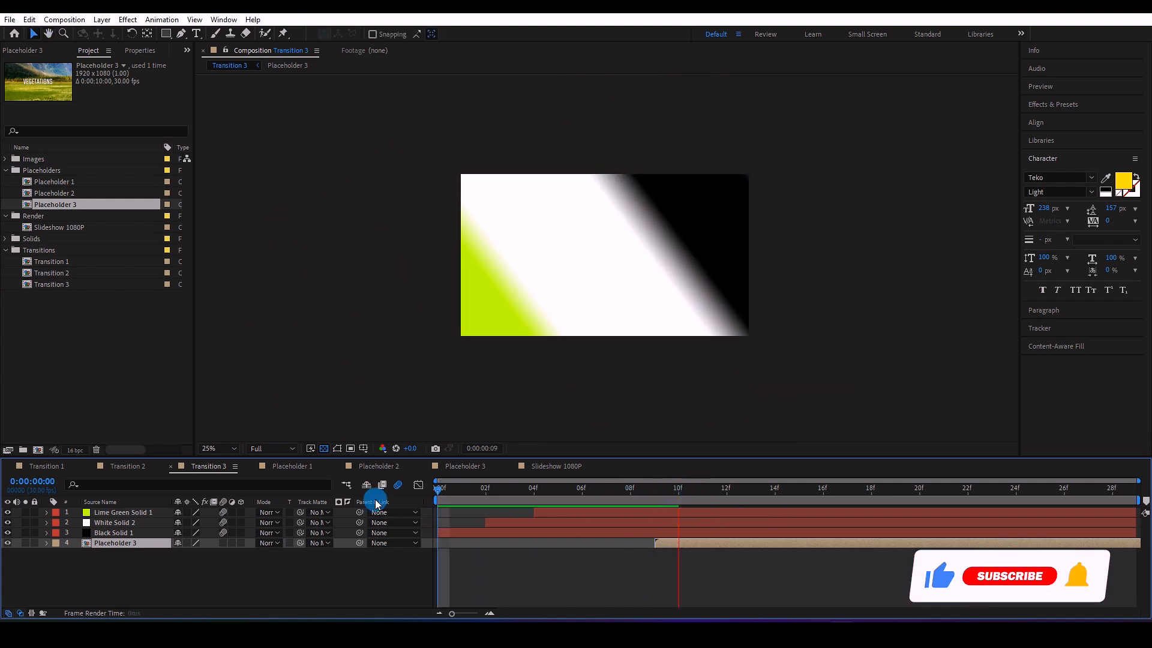
Turn off motion blur for the Transition 3 composition and replay the transition.
left_click(668, 491)
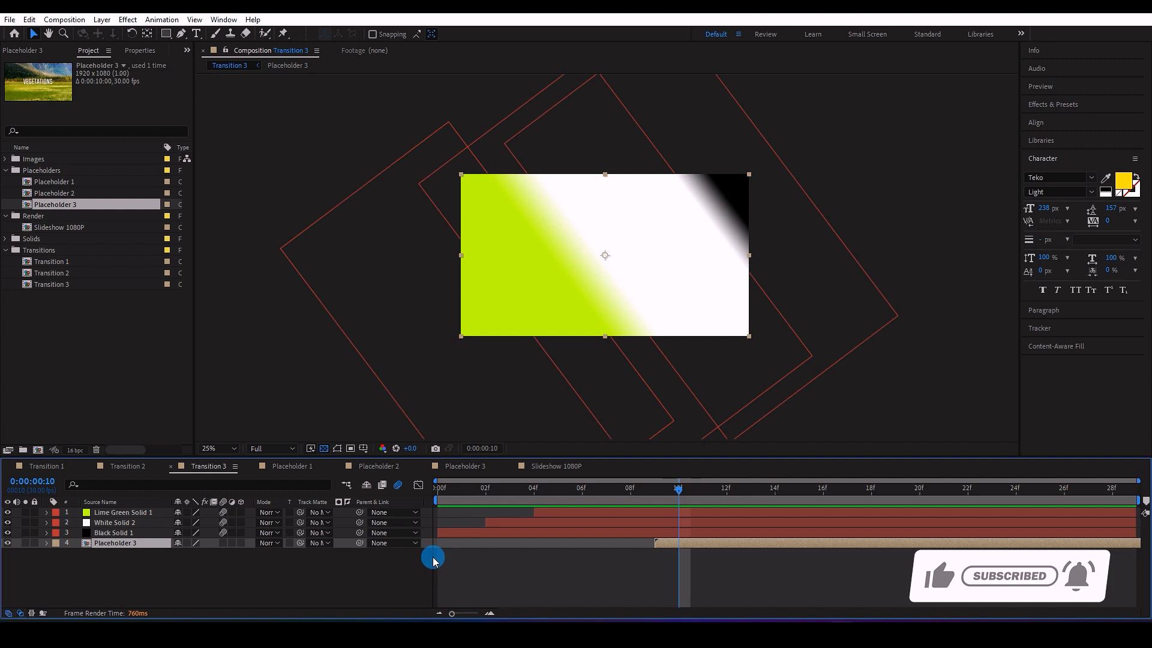
left_click(398, 485)
key("space")
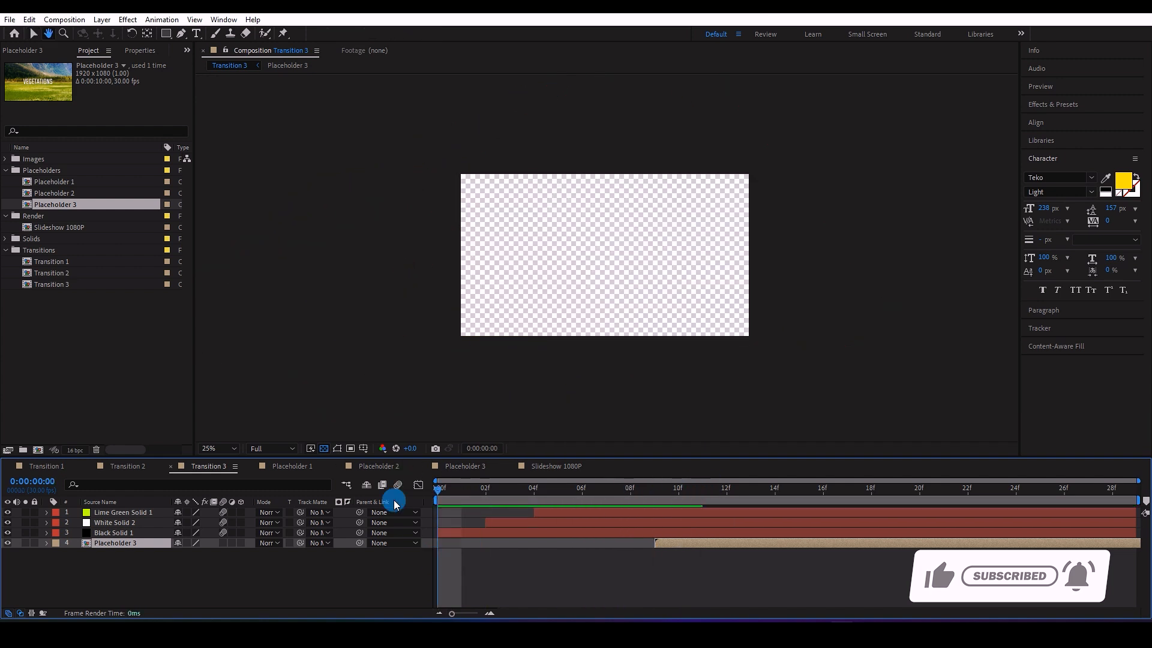
left_click_drag(696, 490, 726, 493)
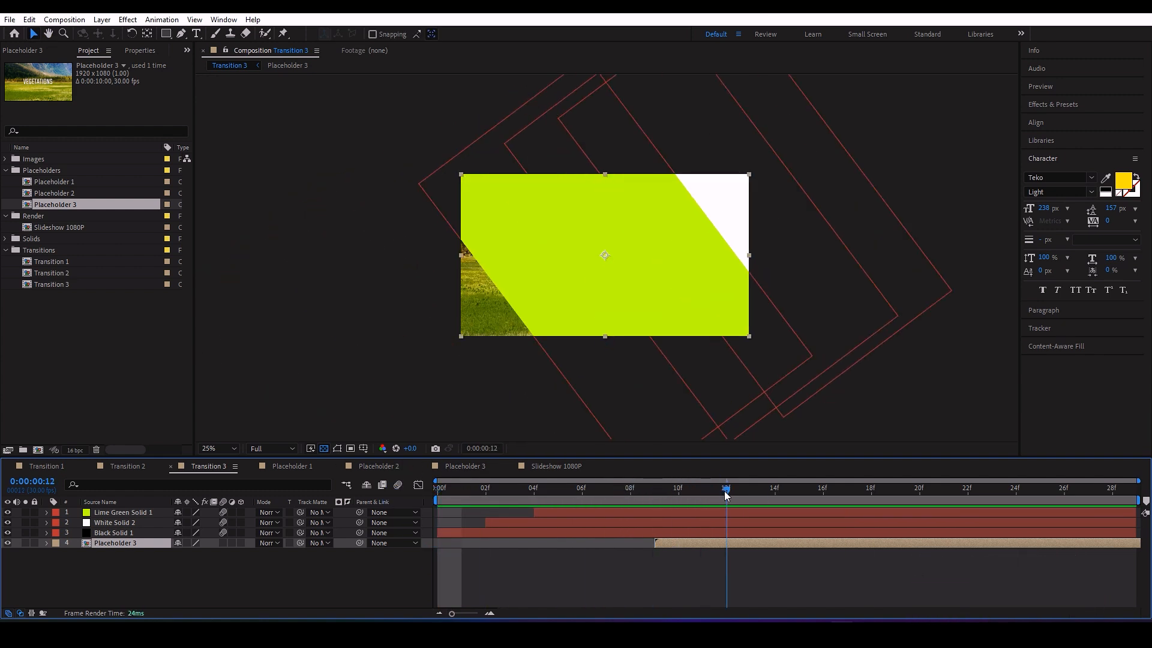
Add Transition 3 above Transition 2 in Slideshow 1080P, starting at about 6.6 seconds.
left_click(186, 129)
left_click(84, 333)
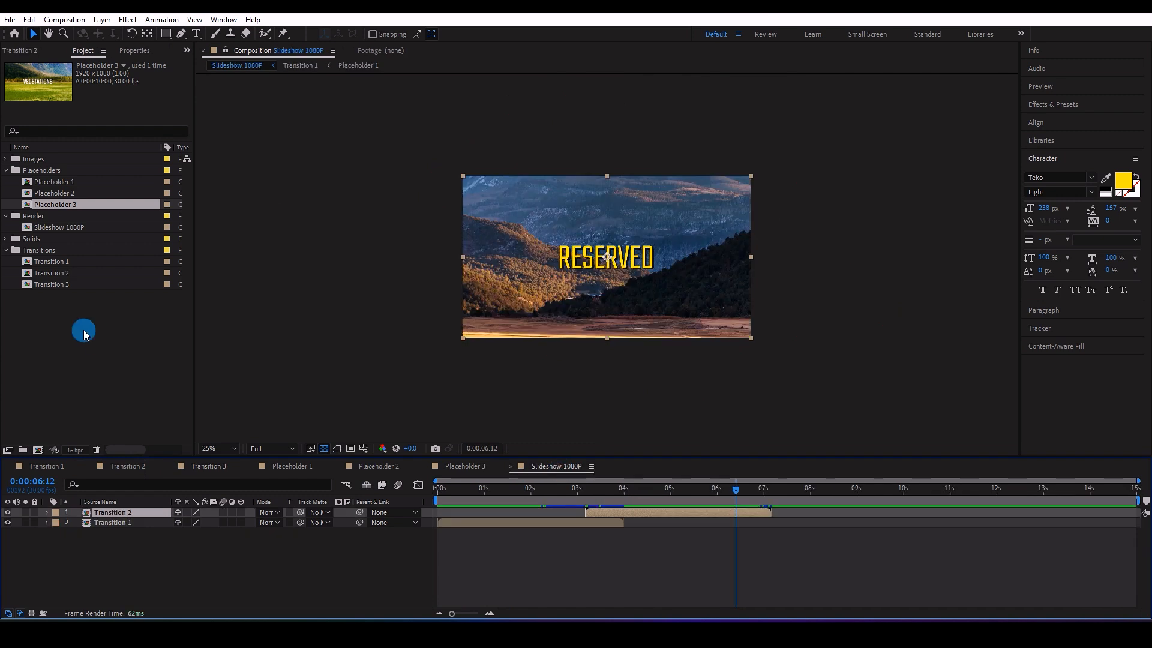
left_click(59, 284)
left_click_drag(59, 284, 111, 512)
left_click_drag(454, 515, 761, 532)
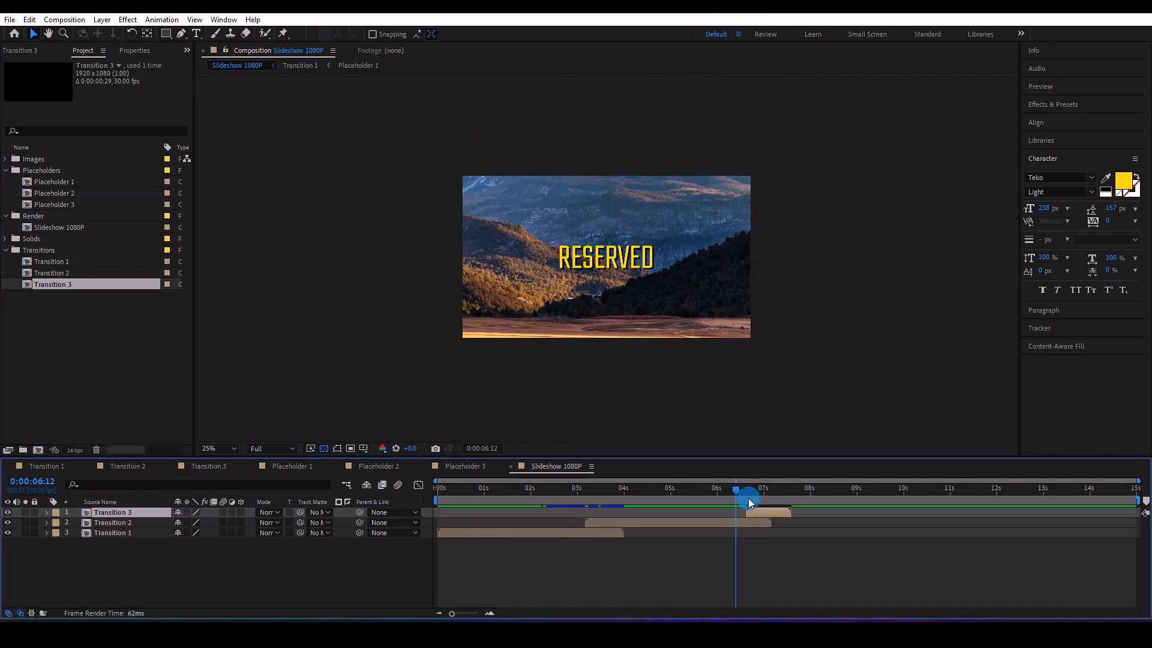
left_click(465, 467)
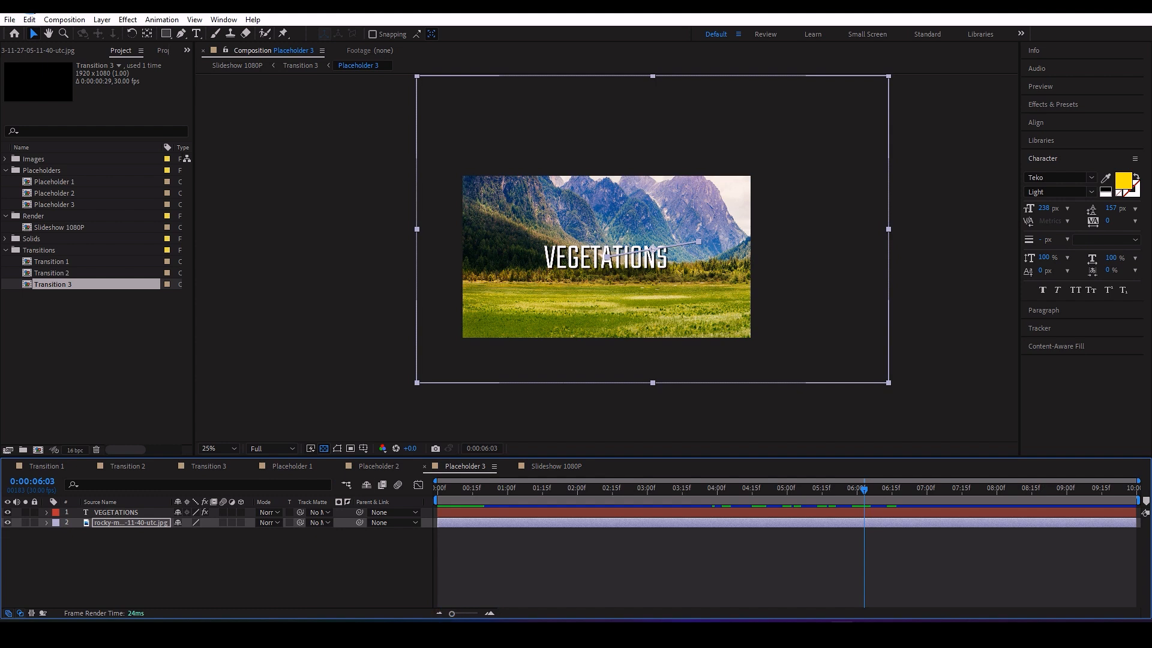
left_click(63, 21)
left_click(111, 54)
left_click(716, 457)
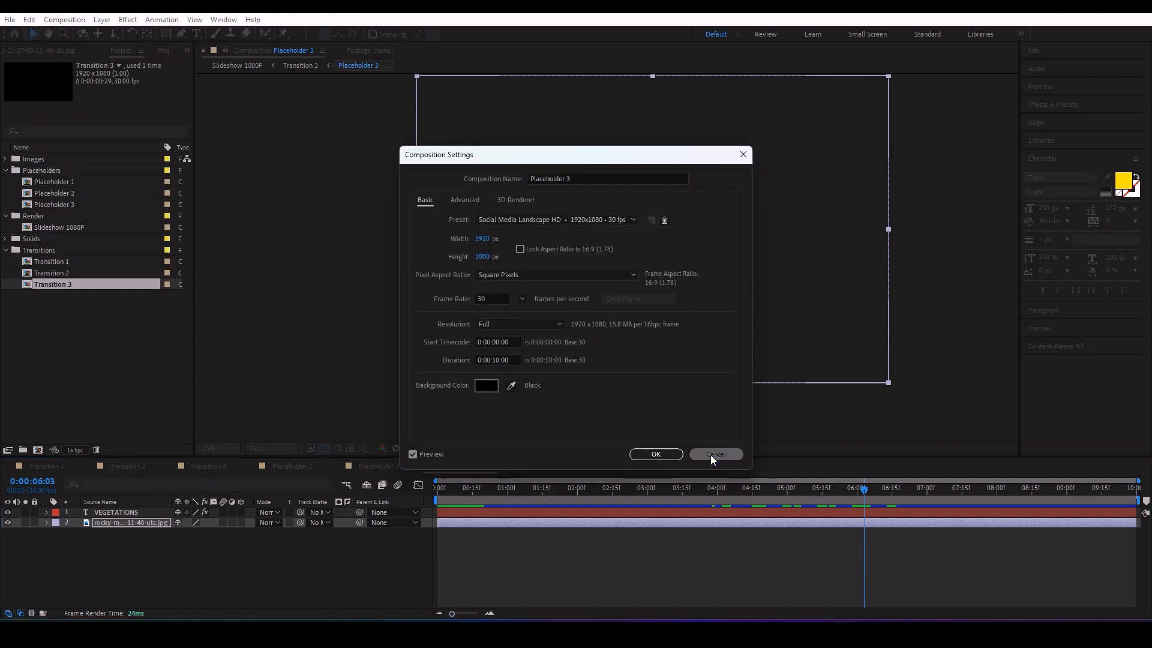
Set the duration of the Transition 3 composition to 0:00:15:00.
left_click(228, 468)
left_click(63, 19)
left_click(116, 52)
left_click(498, 360)
left_click(655, 454)
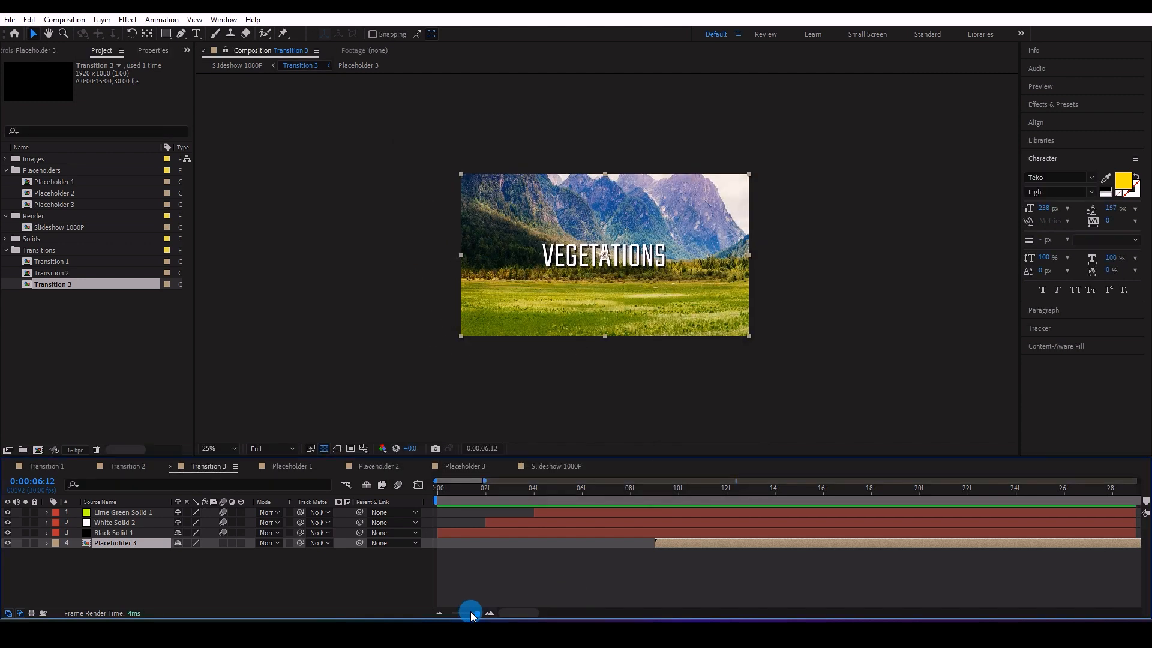
Extend the Transition 3 layer to the end of Slideshow 1080P and preview the whole slideshow.
left_click(556, 466)
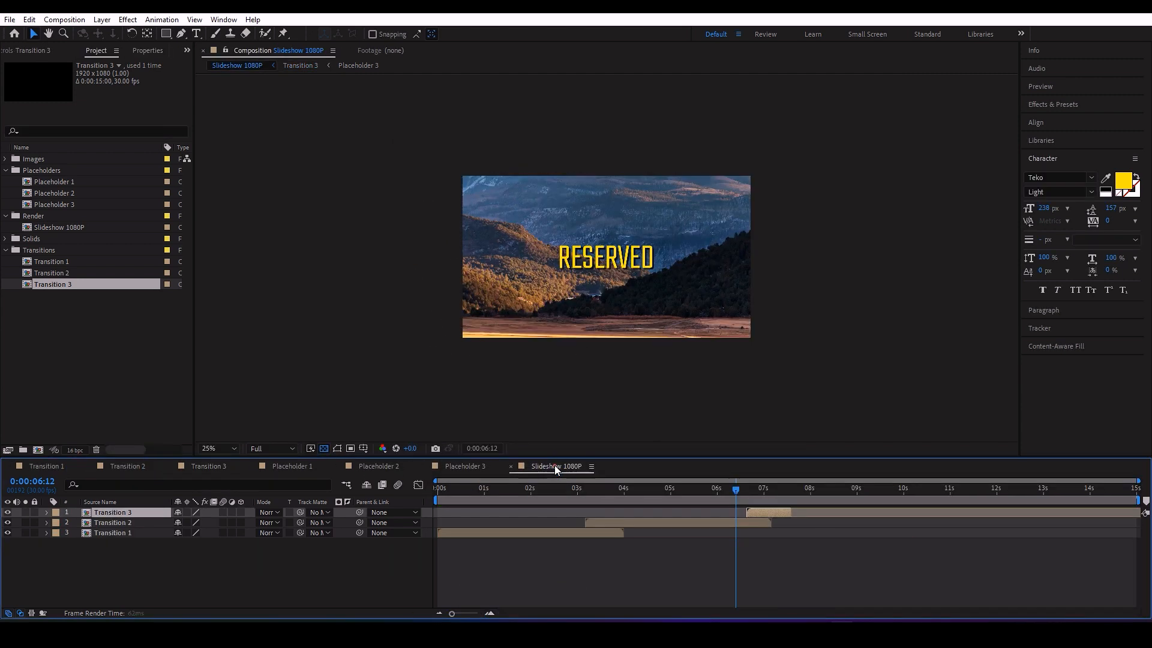
left_click_drag(786, 512, 1140, 512)
mouse_move(783, 489)
left_mouse_down()
mouse_move(739, 488)
mouse_move(778, 489)
left_mouse_up()
key("space")
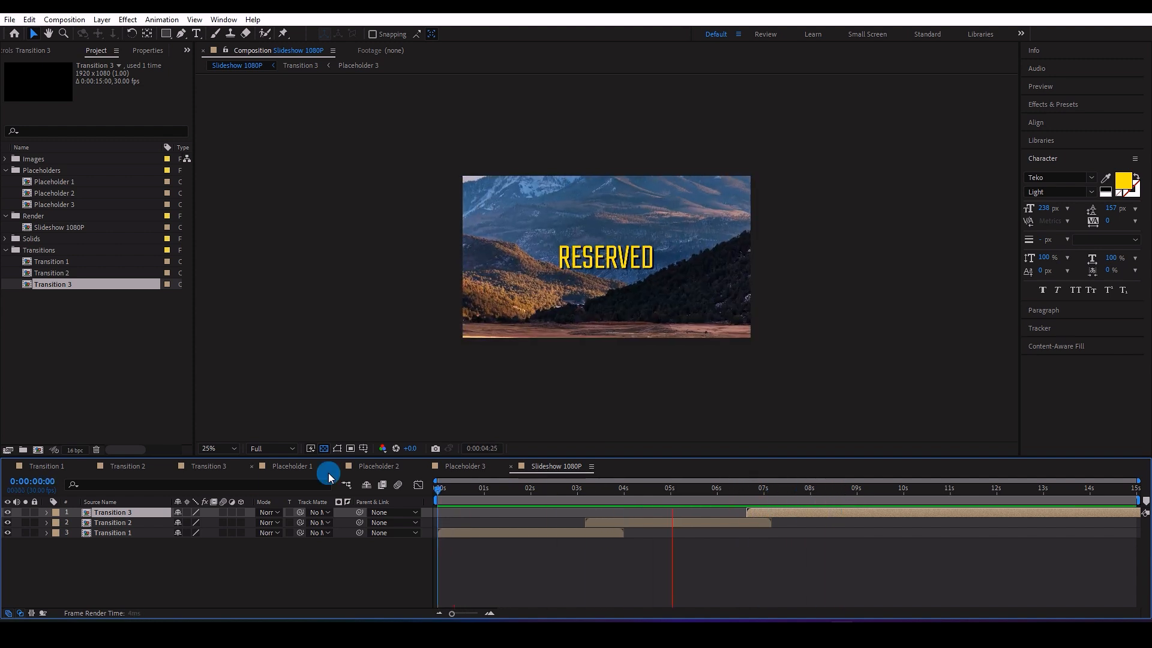
key("space")
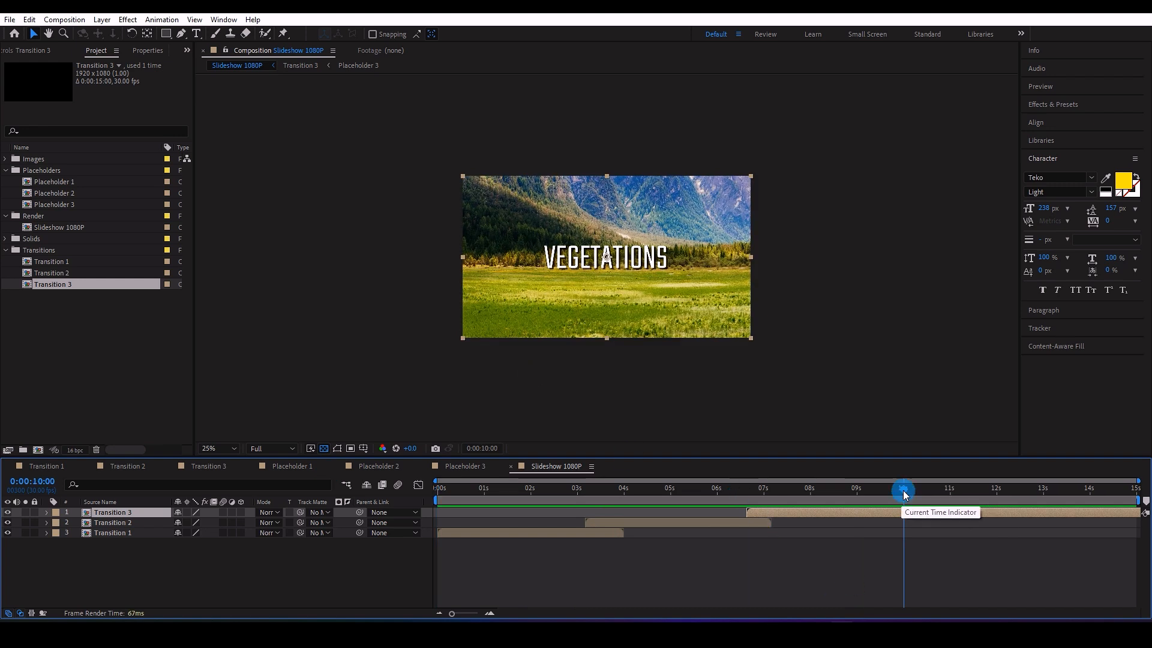
End the Slideshow 1080P work area at about 10.2 seconds and preview it from the start.
left_click(912, 493)
left_click(137, 450)
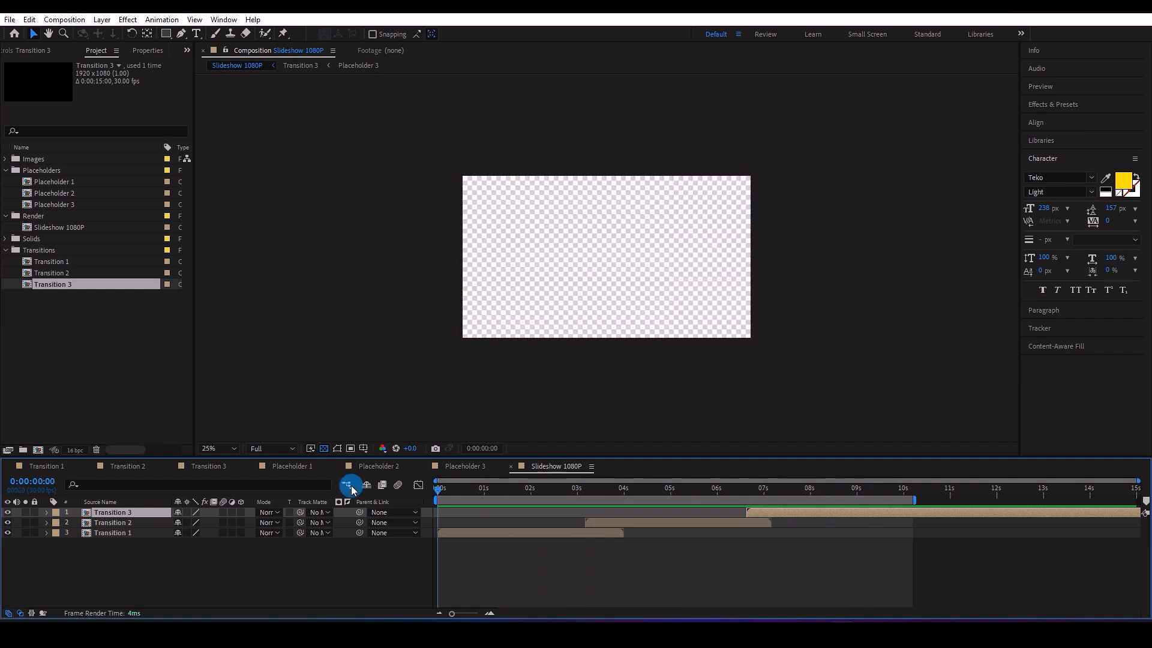
key("space")
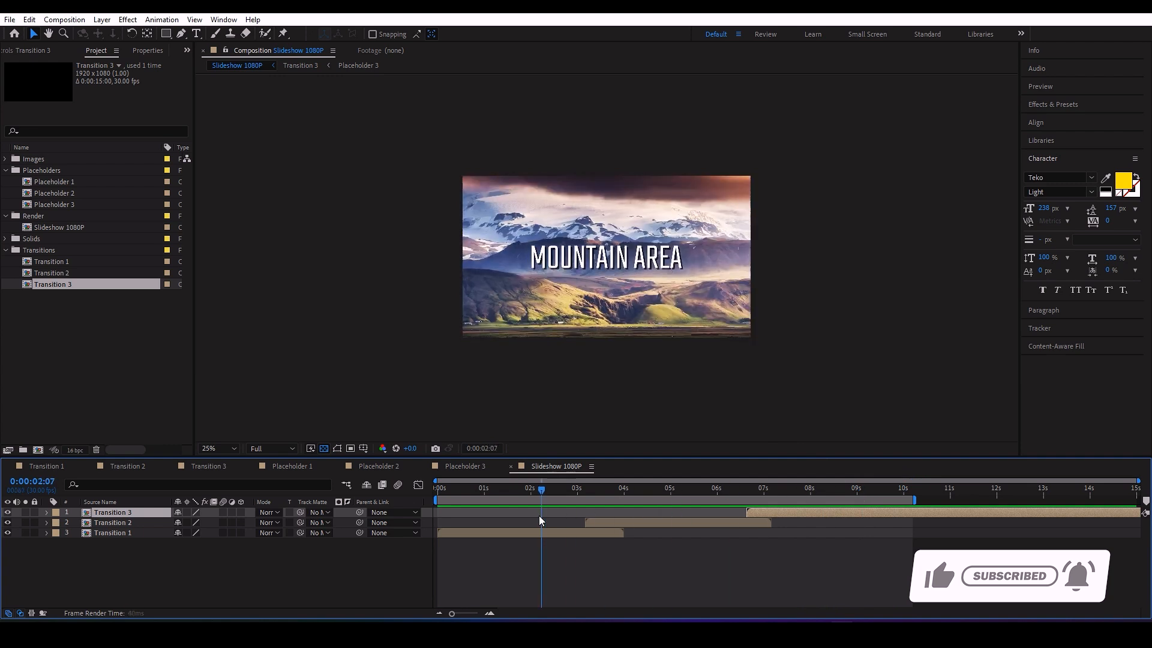
left_click_drag(441, 489, 471, 496)
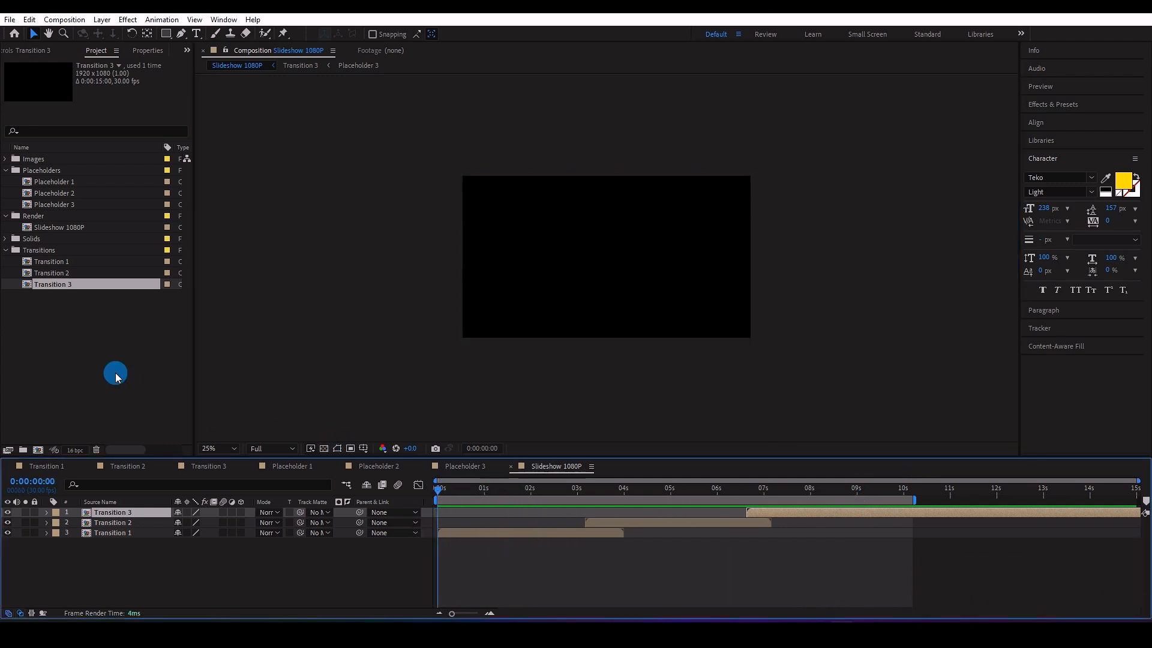
Import the green-meadow-and-snow-capped-watzmann-mountain image as footage into the Images folder.
left_click(37, 160)
left_click(7, 171)
left_click(5, 159)
left_click(10, 21)
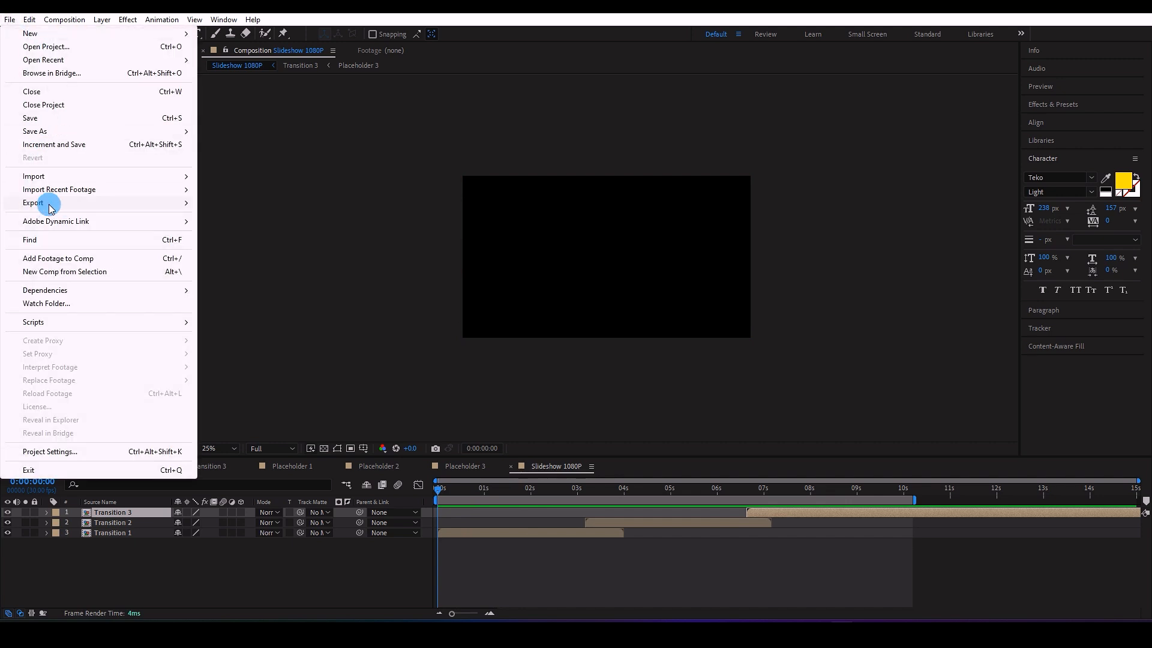
mouse_move(150, 175)
left_click(226, 175)
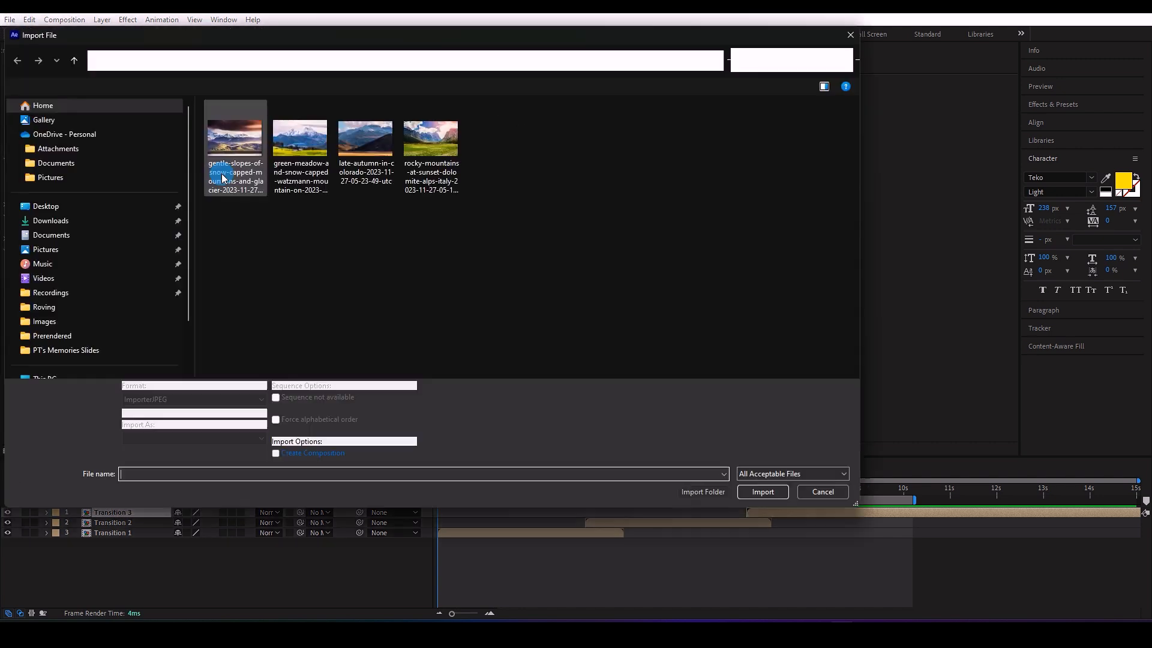
left_click(300, 139)
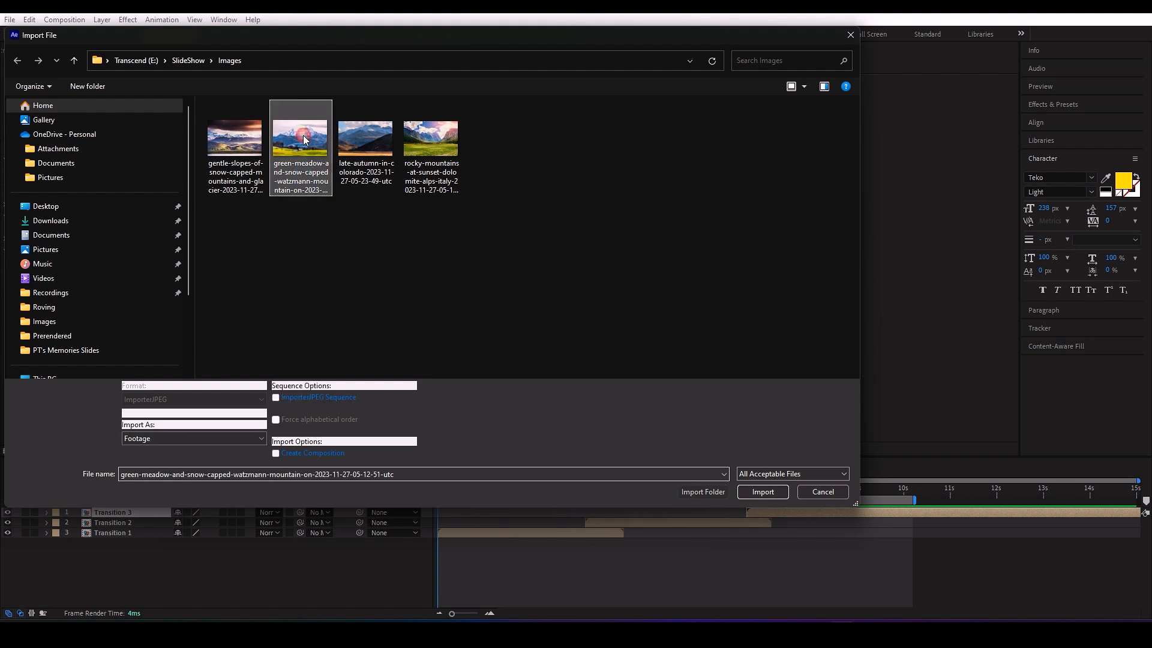
left_click(762, 492)
Add the green meadow image beneath all layers in Slideshow 1080P and fit it to the composition width.
left_click_drag(28, 184, 73, 555)
left_click(102, 20)
mouse_move(250, 167)
left_click(437, 330)
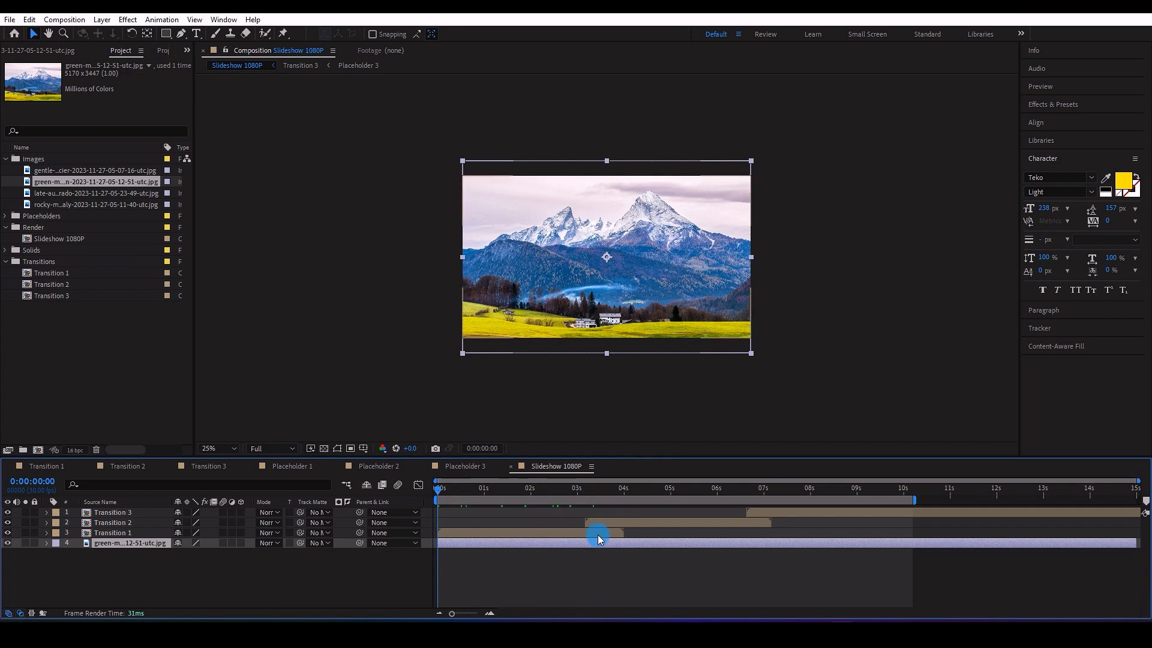
End the work area at 0:00:12:00 and shift all three transition layers together so Transition 1 starts at about 1 second.
left_click(997, 495)
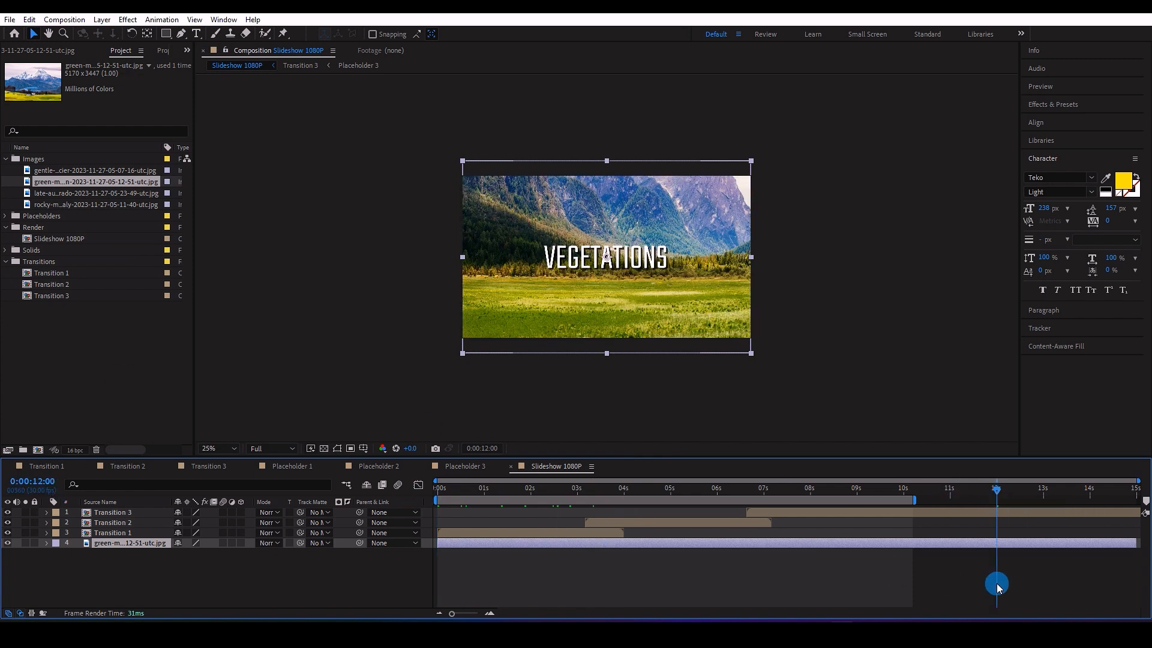
key("n")
left_click(887, 513)
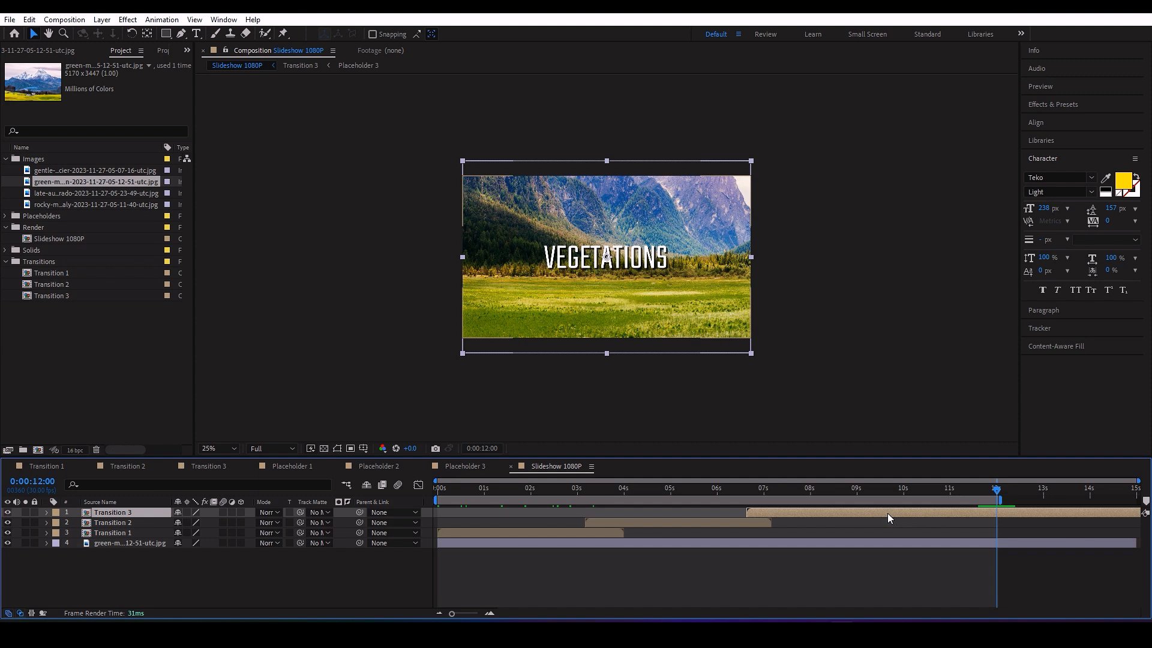
left_click(675, 527, "shift")
left_click(496, 531, "shift")
left_click_drag(488, 533, 520, 531)
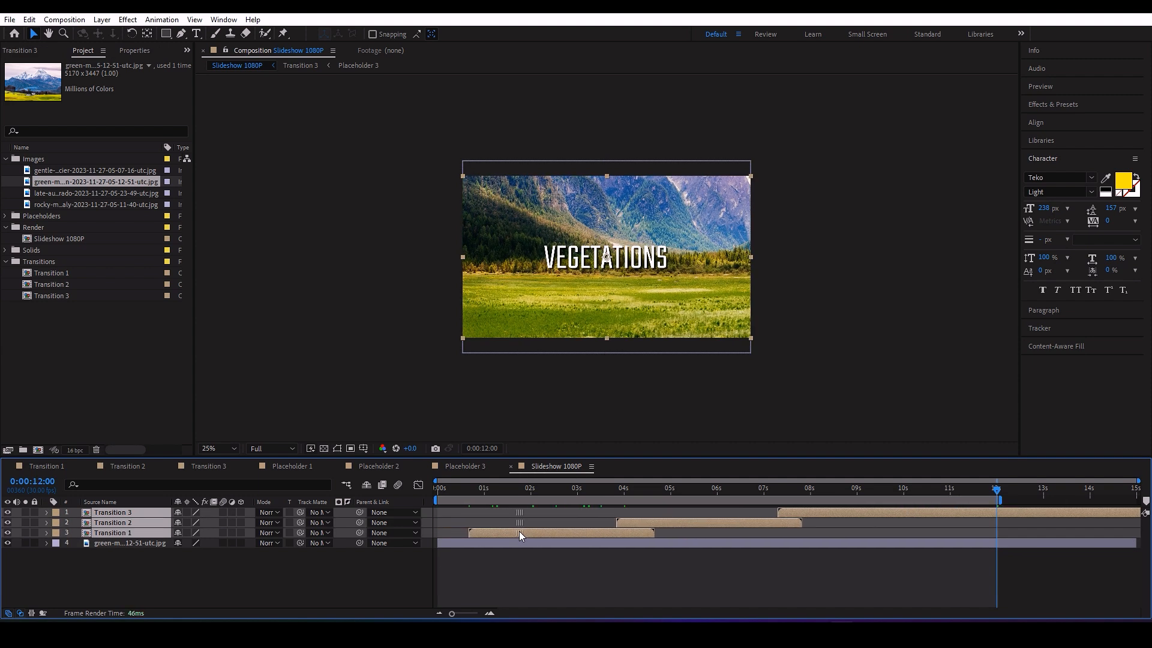
left_click_drag(1003, 497, 440, 488)
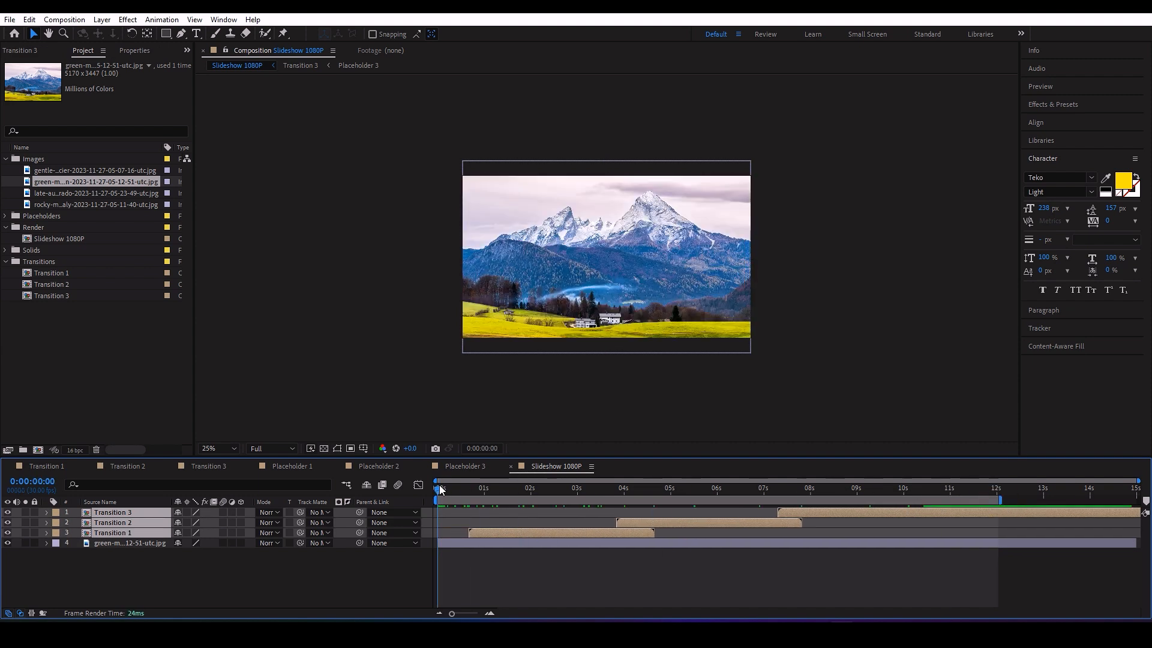
left_click_drag(587, 535, 601, 535)
left_click(486, 498)
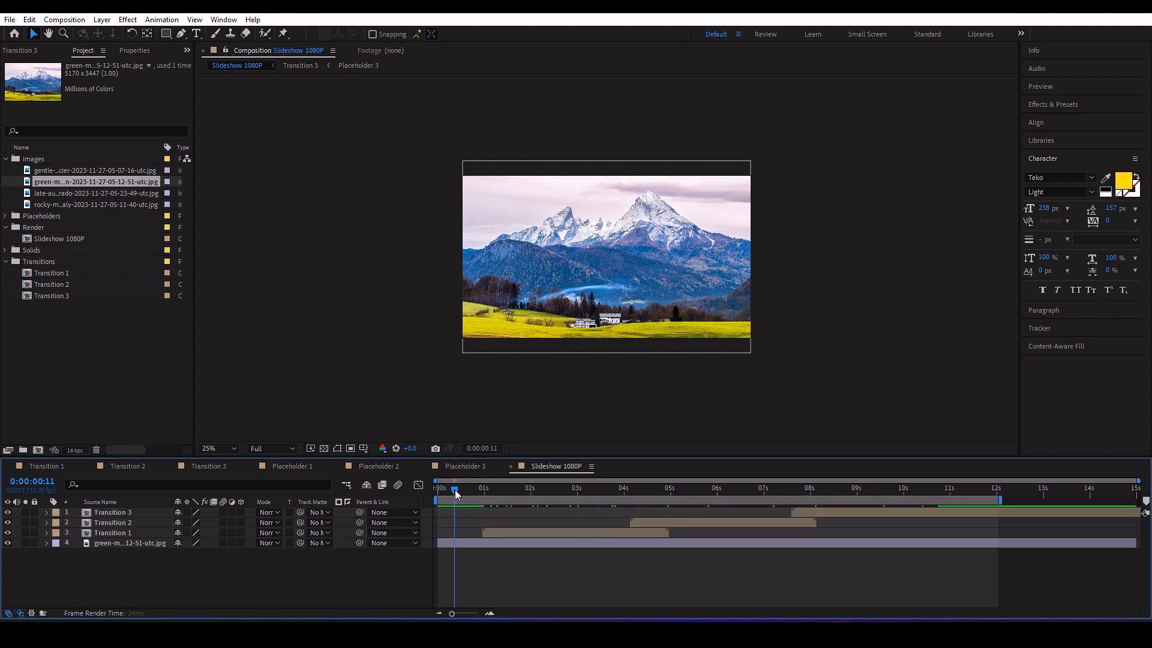
left_click_drag(467, 492, 427, 507)
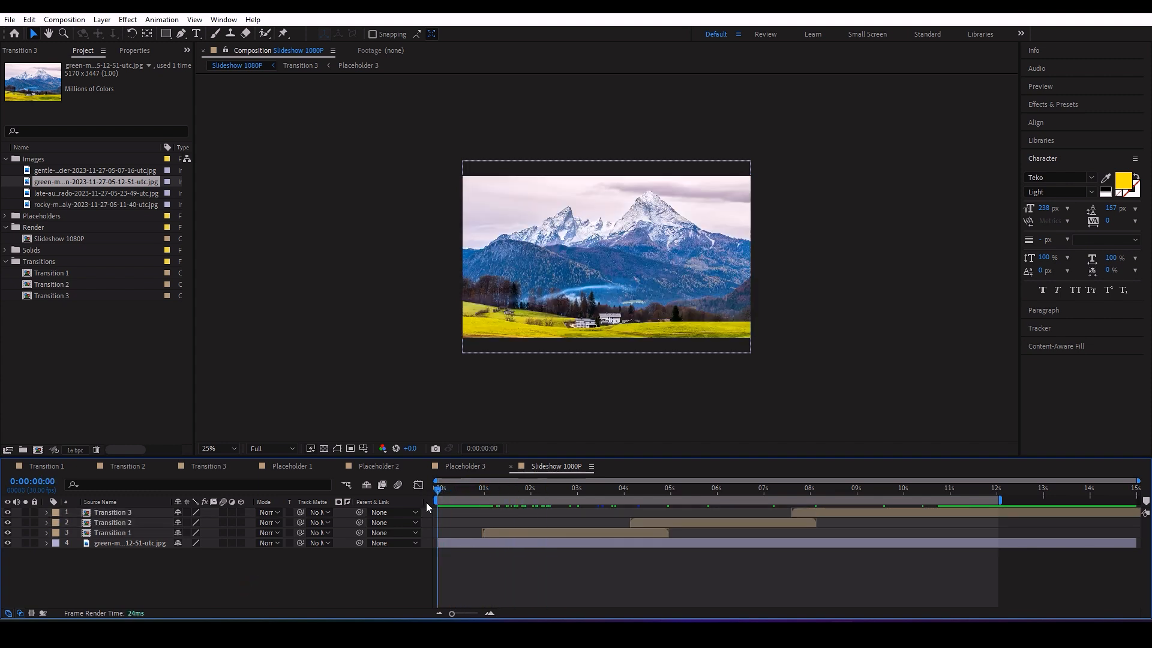
Create a black solid named BG beneath all layers in Slideshow 1080P and add an adjustment layer on top.
left_click(220, 448)
left_click(219, 335)
left_click(117, 542)
right_click(129, 577)
mouse_move(264, 426)
left_click(311, 461)
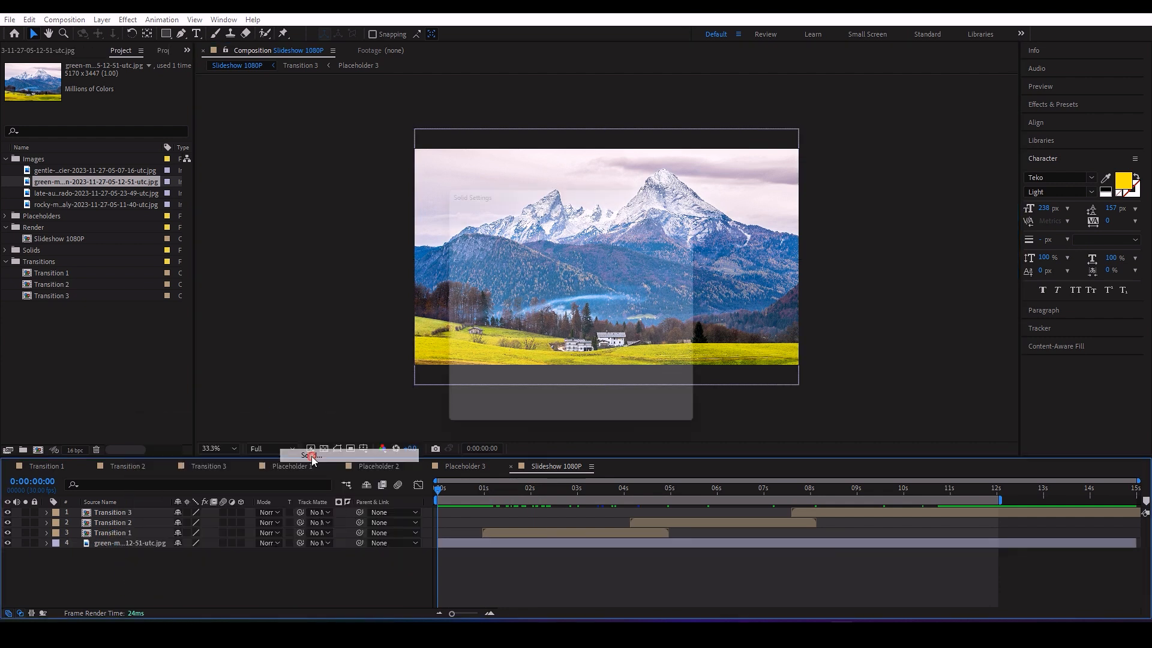
left_click(569, 391)
left_click(150, 462)
left_click(362, 313)
left_click(575, 208)
type("BG")
left_click(620, 424)
left_click_drag(114, 513, 82, 585)
key("ctrl+alt+y")
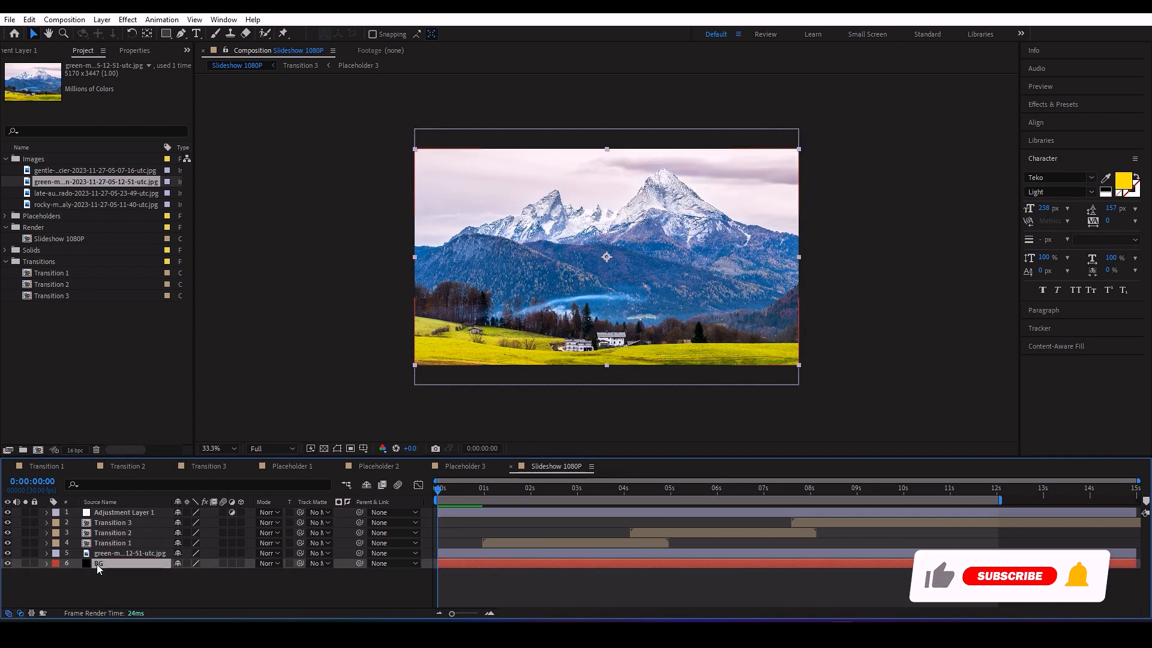
Move the BG solid directly beneath Adjustment Layer 1 and rename it Mask.
left_click_drag(104, 535, 100, 519)
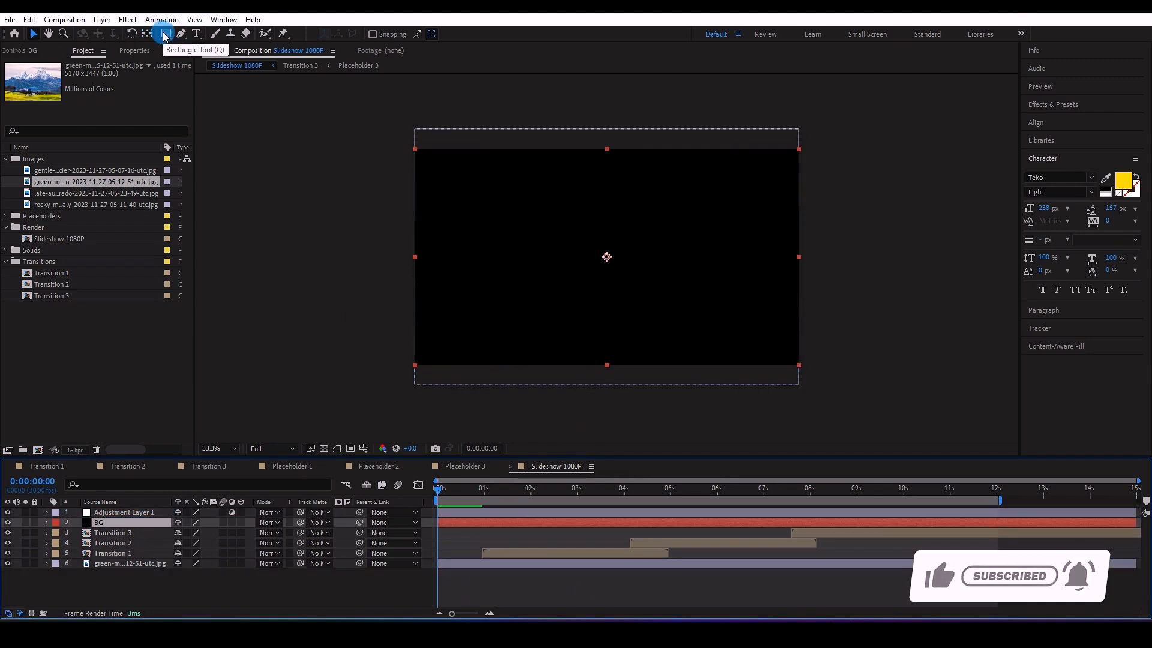
key("Return")
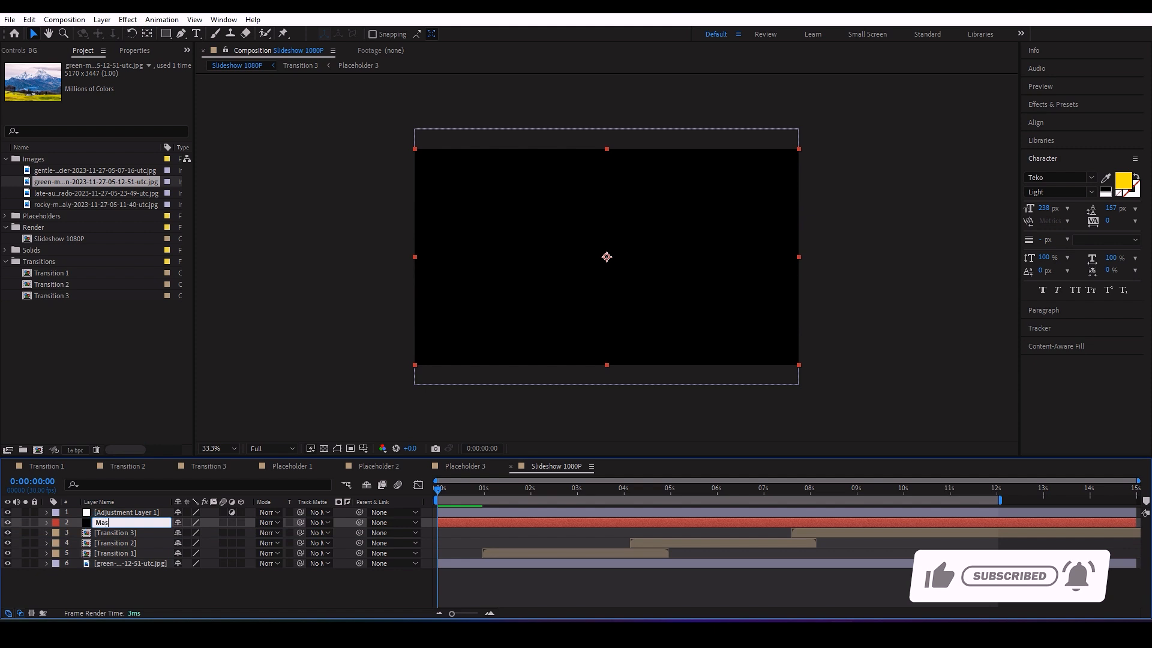
key("Return")
Add a full-frame mask to the Mask layer, shrink its height evenly, and set it to Subtract to form letterbox bars.
key("ctrl+shift+n")
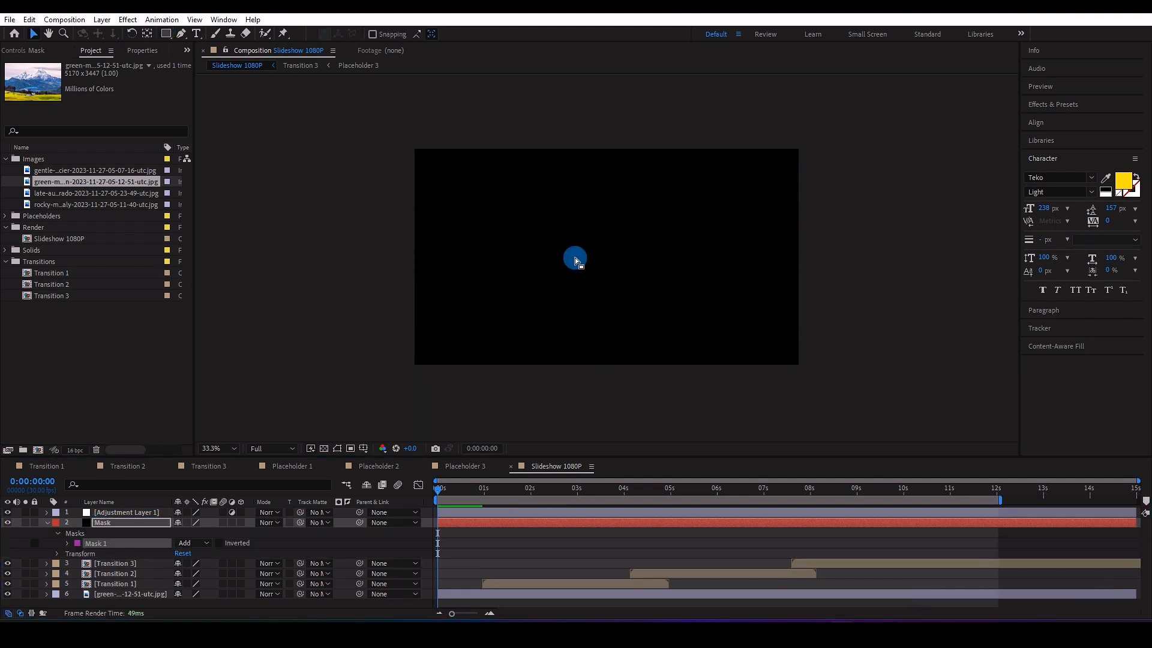
left_click(801, 150)
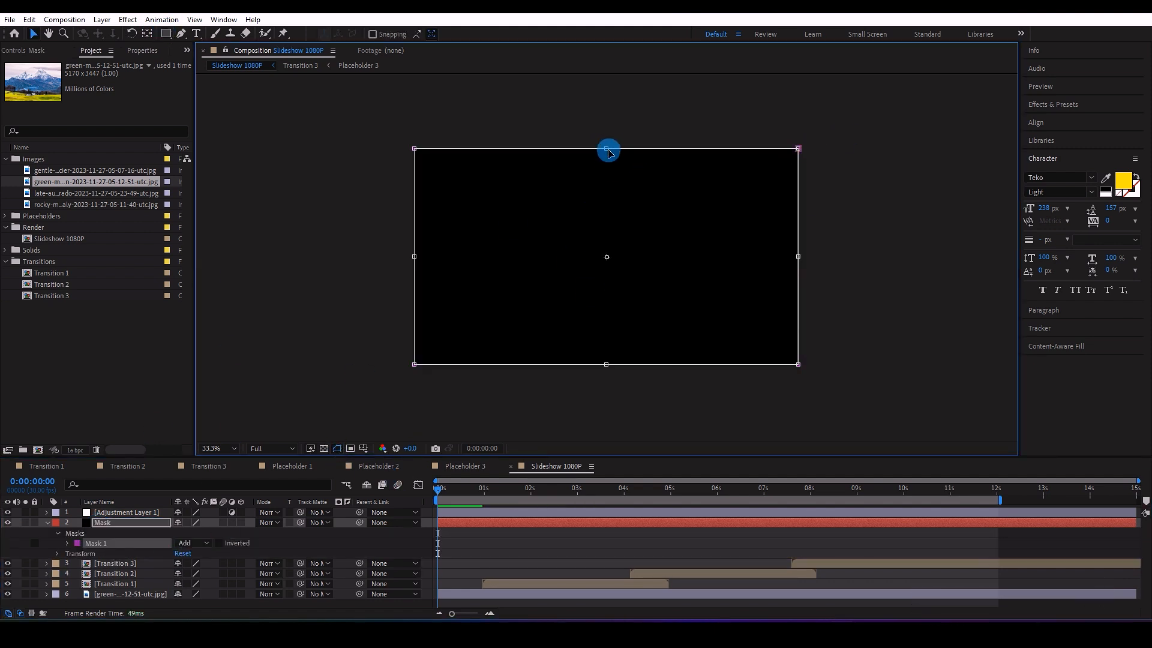
left_click_drag(607, 150, 607, 177)
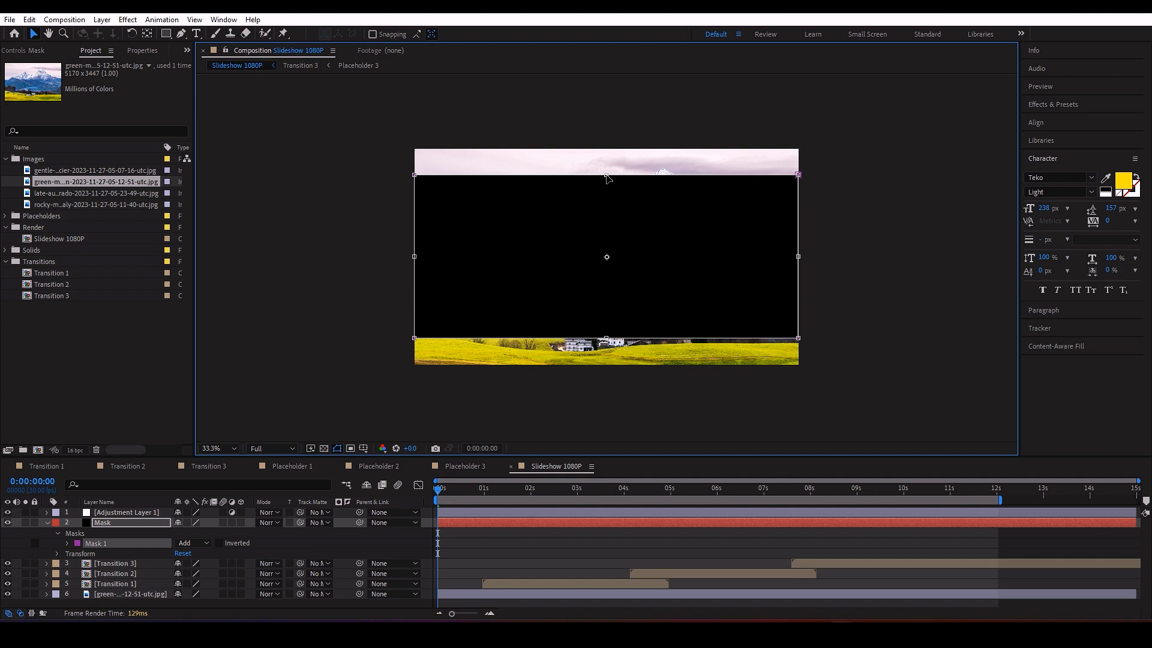
left_click(216, 545)
left_click(214, 482)
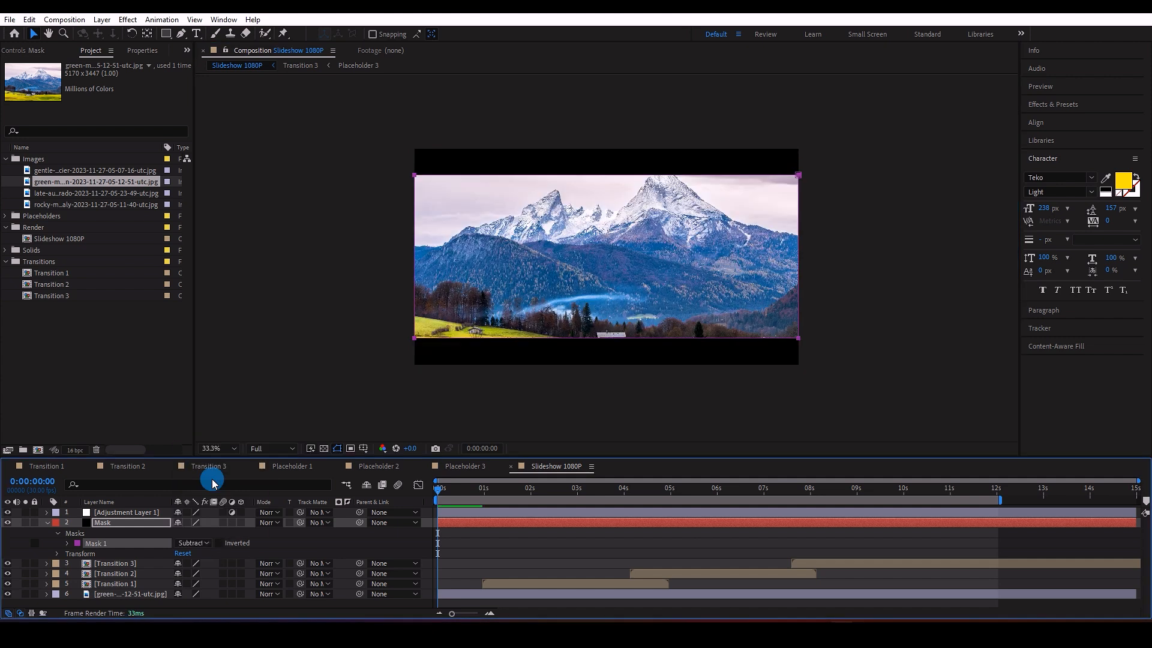
Collapse the Mask layer's properties and select Adjustment Layer 1.
left_click(323, 448)
left_click(47, 523)
left_click(131, 513)
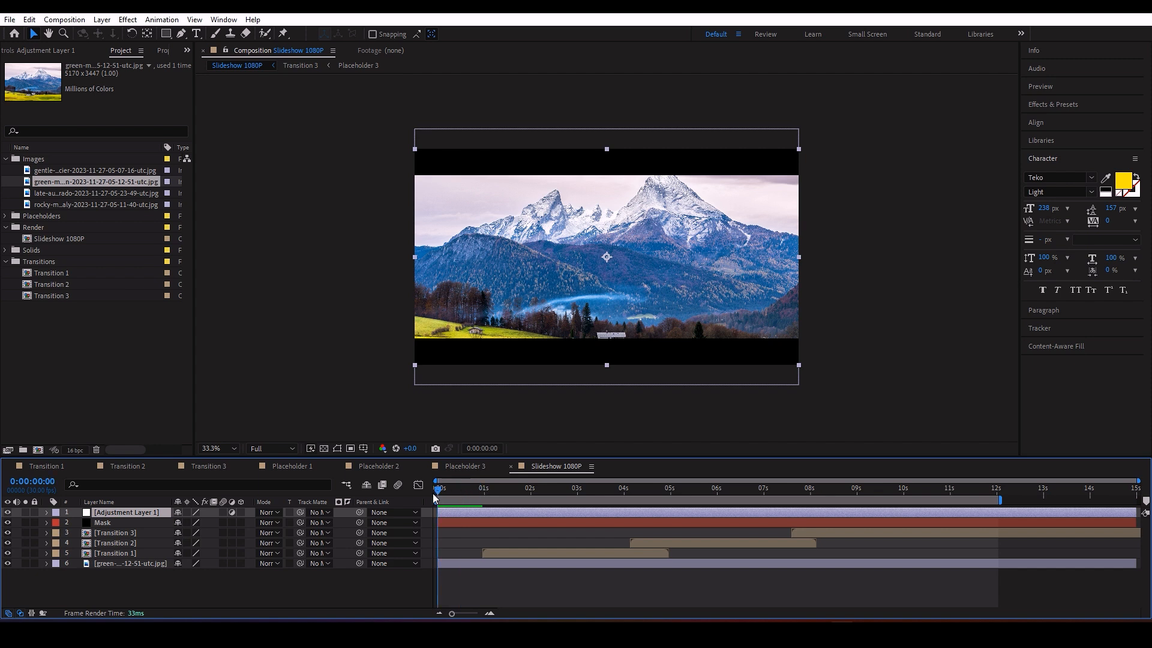
Keyframe the opening background photo's Position and Scale at the start, then at 0:00:01:02 with position 759, 540 and scale 46.1%.
left_click(452, 565)
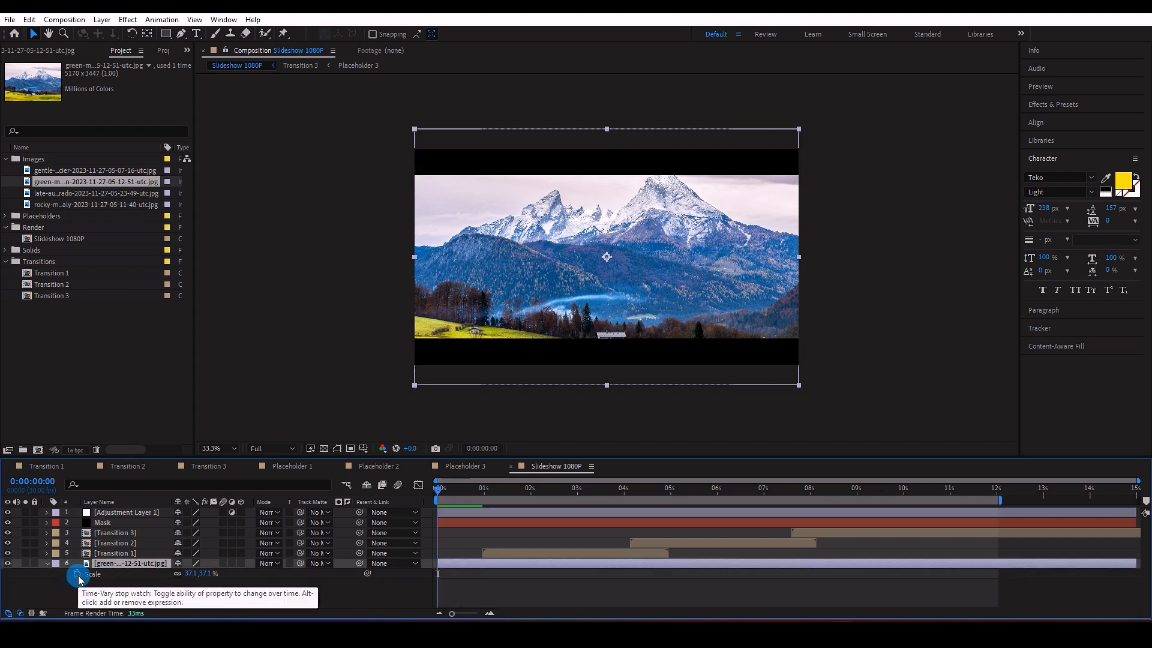
key("s")
key("shift+p")
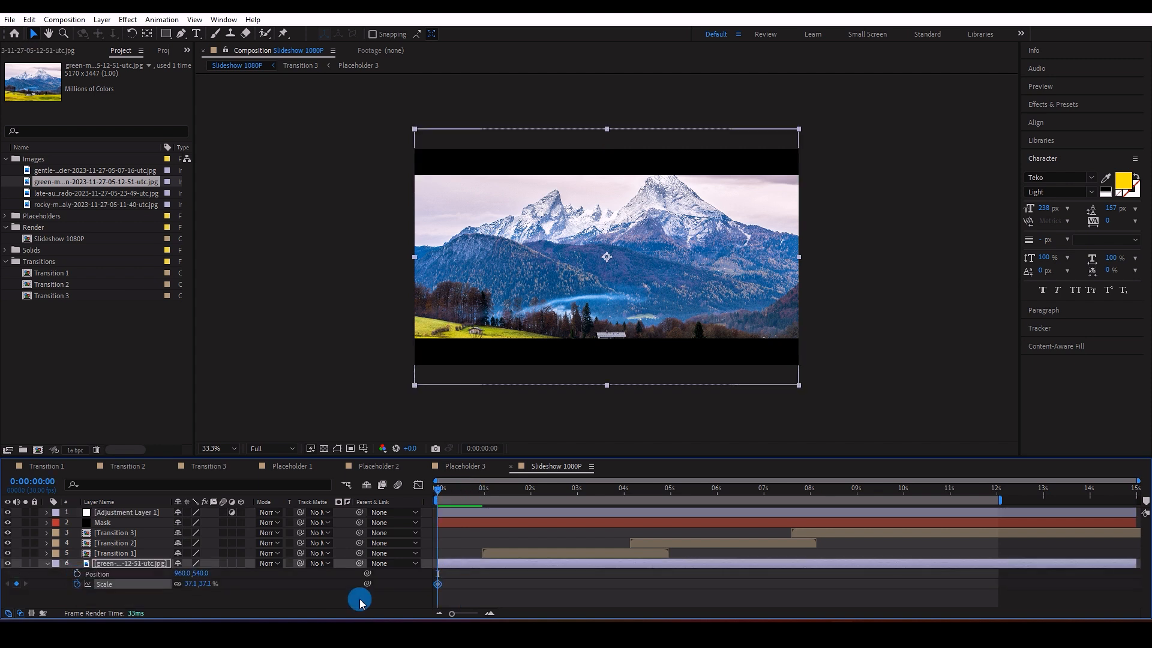
left_click(76, 574)
left_click_drag(464, 495, 487, 495)
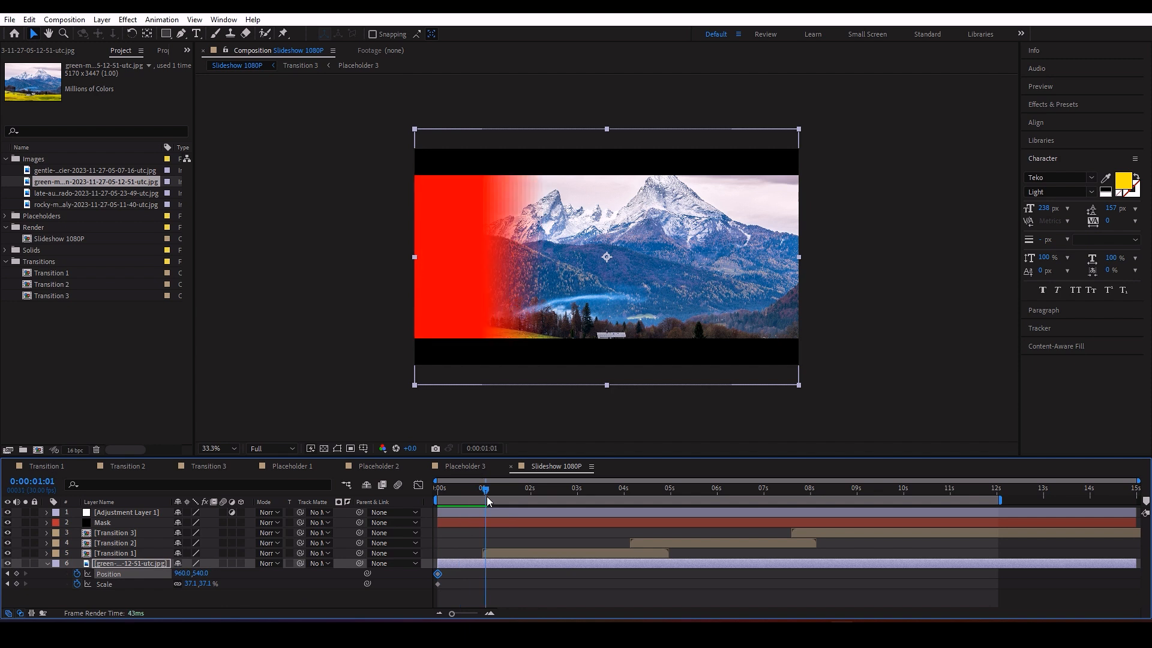
left_click(16, 573)
left_click(16, 583)
left_click_drag(204, 583, 78, 587)
Apply Easy Ease to all Position and Scale keyframes of the opening background photo.
left_click_drag(414, 568, 510, 602)
right_click(487, 584)
mouse_move(600, 573)
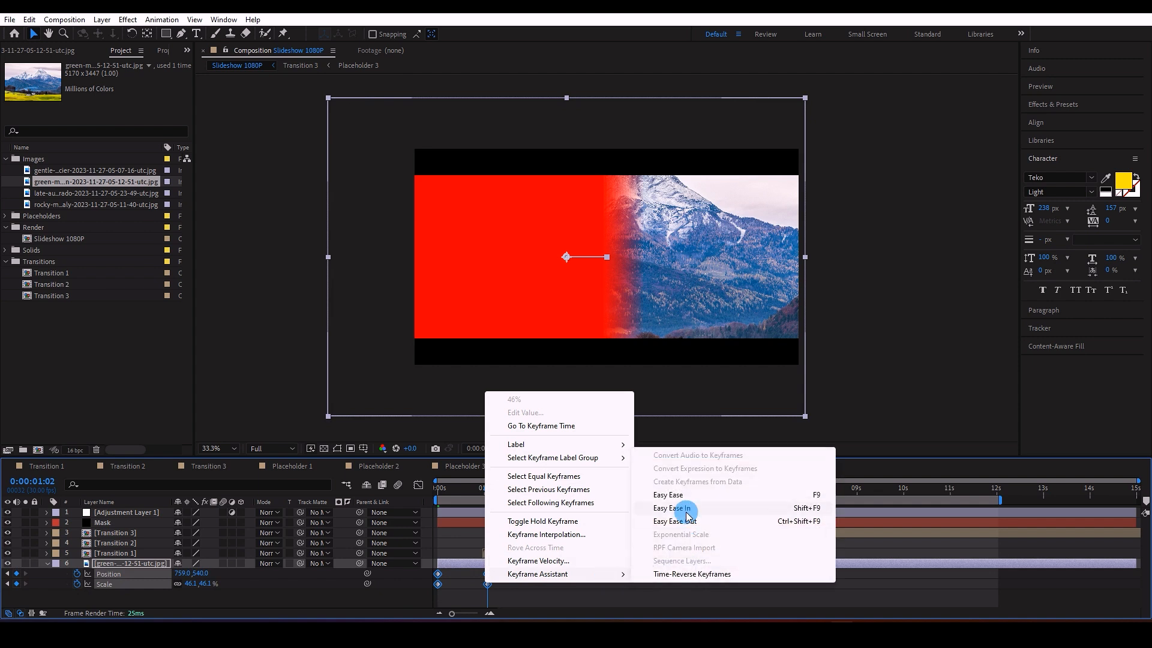
left_click(678, 493)
Lengthen the incoming ease of the photo's end keyframes in the speed graph, then return to the layer view.
left_click(418, 484)
left_click(666, 601)
left_click(702, 507)
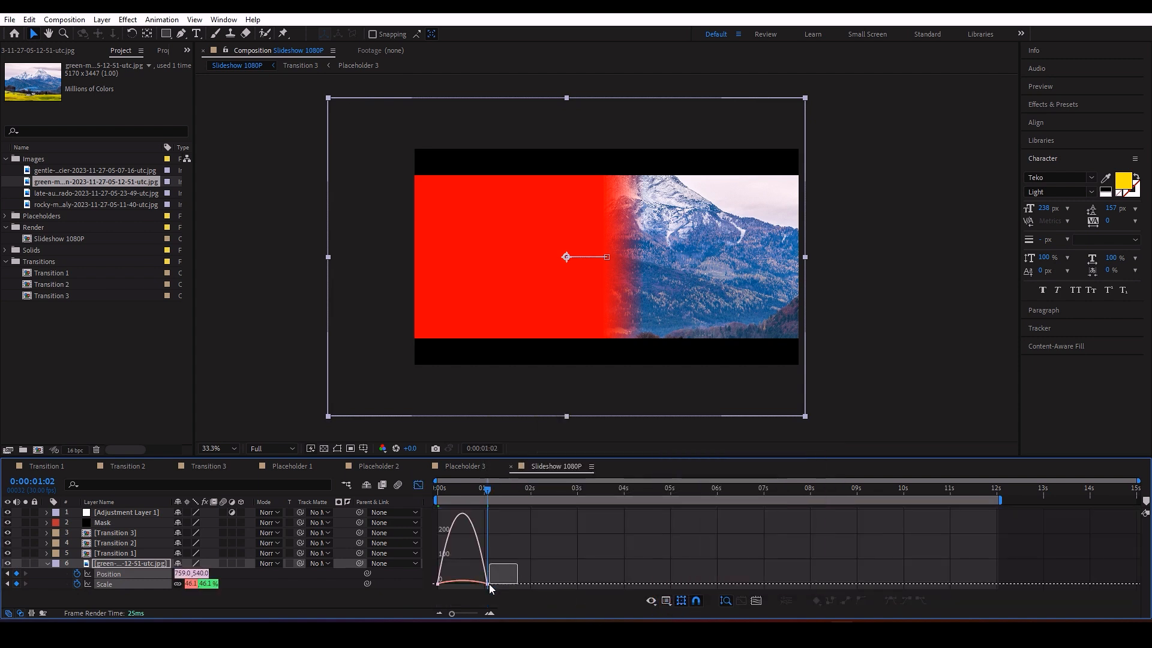
left_click(480, 579)
left_click_drag(478, 583, 457, 584)
left_click(419, 485)
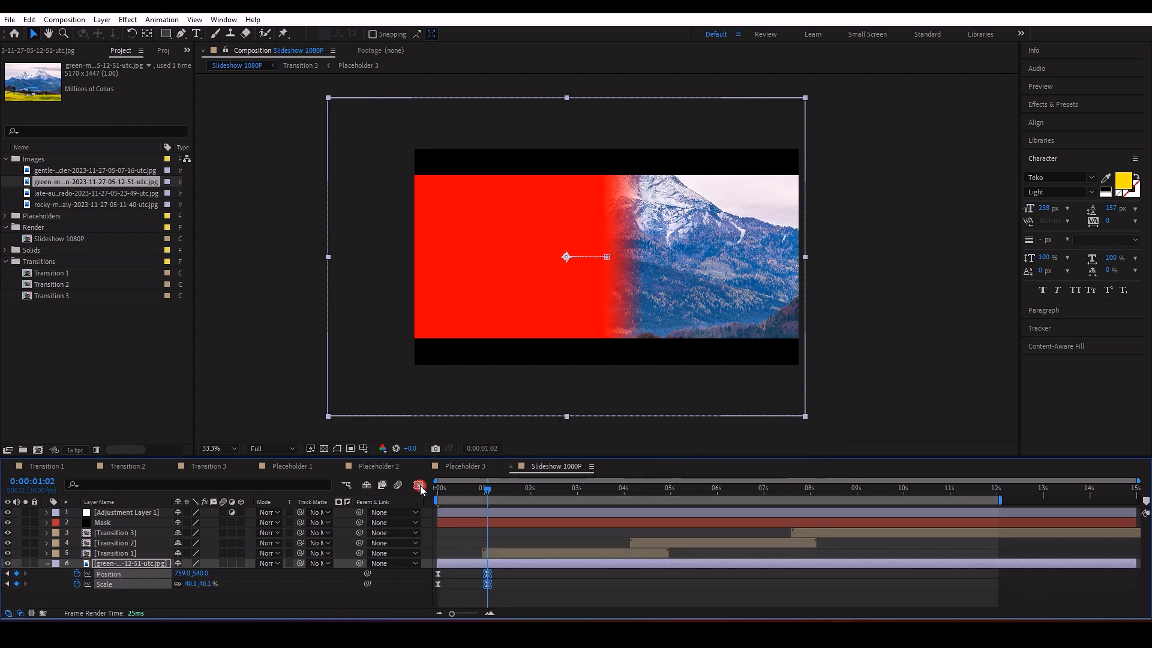
Collapse the background photo's properties and preview Slideshow 1080P from the start.
key("Home")
left_click(47, 564)
left_click(129, 587)
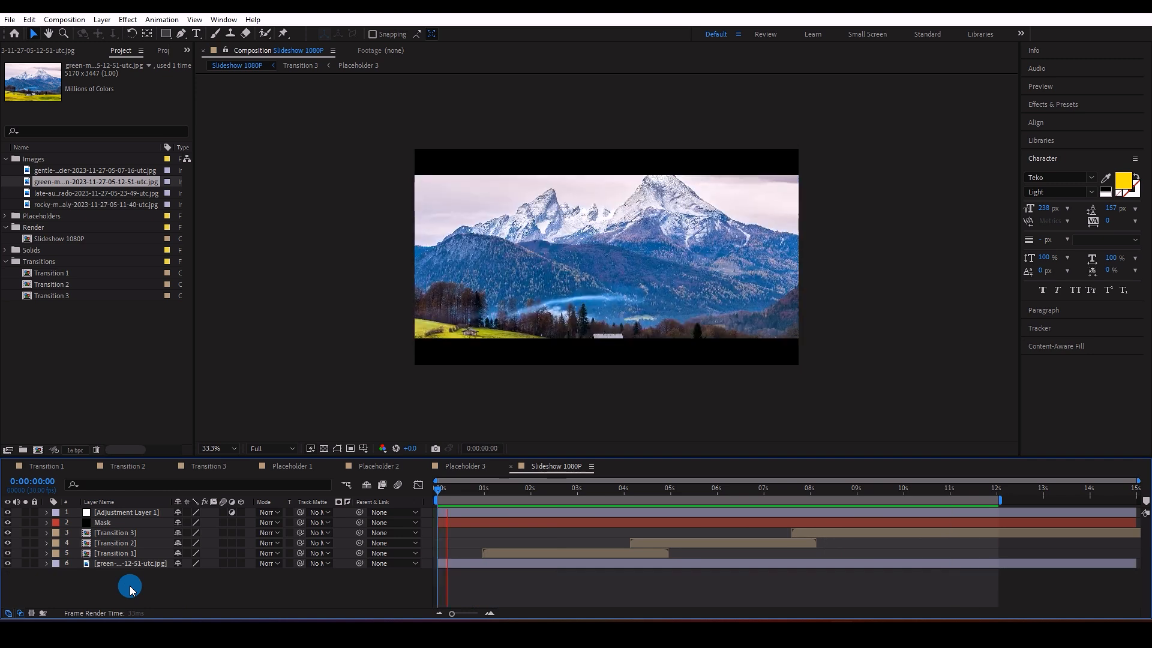
key("space")
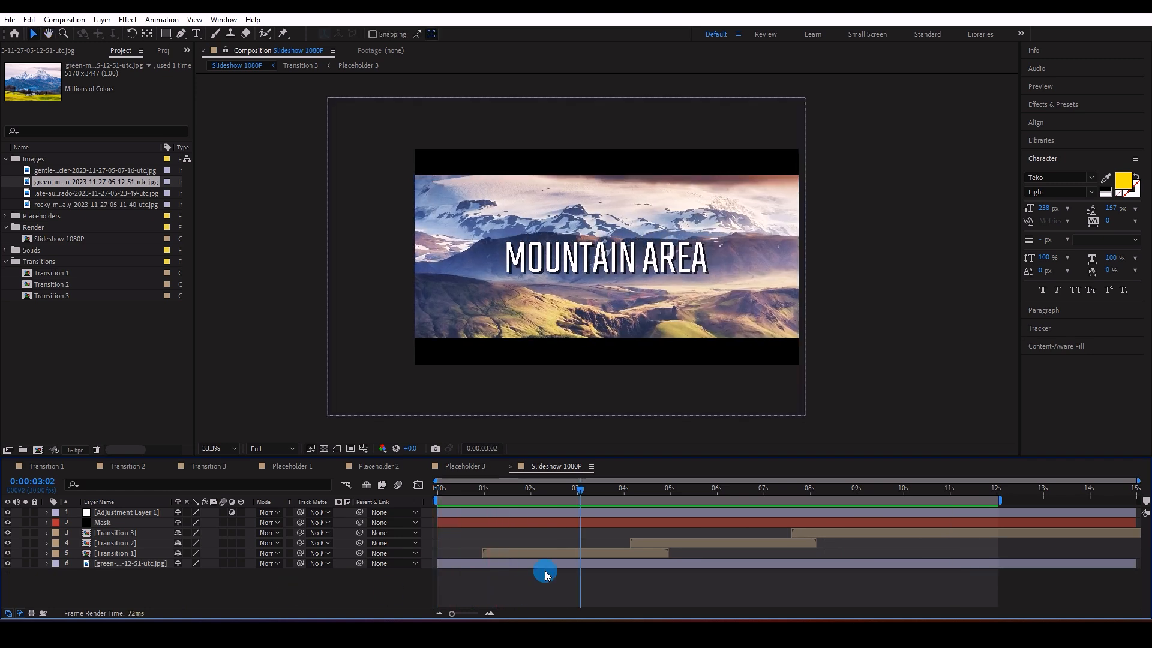
Save the project over the existing Slide Transitions file in the Transition Tutorials folder.
left_click(9, 20)
mouse_move(72, 127)
left_click(223, 124)
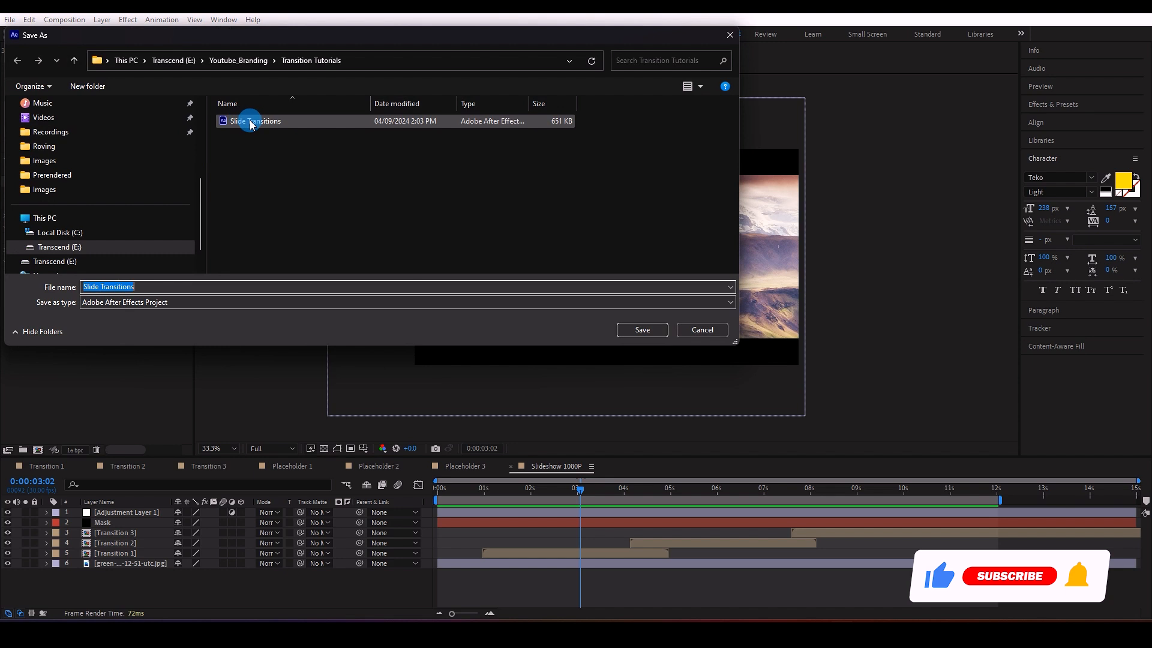
left_click(660, 330)
left_click(596, 313)
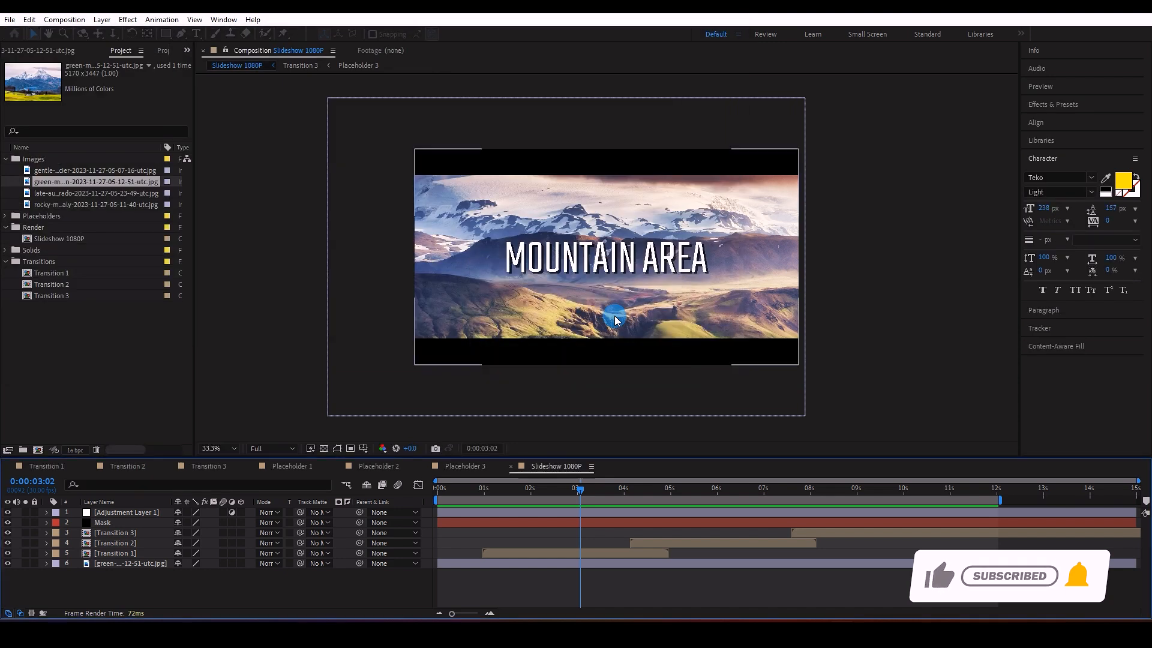
Preview the slideshow again, then move the time to 0:00:06:07 on the RESERVED slide.
left_click(597, 490)
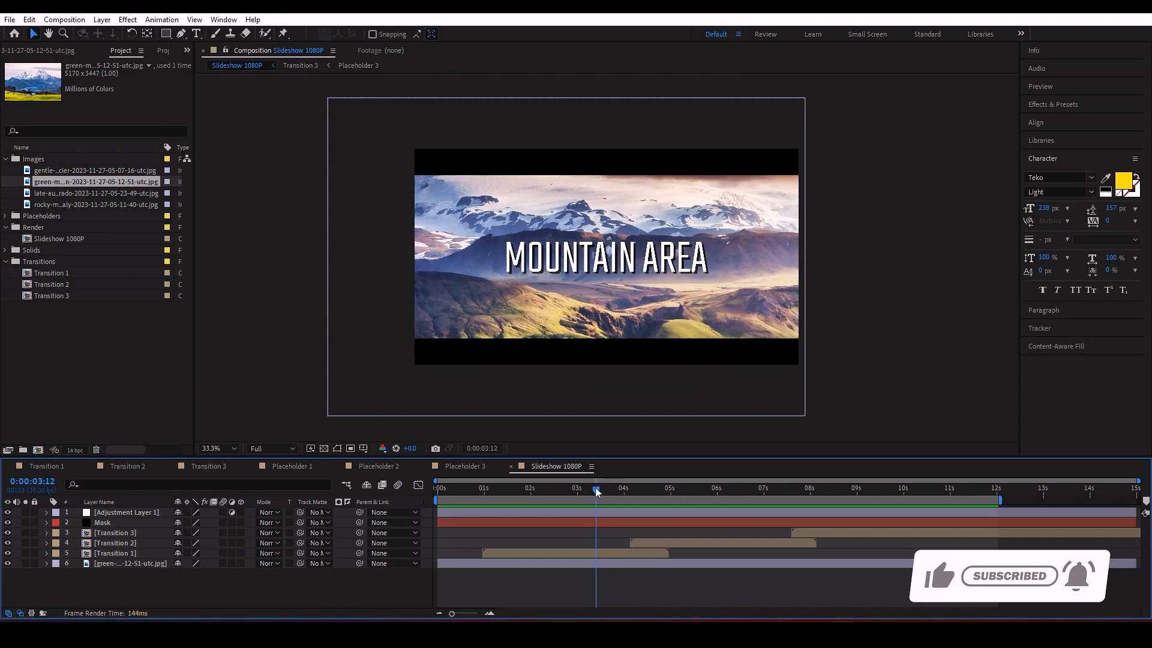
key("space")
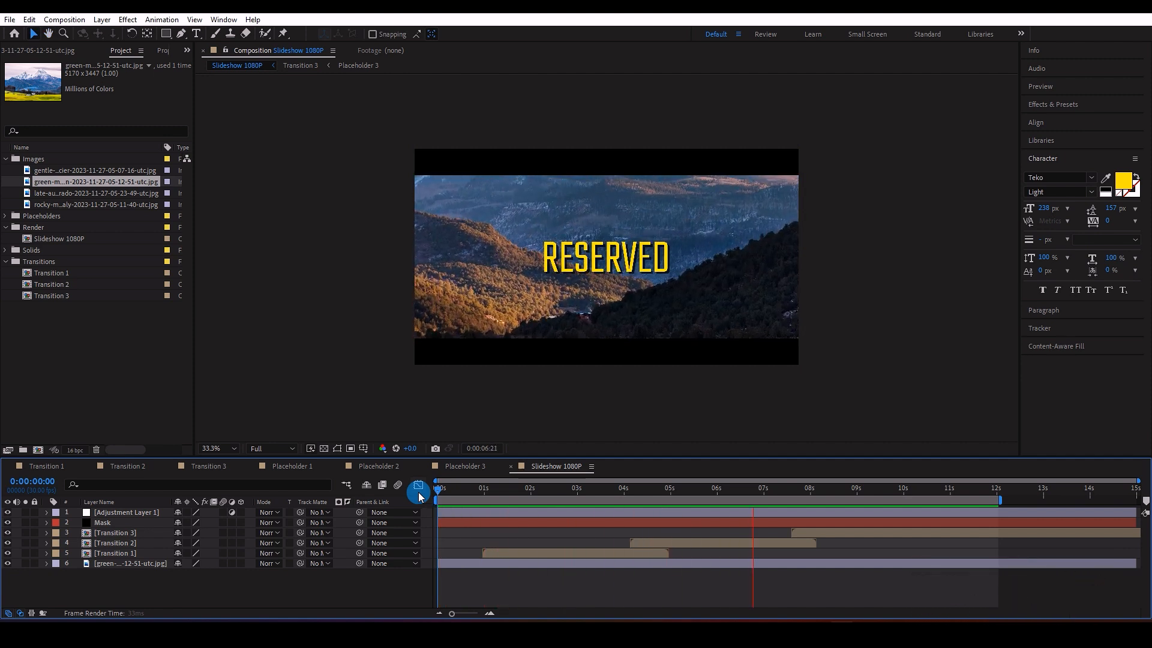
left_click_drag(822, 488, 728, 496)
Enable motion blur in the Transition 2, Transition 3 and Transition 1 compositions.
left_click(711, 545)
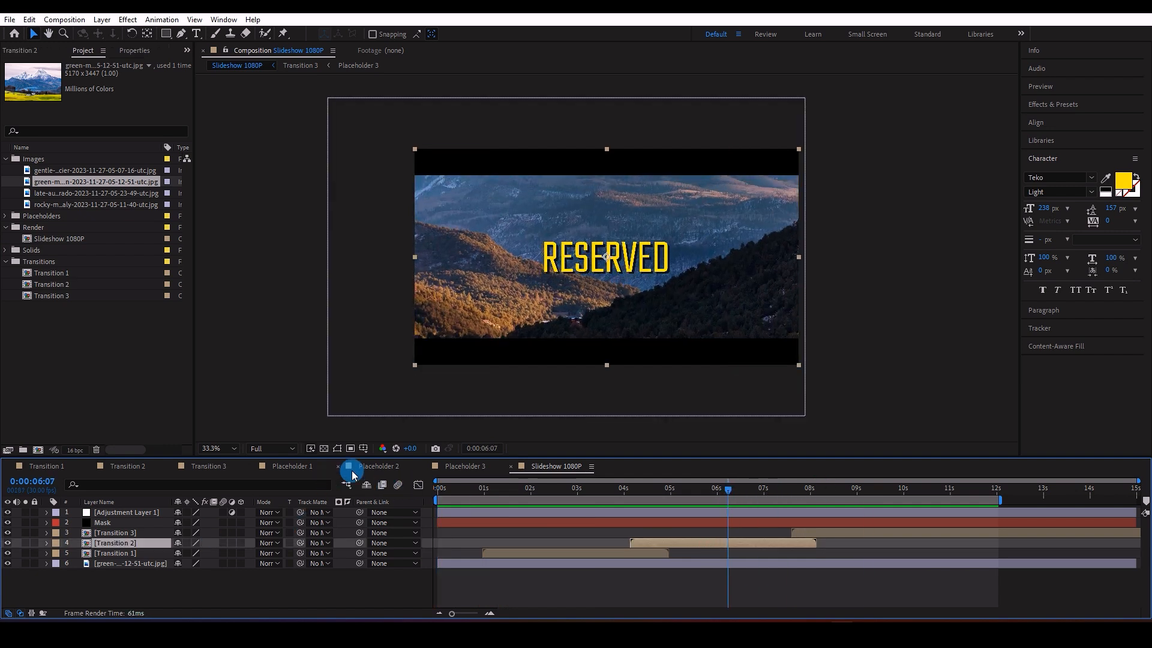
left_click(127, 467)
left_click(397, 486)
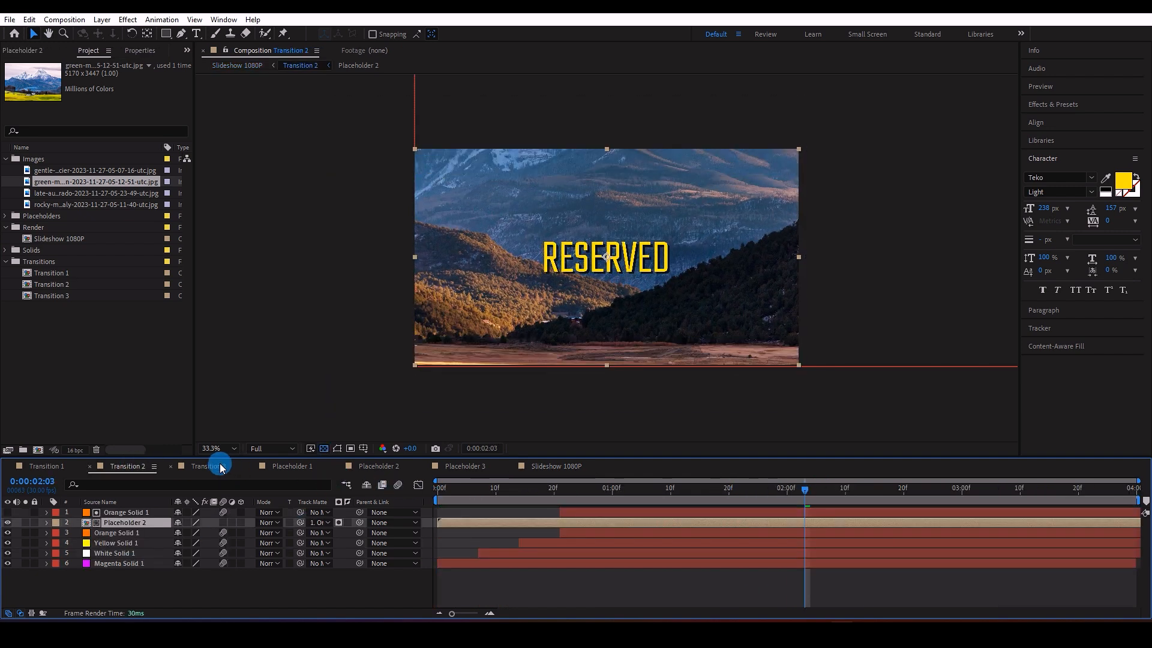
left_click(221, 466)
left_click(398, 486)
left_click(67, 469)
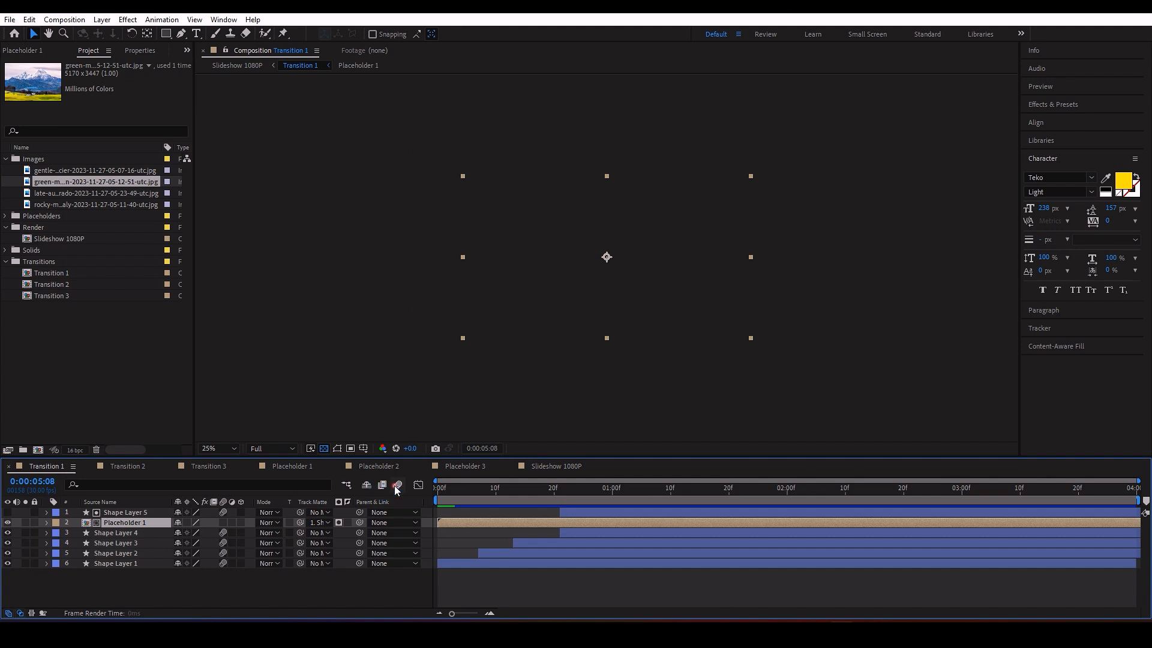
Return to Slideshow 1080P, preview it from the start, and move the time to 0:00:06:09.
left_click(559, 467)
key("Home")
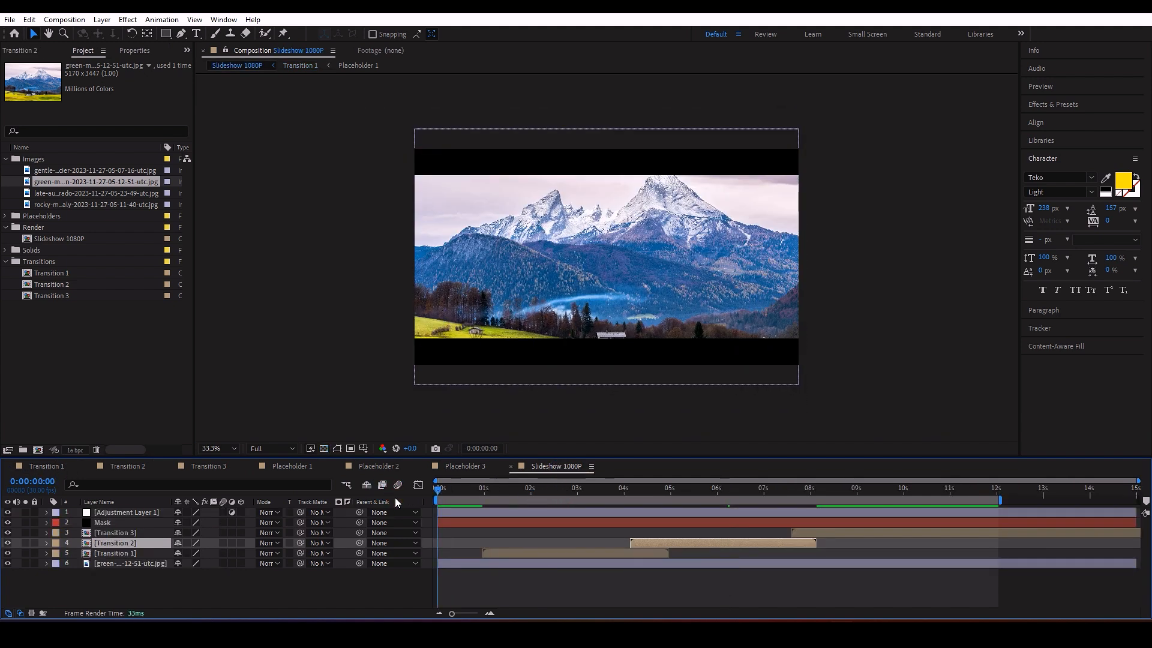
left_click(398, 486)
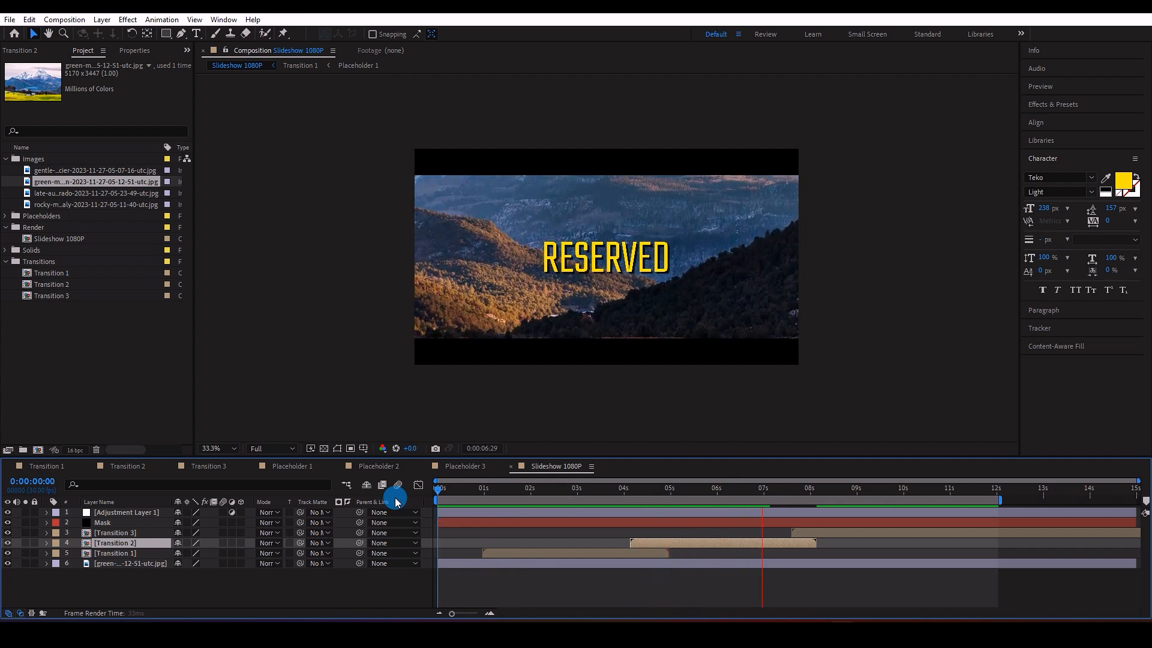
left_click_drag(878, 495, 731, 490)
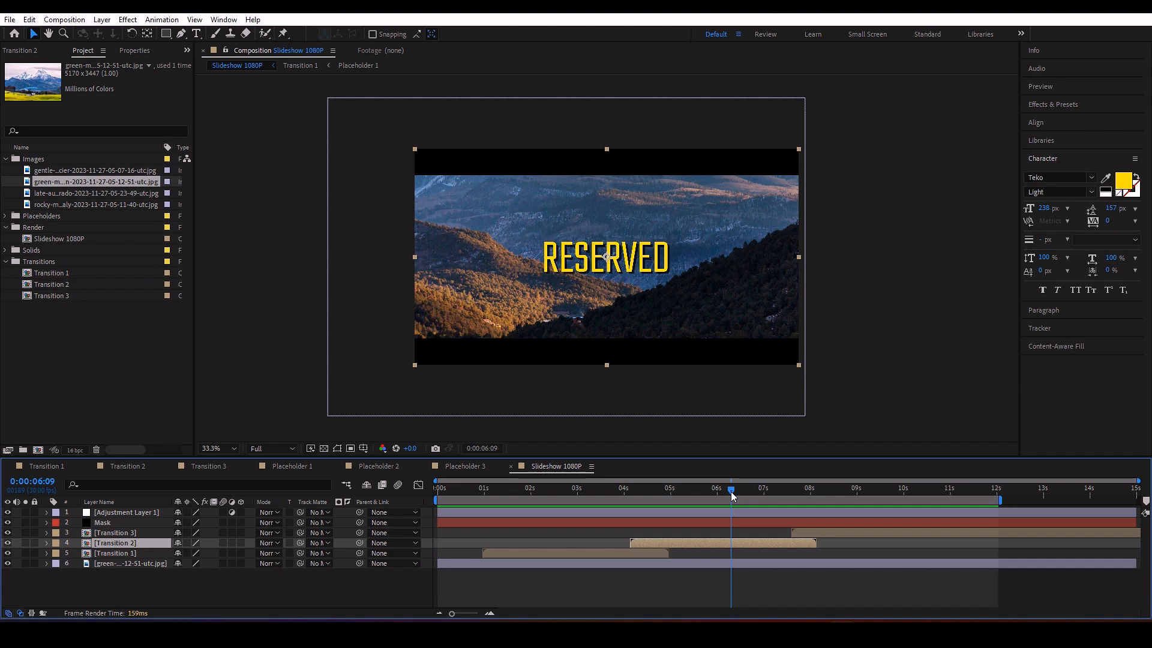
Add a Curves effect to Adjustment Layer 1 and shape its RGB curve with raised highlights and anchored shadows.
left_click(132, 512)
left_click(127, 19)
mouse_move(252, 177)
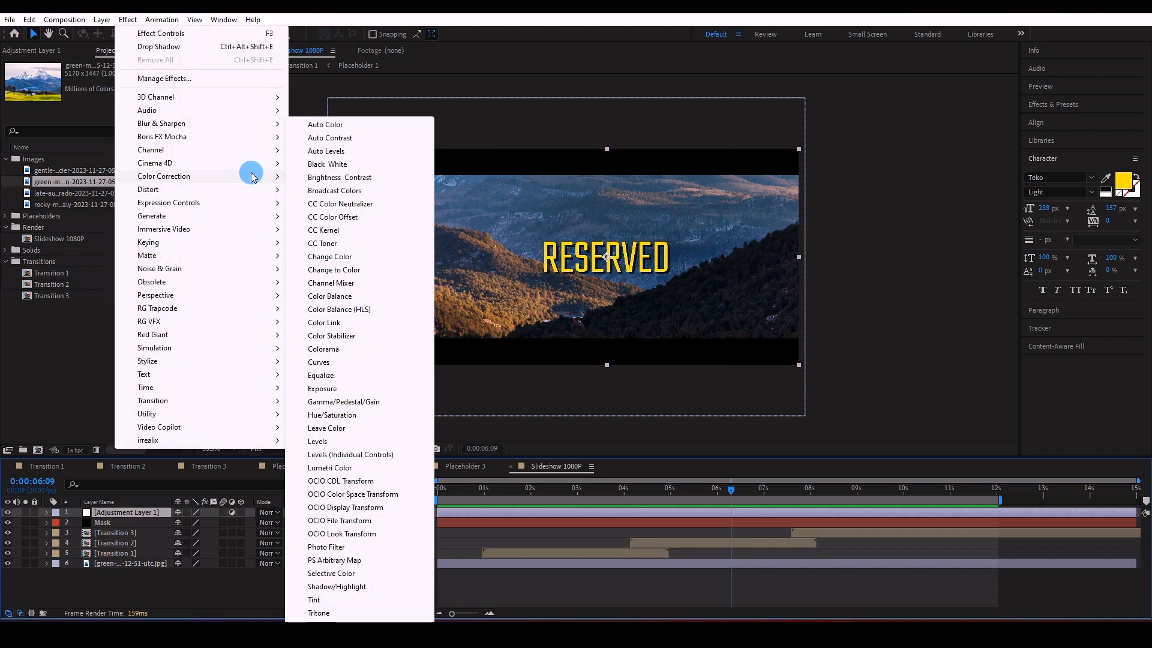
left_click(318, 362)
left_click_drag(149, 147, 137, 161)
left_click_drag(62, 233, 66, 235)
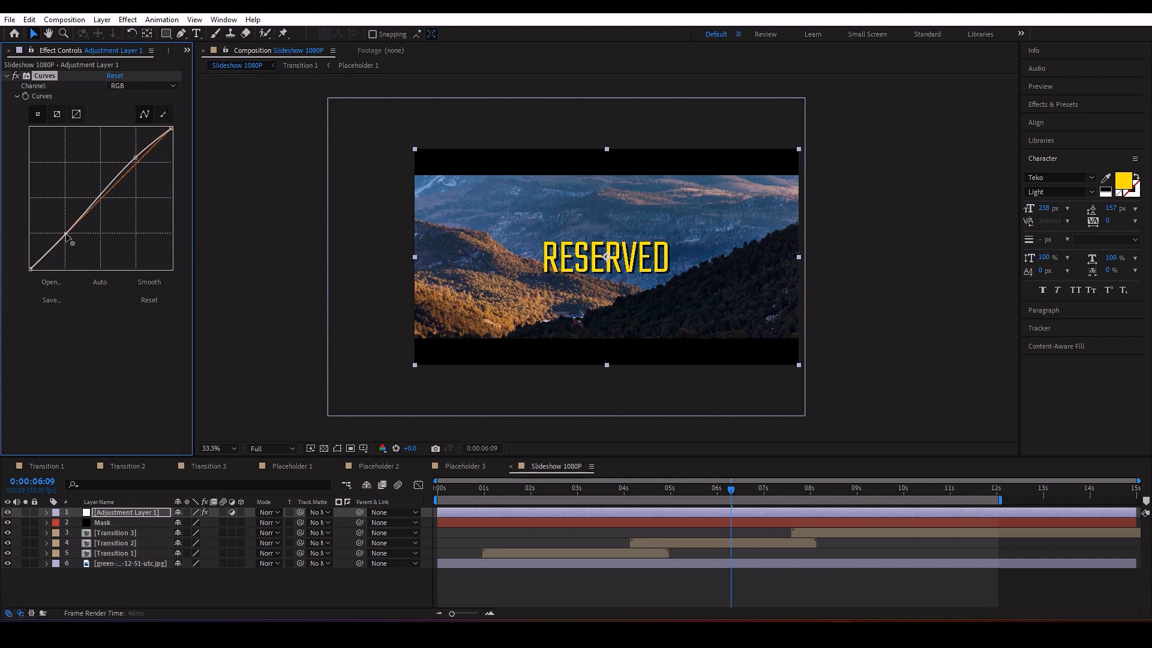
Add a Hue/Saturation effect to Adjustment Layer 1 and set Master Hue to -7°.
left_click(126, 20)
mouse_move(241, 175)
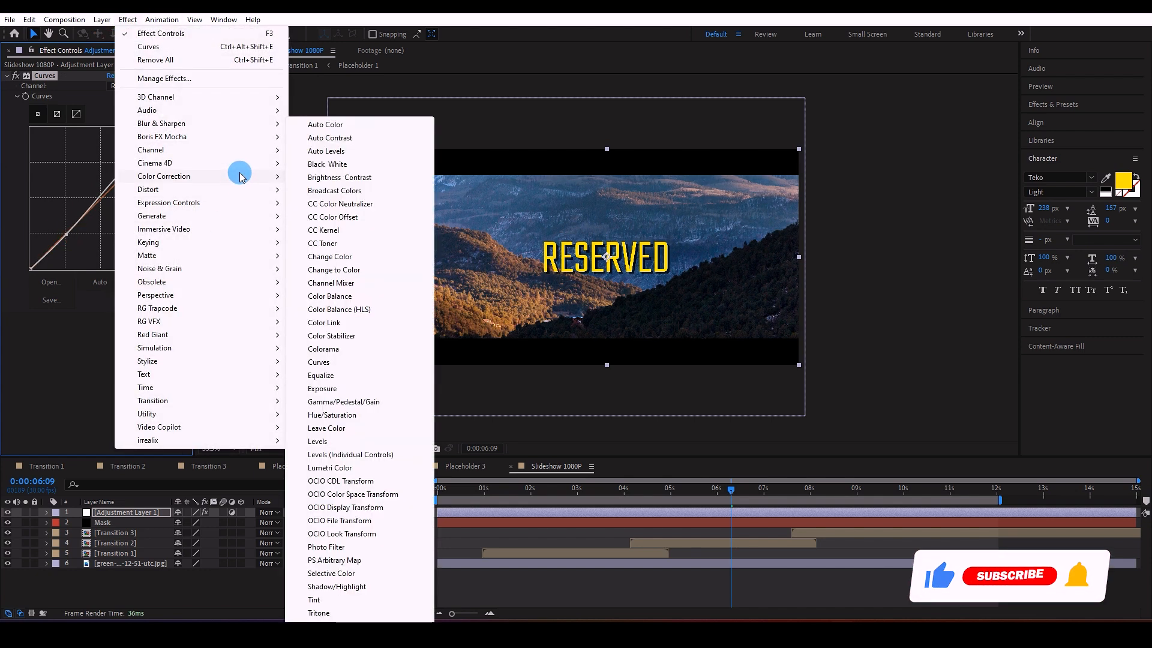
left_click(340, 418)
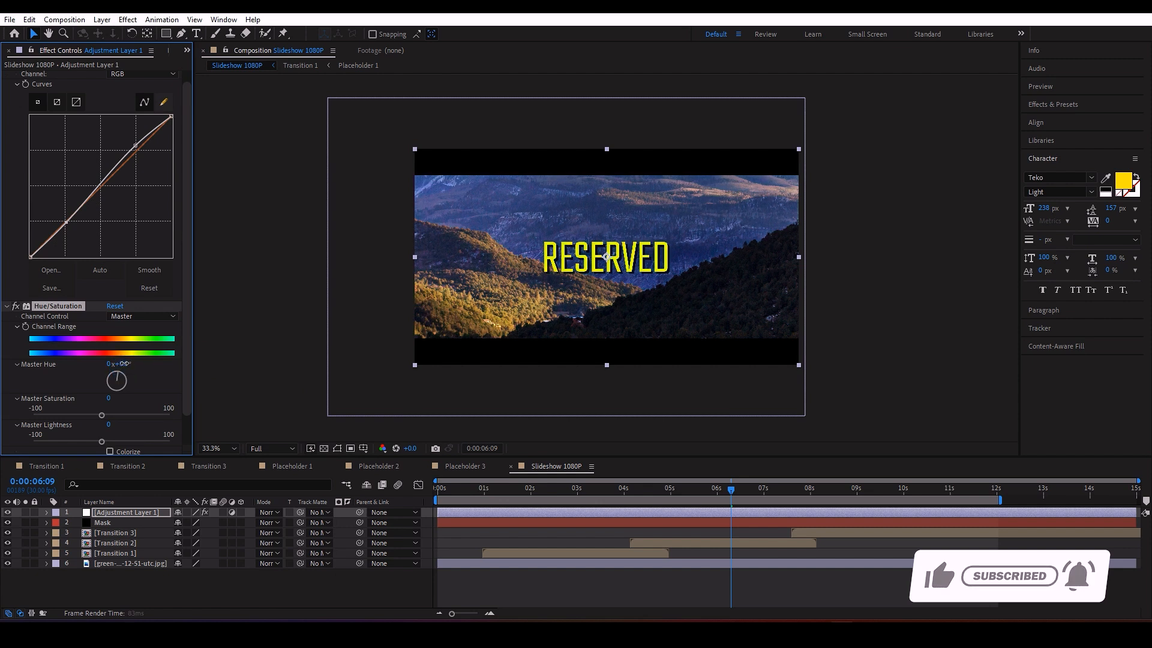
left_click_drag(123, 363, 118, 366)
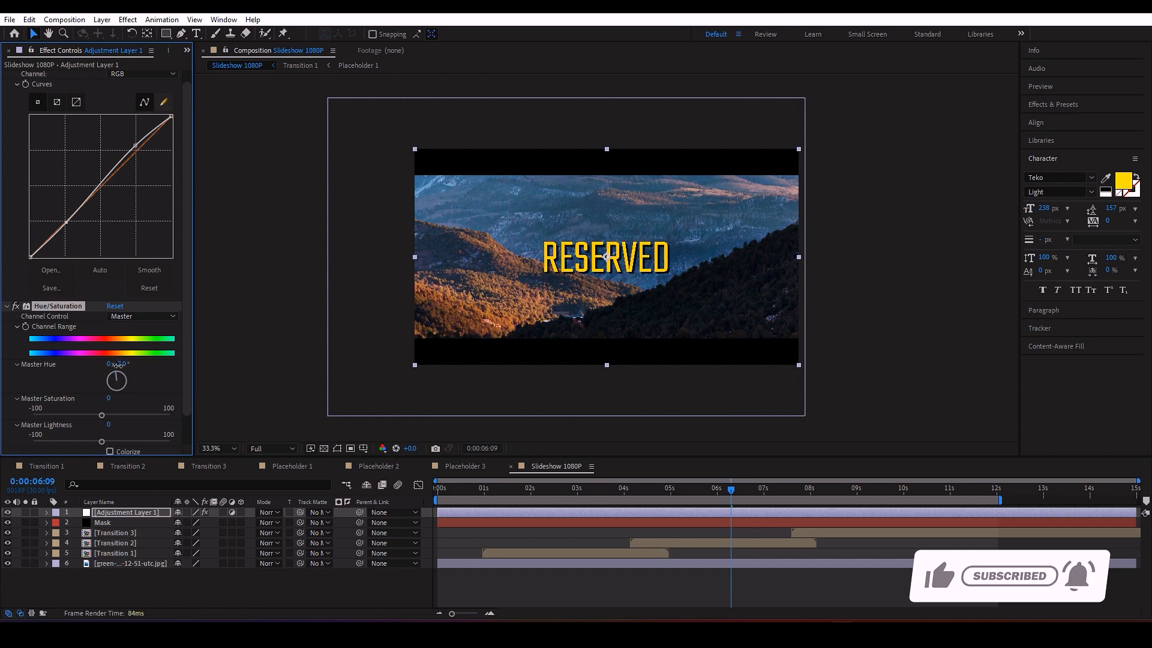
Scrub through the slideshow up to 0:00:08:18 and compare the picture with and without Hue/Saturation.
left_click_drag(739, 490, 657, 490)
left_click_drag(731, 495, 839, 488)
left_click(16, 307)
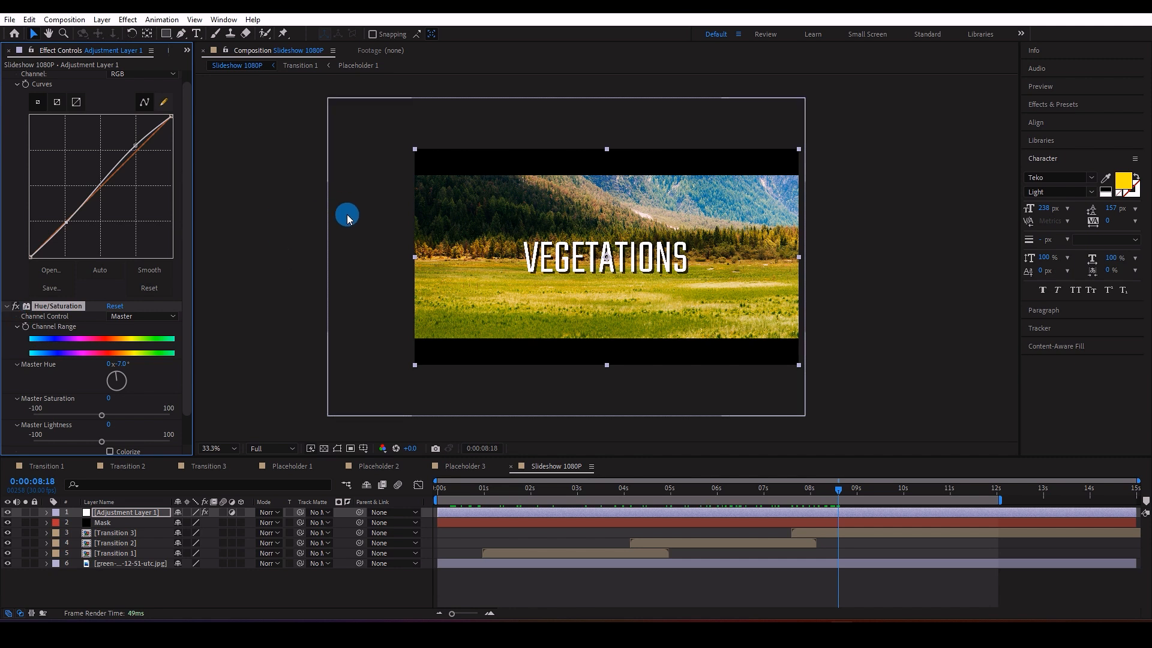
left_click(264, 279)
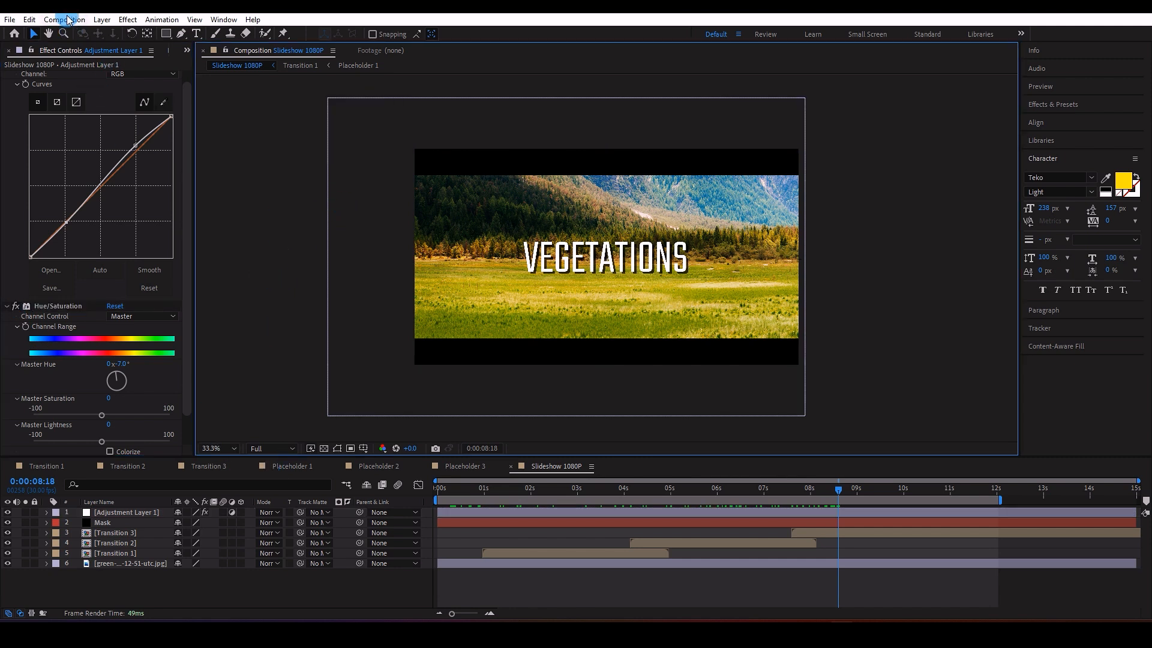
Add Slideshow 1080P to the render queue and confirm render settings with Best quality and Full resolution.
left_click(546, 472)
left_click(59, 20)
left_click(107, 123)
left_click(105, 529)
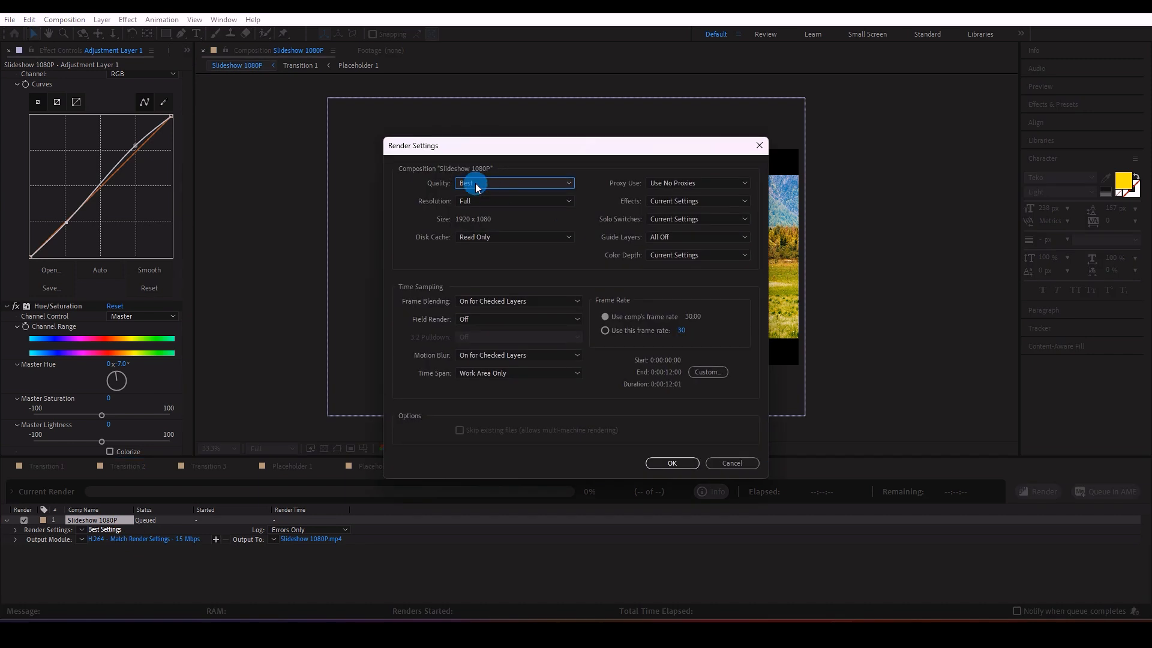
left_click(662, 463)
Set the render's output module format to H.264.
left_click(167, 539)
left_click(508, 166)
left_click(500, 220)
left_click(660, 501)
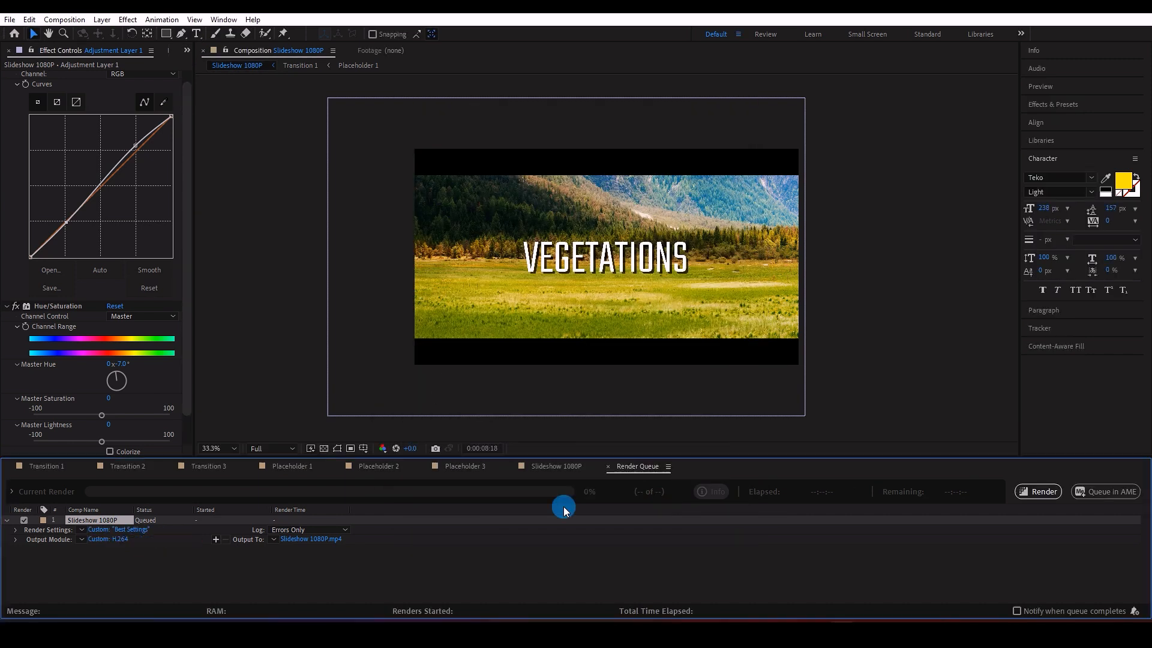
Name the output file Slideshow Final in the Transition Tutorials folder and start the render.
left_click(310, 542)
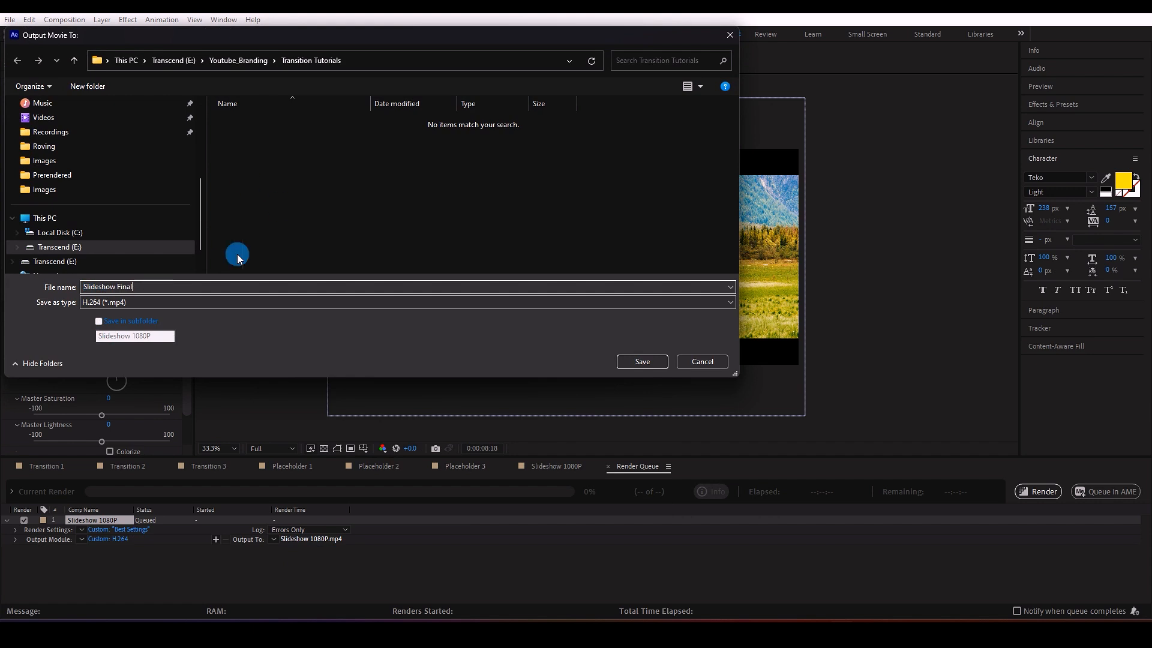
left_click(642, 362)
left_click(1042, 491)
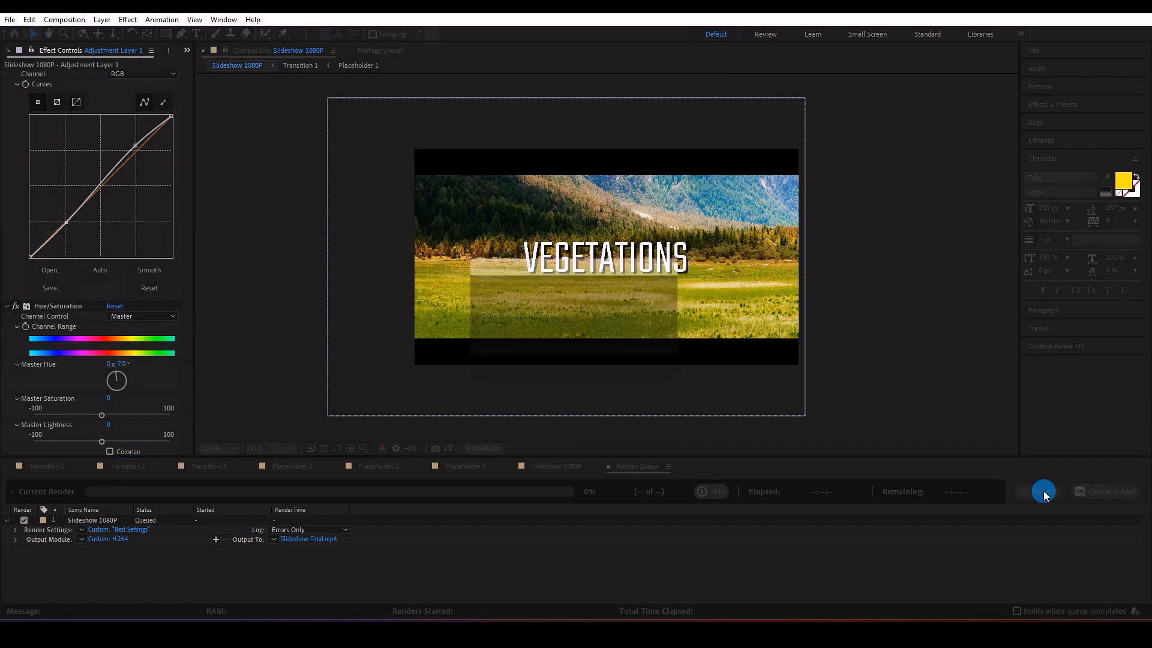